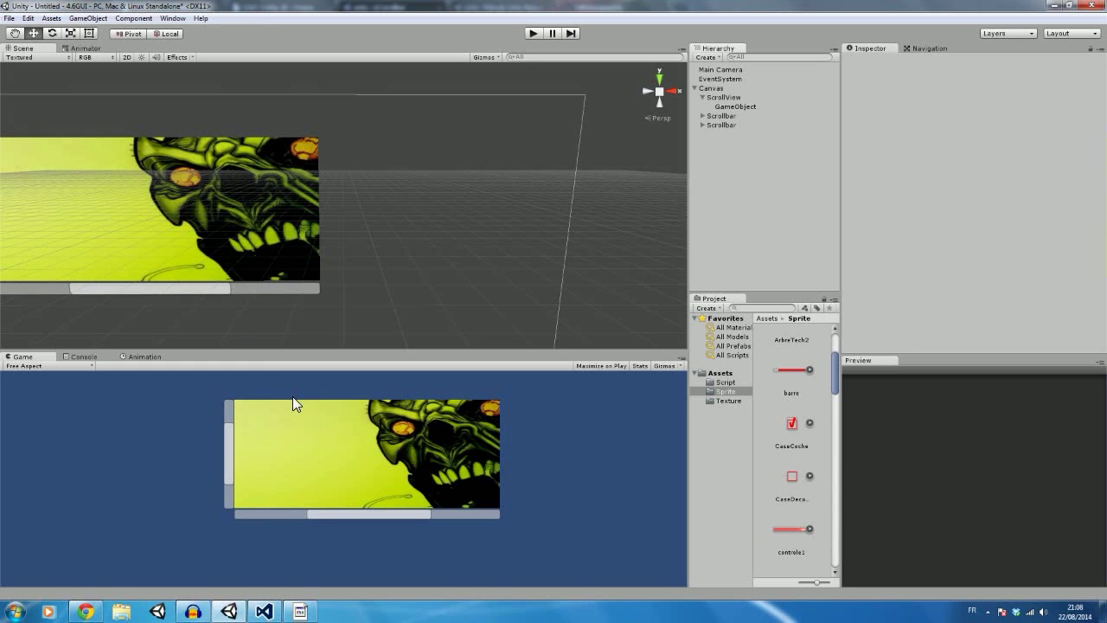
Orbit, pan and zoom the Scene view to frame the canvas with the skull scroll view
mouse_move(197, 325)
alt+mouse_down()
mouse_move(248, 268)
mouse_move(309, 240)
mouse_move(254, 272)
alt+mouse_up()
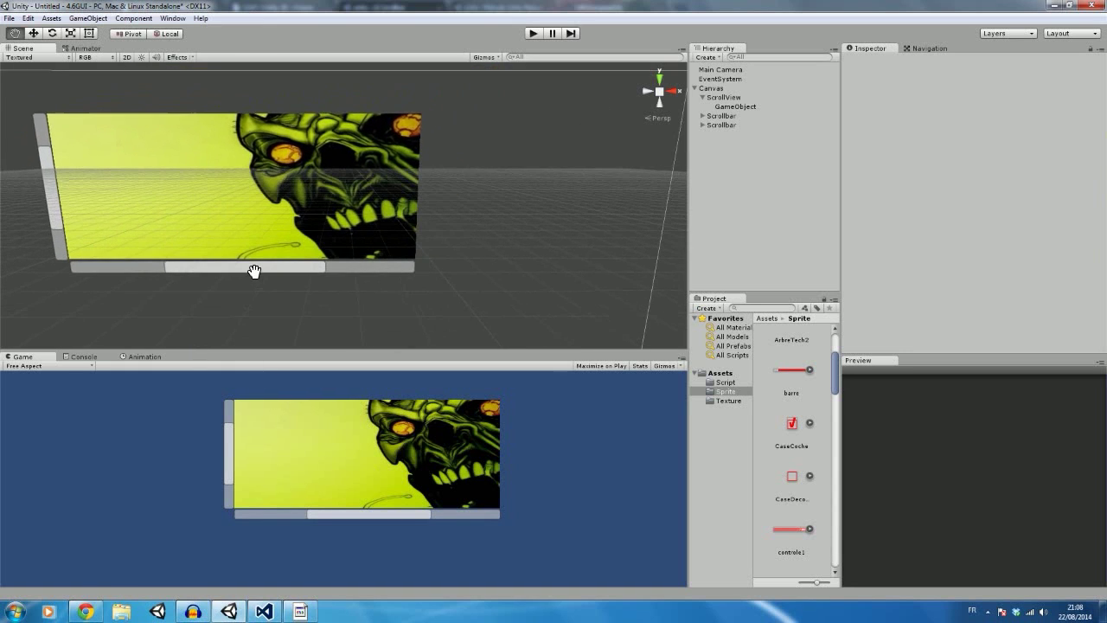
scroll(251, 266, up, 2)
scroll(251, 266, up, 2)
middle_drag(251, 267, 278, 203)
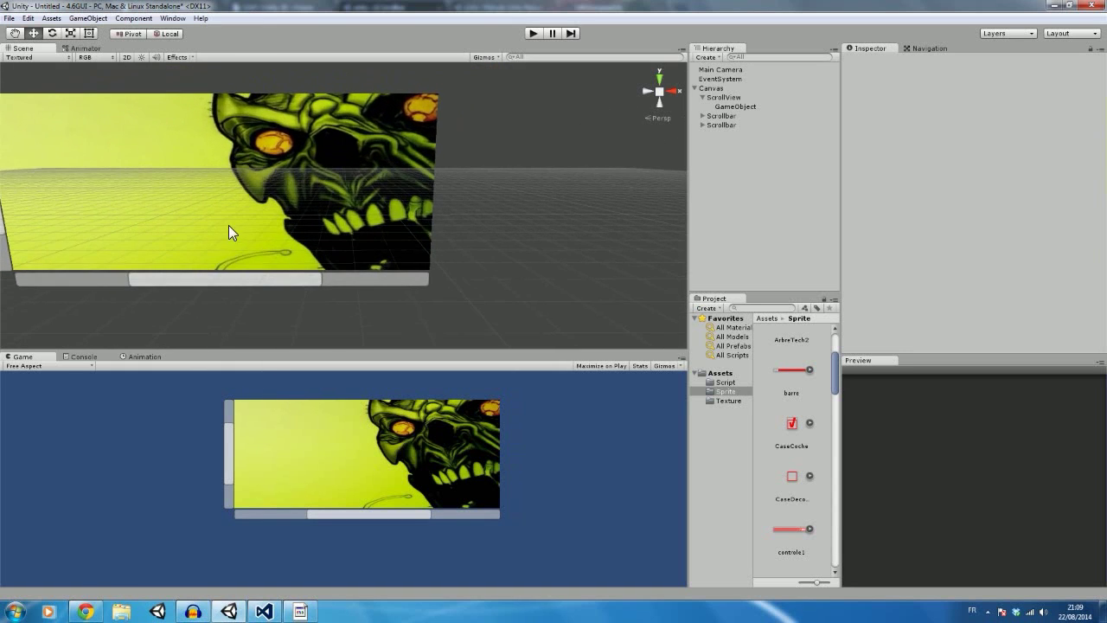
scroll(332, 182, down, 1)
scroll(332, 182, down, 1)
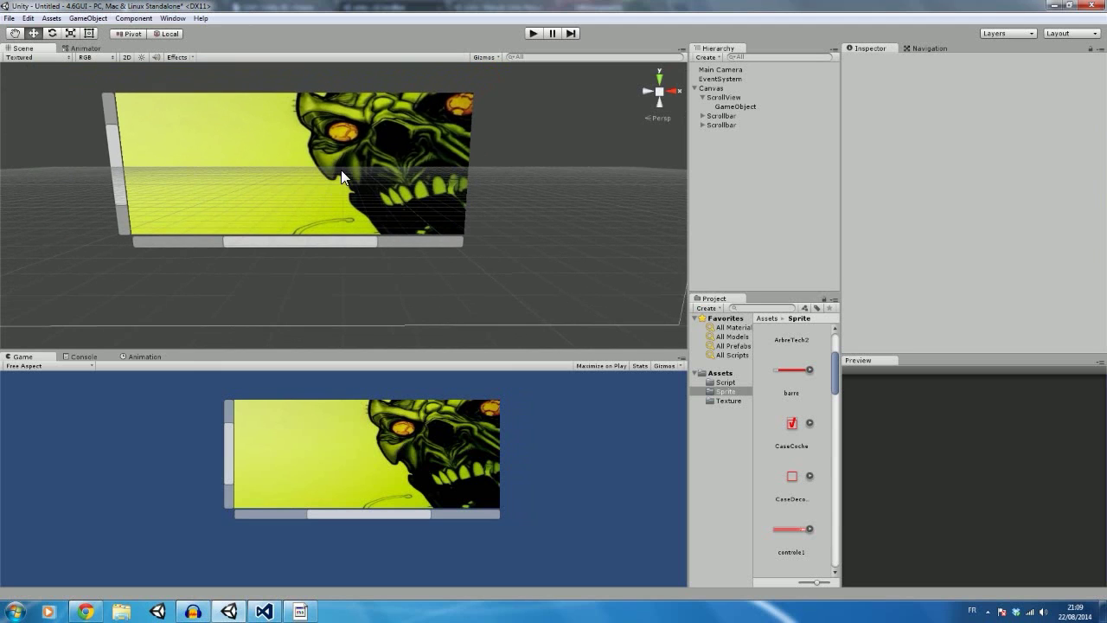
scroll(341, 170, down, 1)
middle_drag(341, 170, 312, 196)
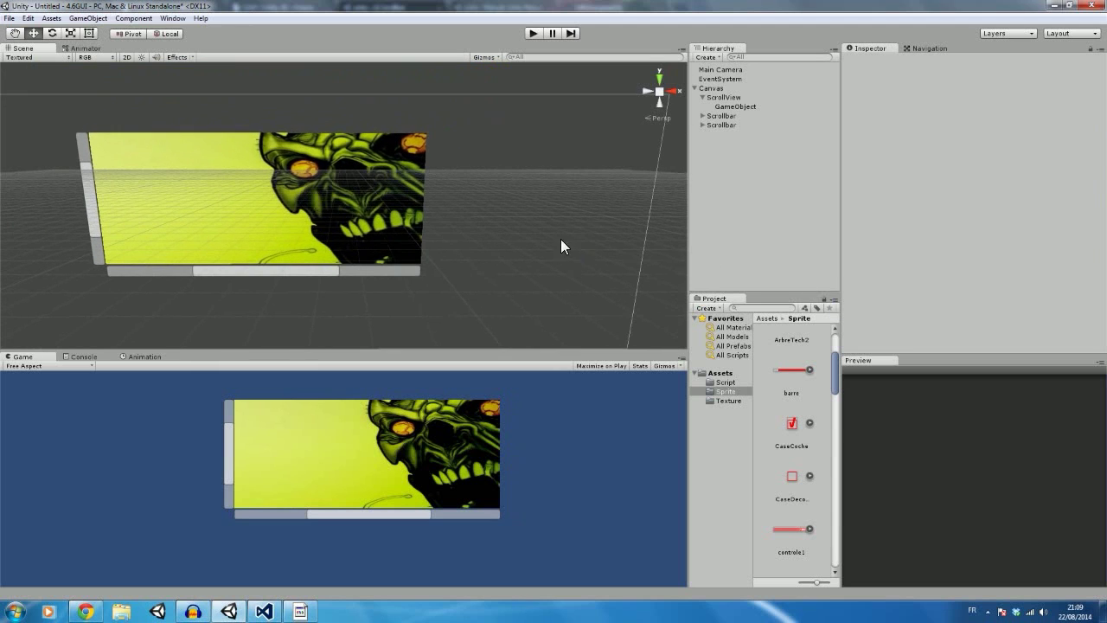
mouse_move(561, 246)
middle_down()
mouse_move(450, 254)
mouse_move(446, 279)
middle_up()
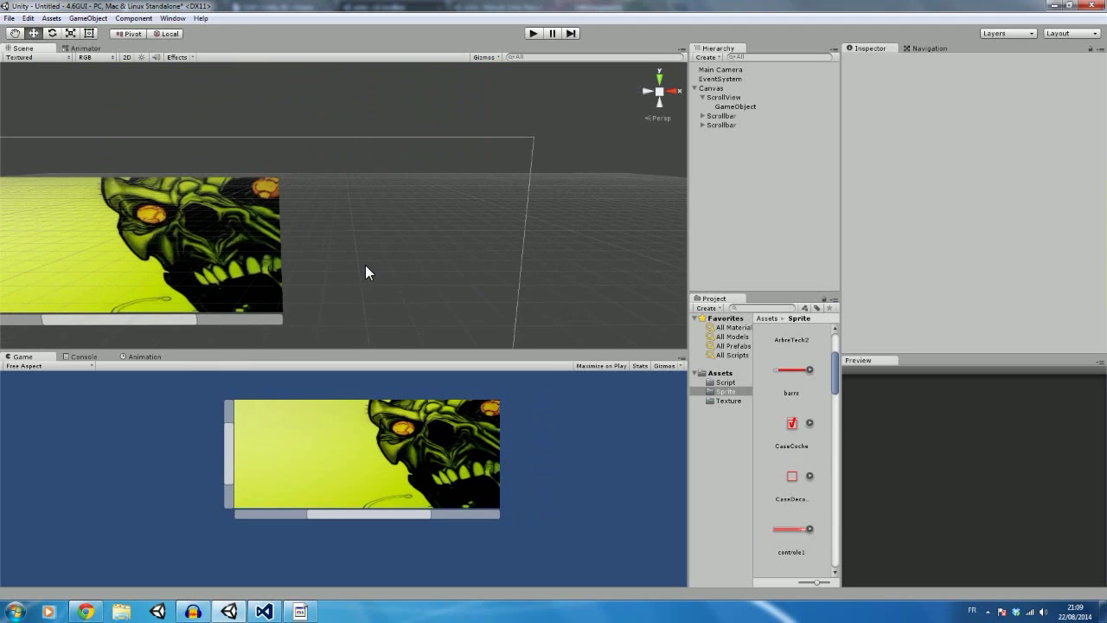
scroll(369, 267, up, 1)
Create a new UI Toggle from the GameObject > UI menu
click(88, 19)
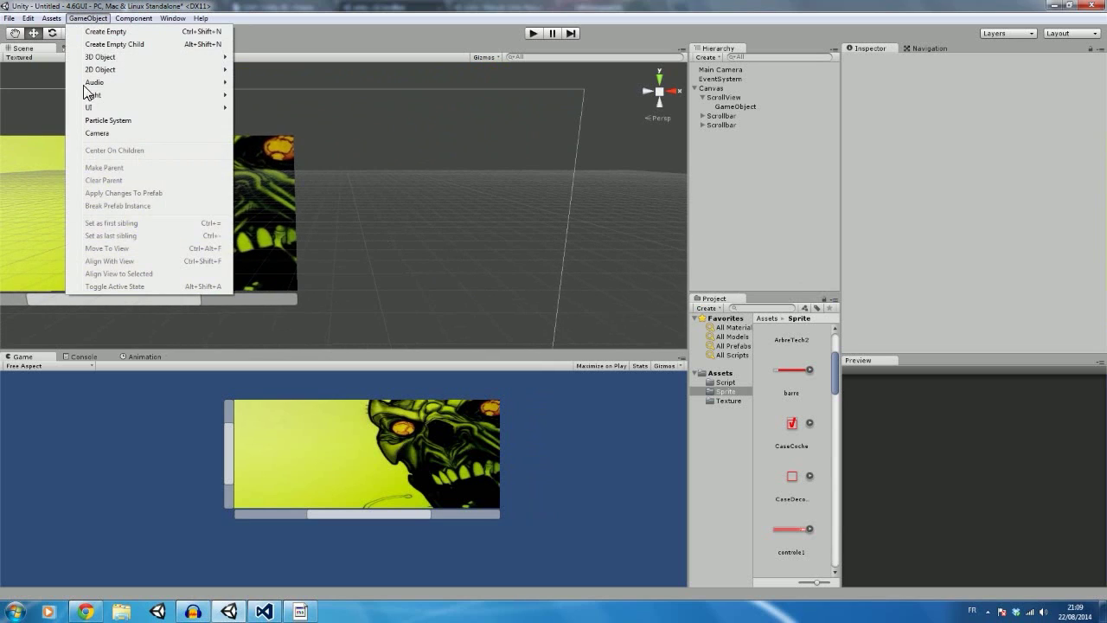
mouse_move(139, 107)
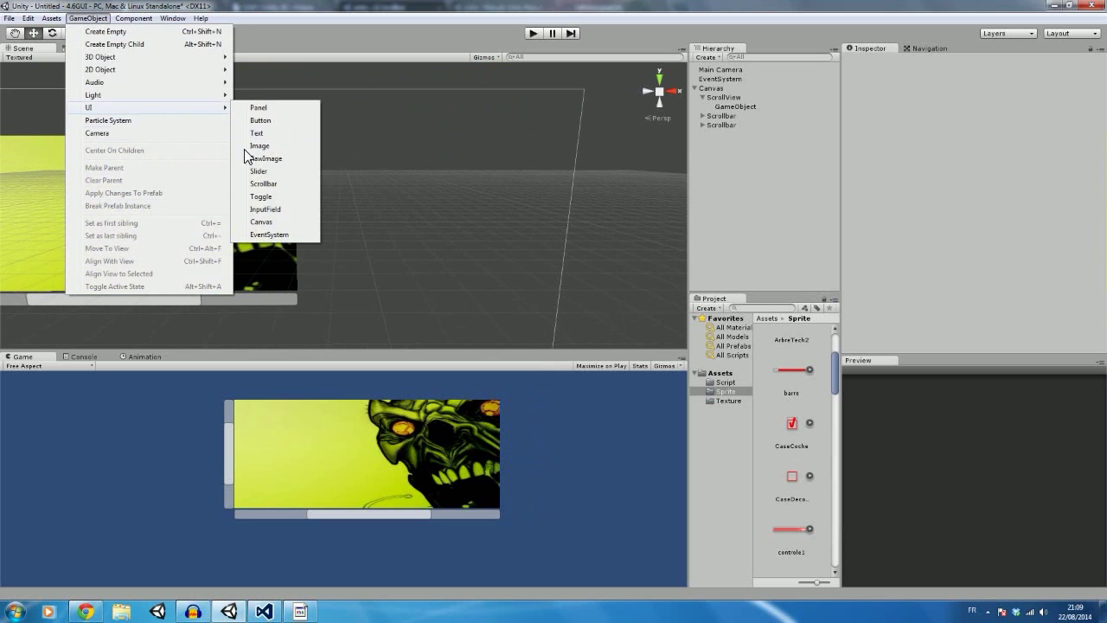
click(277, 195)
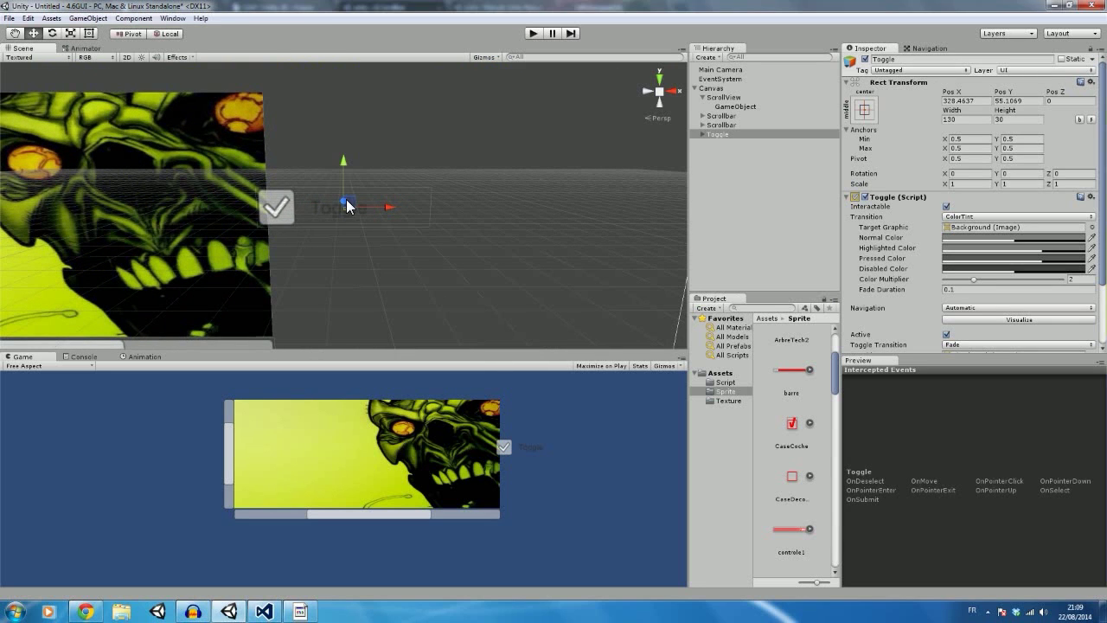
Move the Toggle right of the scroll view and expand it in the Hierarchy down to Background
drag(347, 206, 458, 206)
scroll(459, 206, up, 2)
mouse_move(459, 206)
middle_down()
mouse_move(326, 194)
mouse_move(315, 216)
middle_up()
click(704, 132)
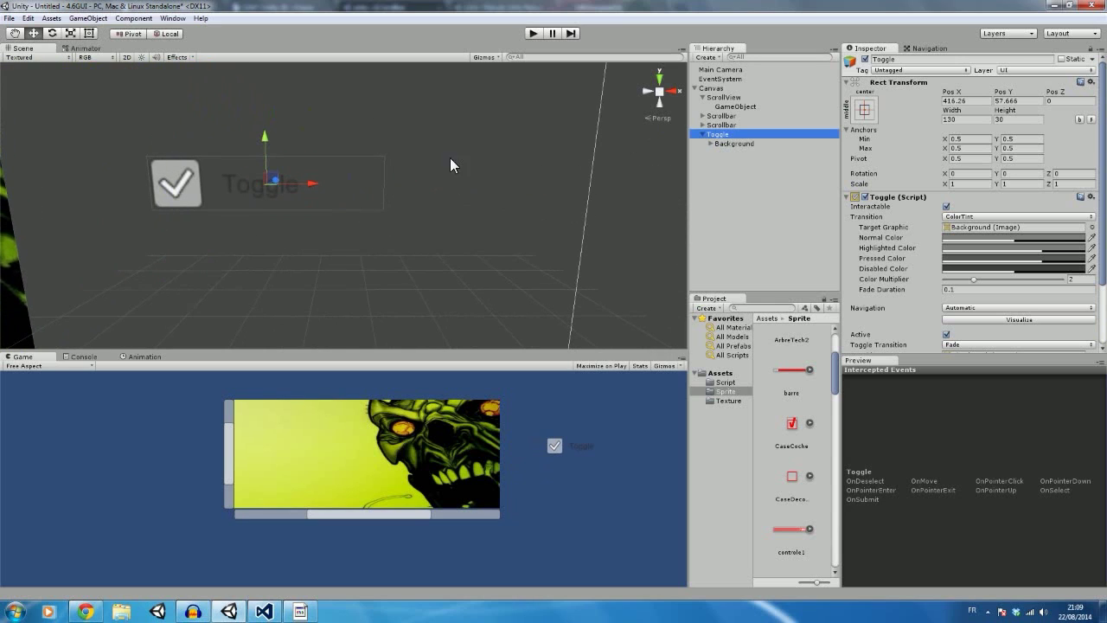
click(710, 143)
Change the Label text to 'Activer le bouton' and widen its box to fit
click(732, 162)
click(945, 232)
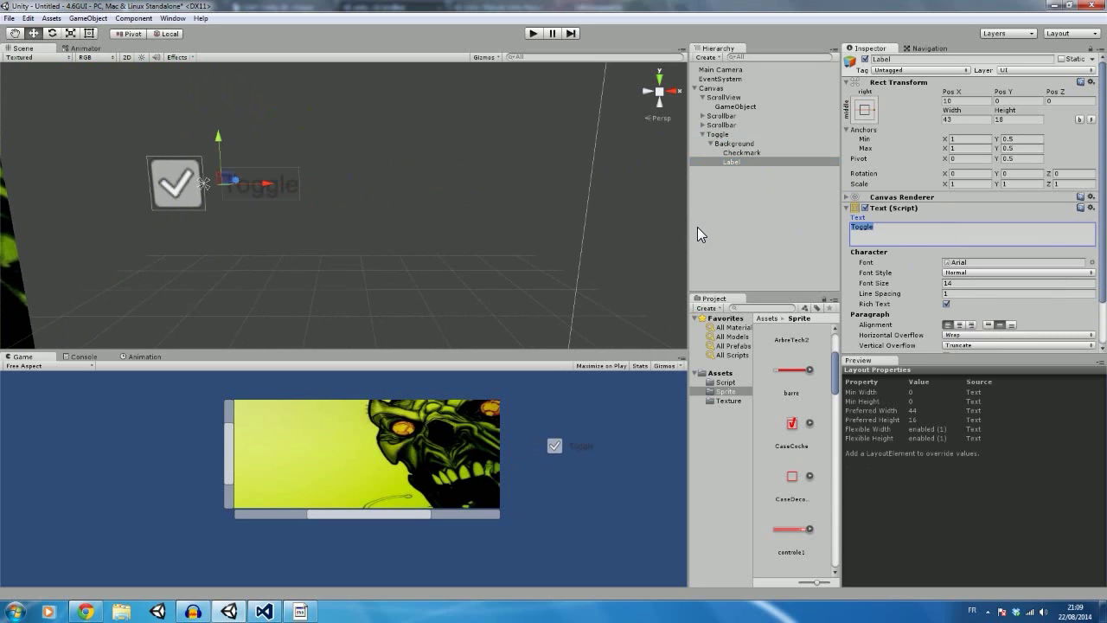
text(Ac)
text(tiver le )
text(bouton)
click(89, 33)
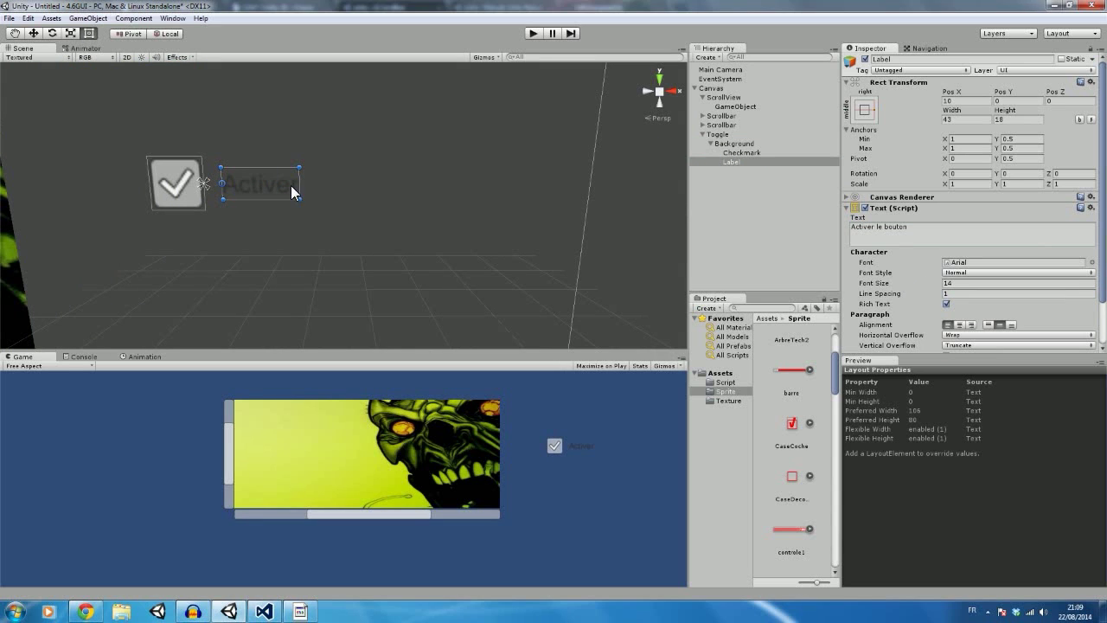
mouse_move(291, 186)
mouse_down()
mouse_move(438, 202)
mouse_move(578, 194)
mouse_up()
Set the label font size to 24, make its box taller, and move it beside the checkbox
drag(924, 283, 922, 290)
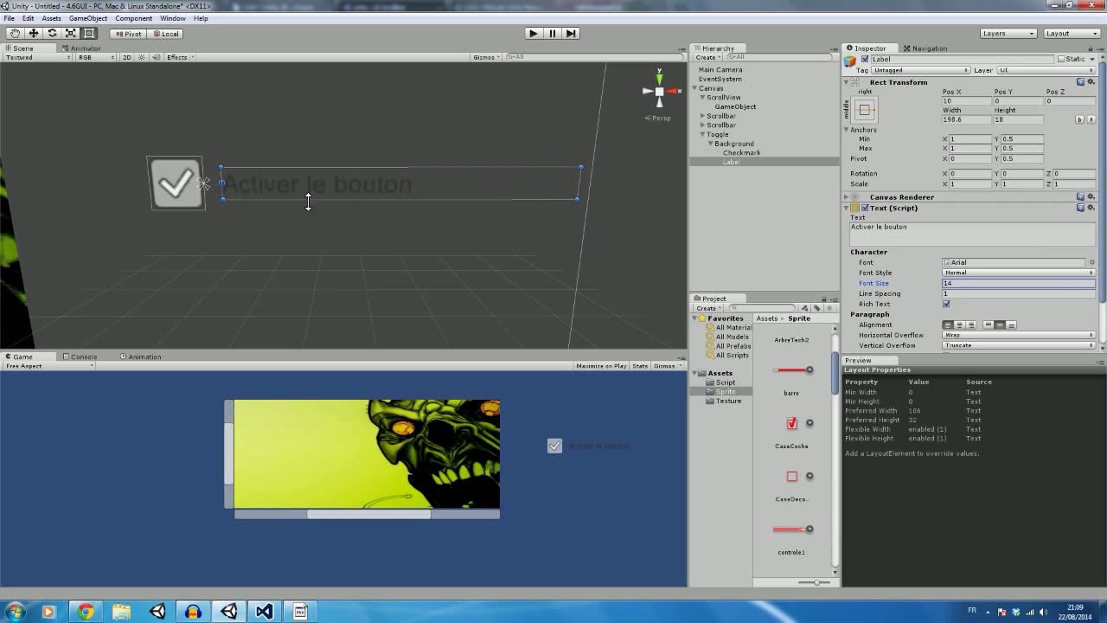
key(ctrl+z)
drag(352, 209, 352, 247)
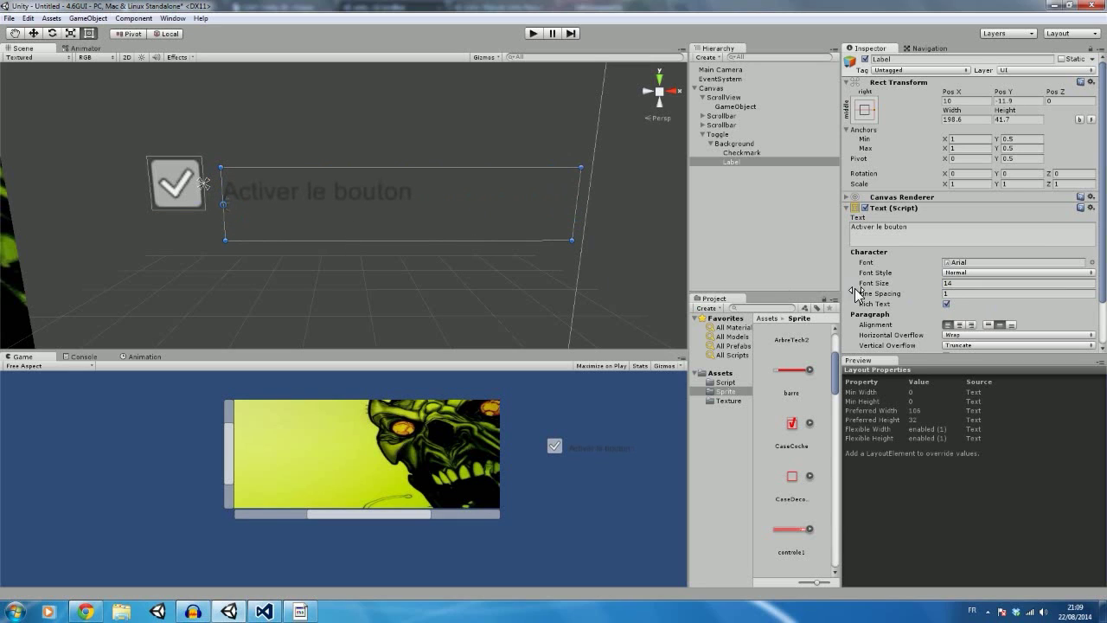
click(935, 286)
drag(934, 286, 950, 286)
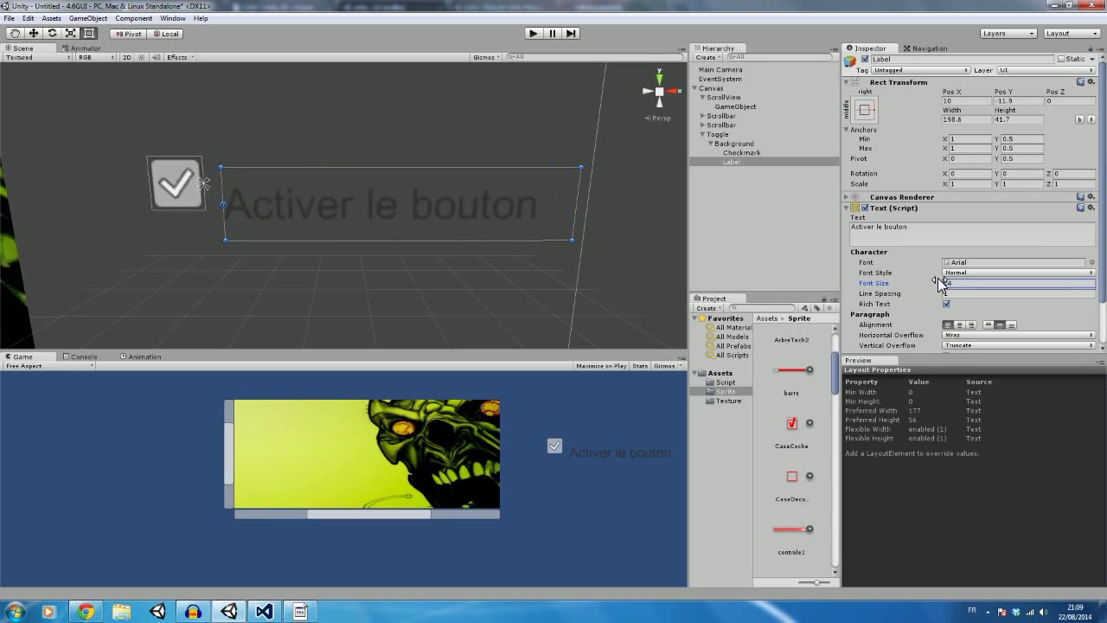
drag(412, 192, 410, 180)
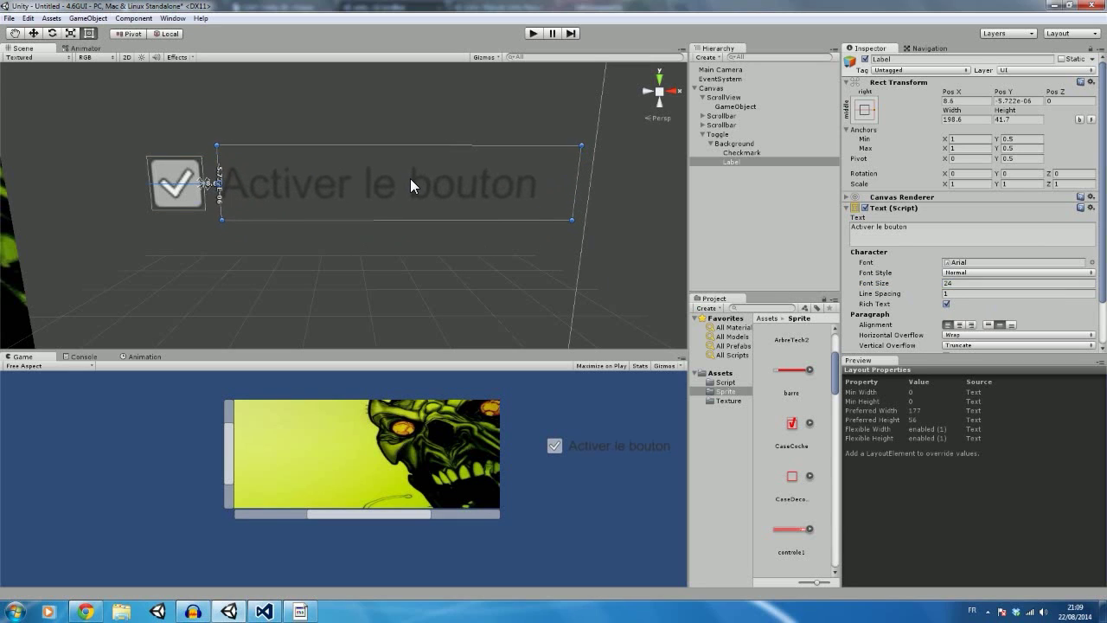
Centre the label text horizontally and change its colour to dark red
scroll(989, 301, down, 3)
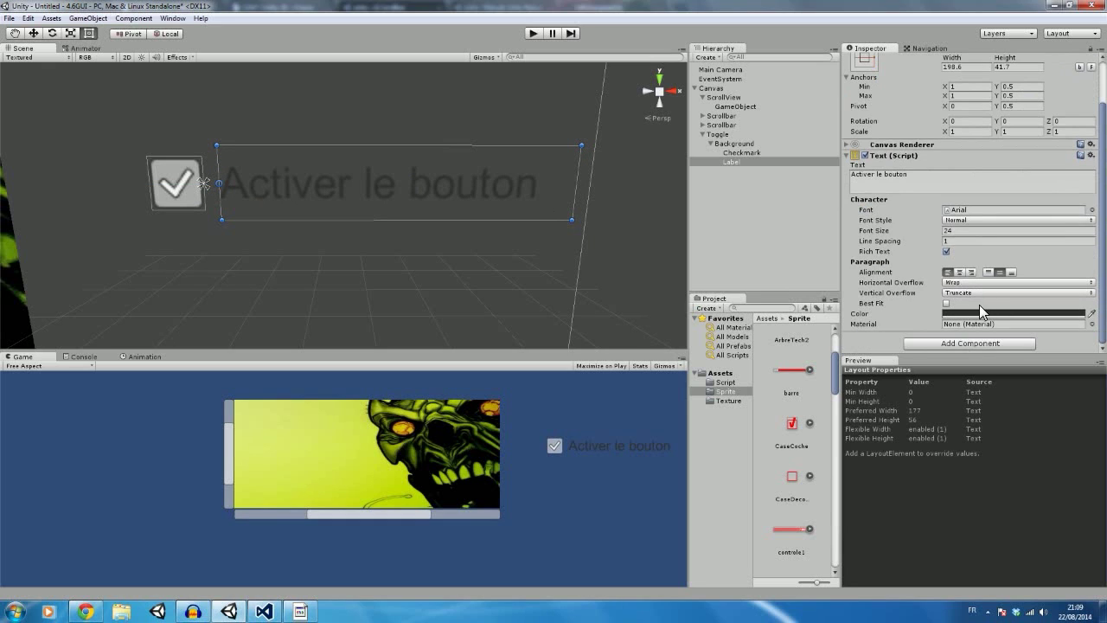
click(959, 271)
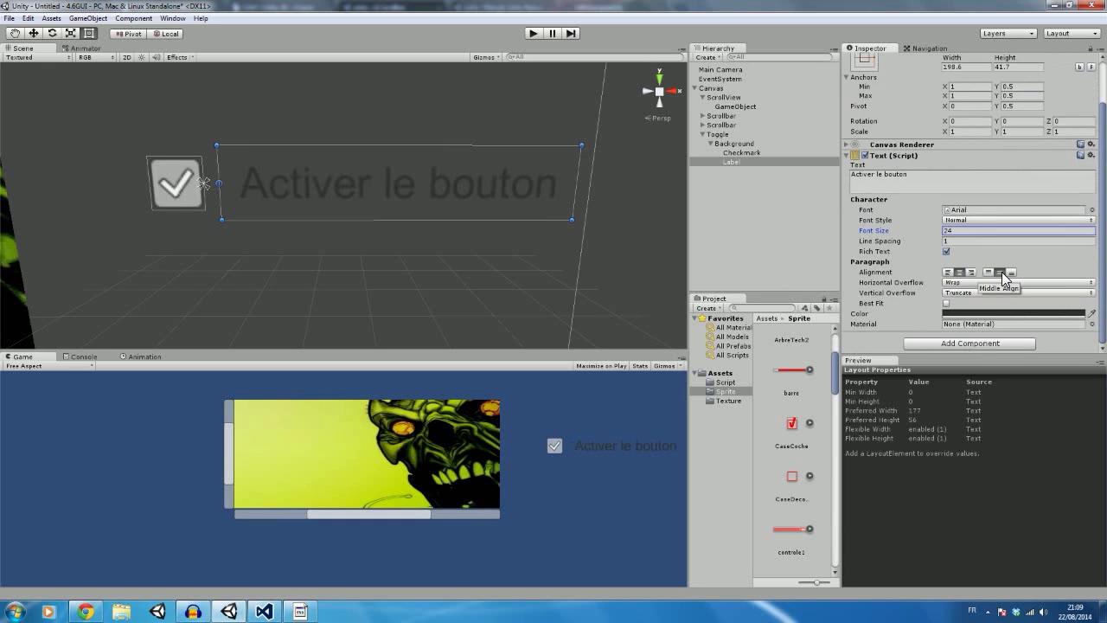
click(996, 314)
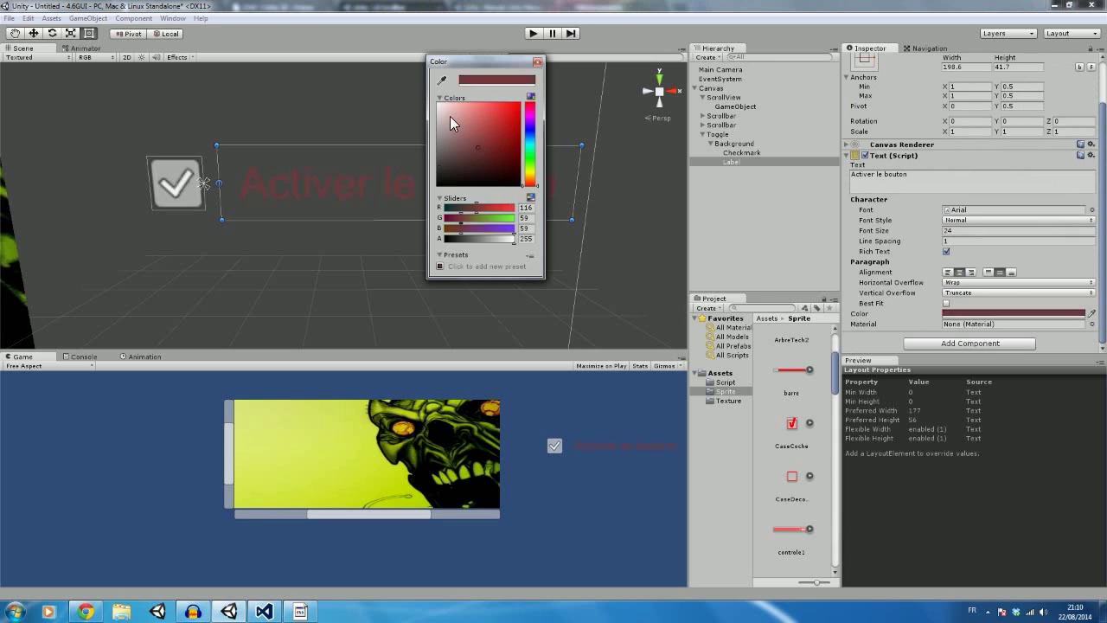
Make the 'Activer le bouton' label text white and select the Checkmark image
drag(450, 116, 439, 104)
click(538, 63)
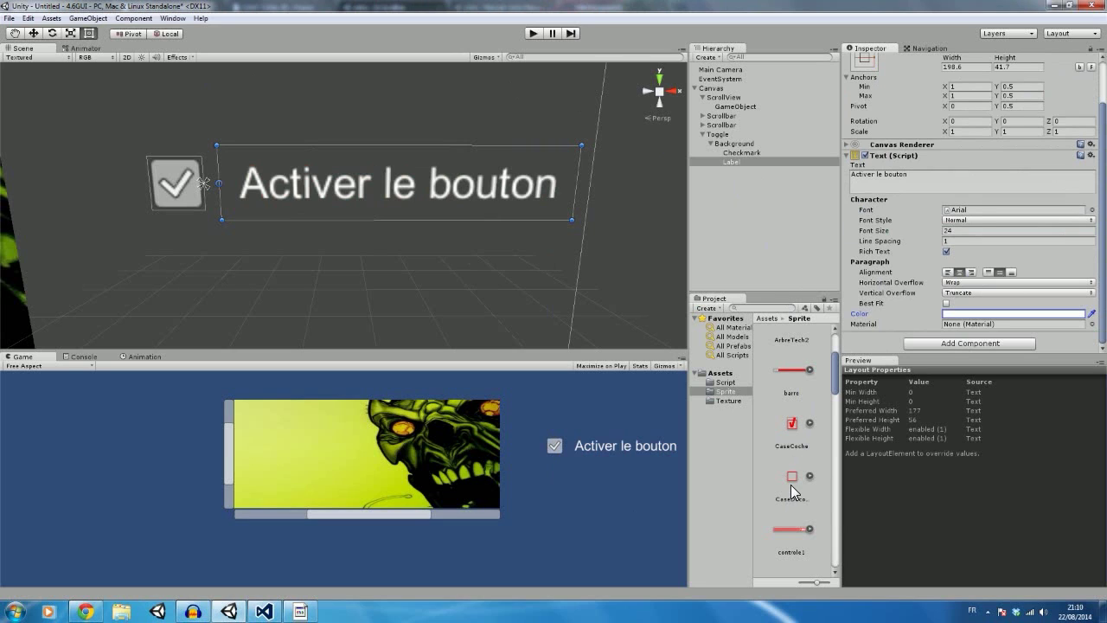
click(748, 152)
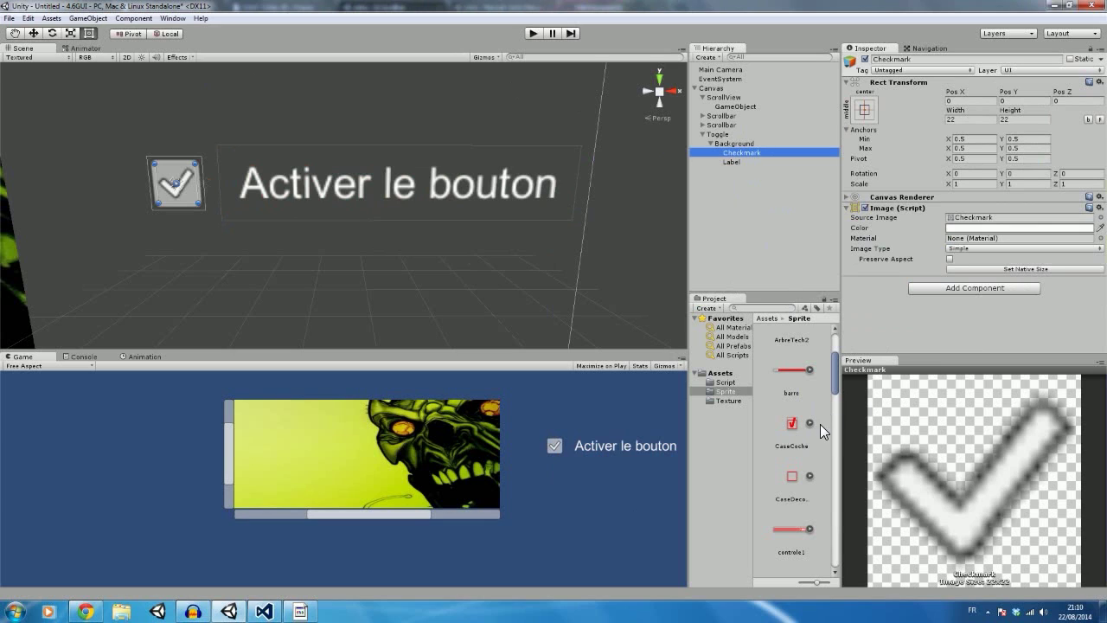
Assign the red CaseCoche sprite to Checkmark and the CaseDecoche sprite to Background
drag(795, 425, 991, 219)
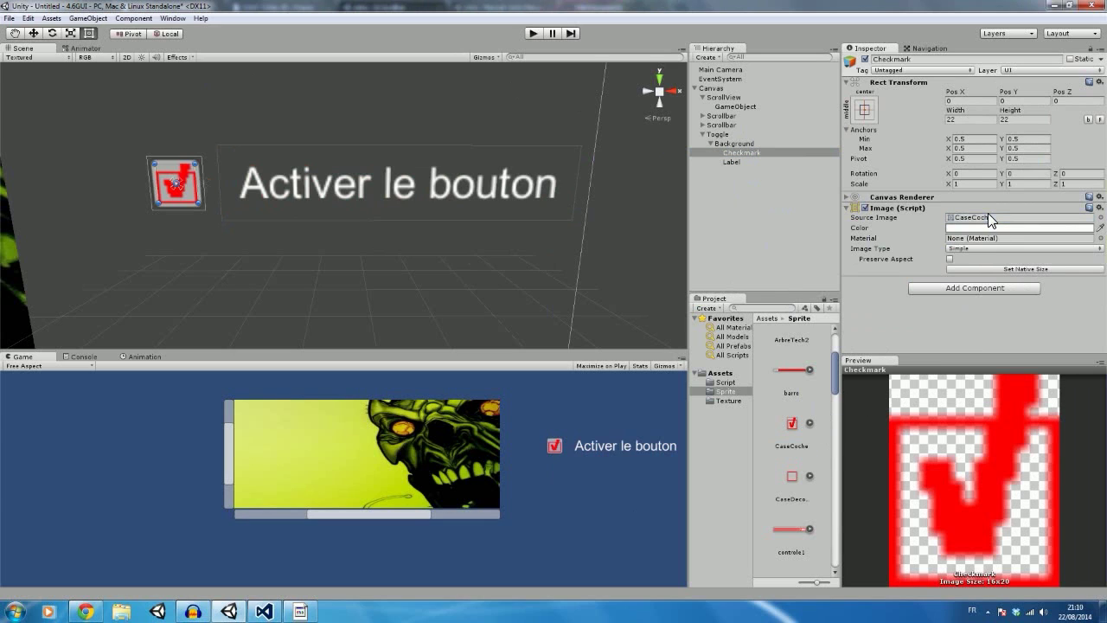
click(739, 144)
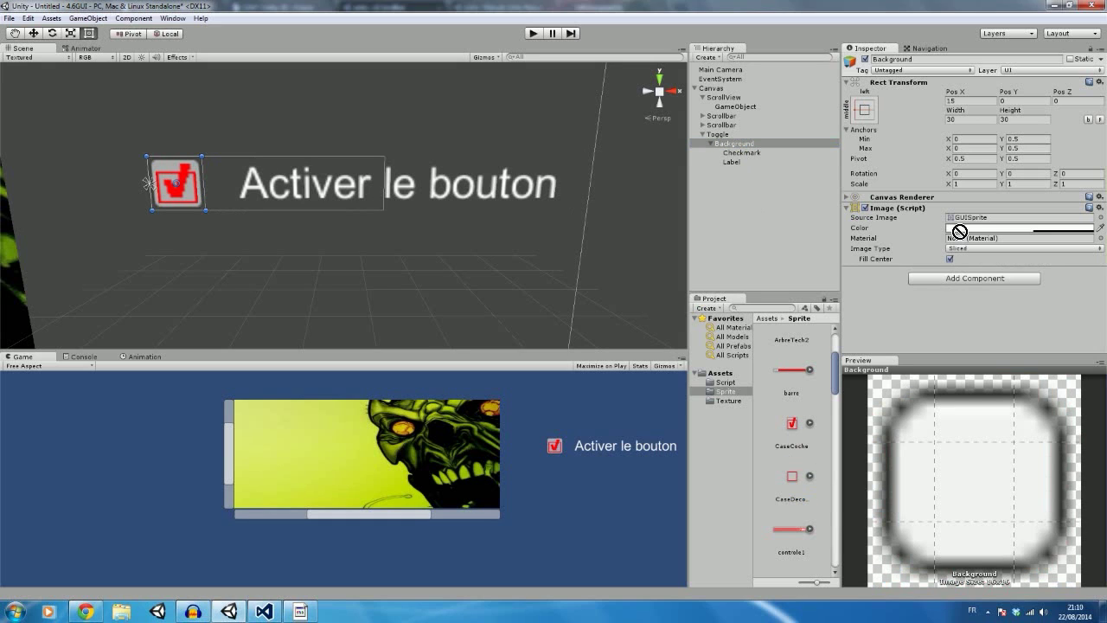
drag(789, 477, 986, 218)
Play the game and tick, untick and retick the toggle to test it, then stop
click(749, 134)
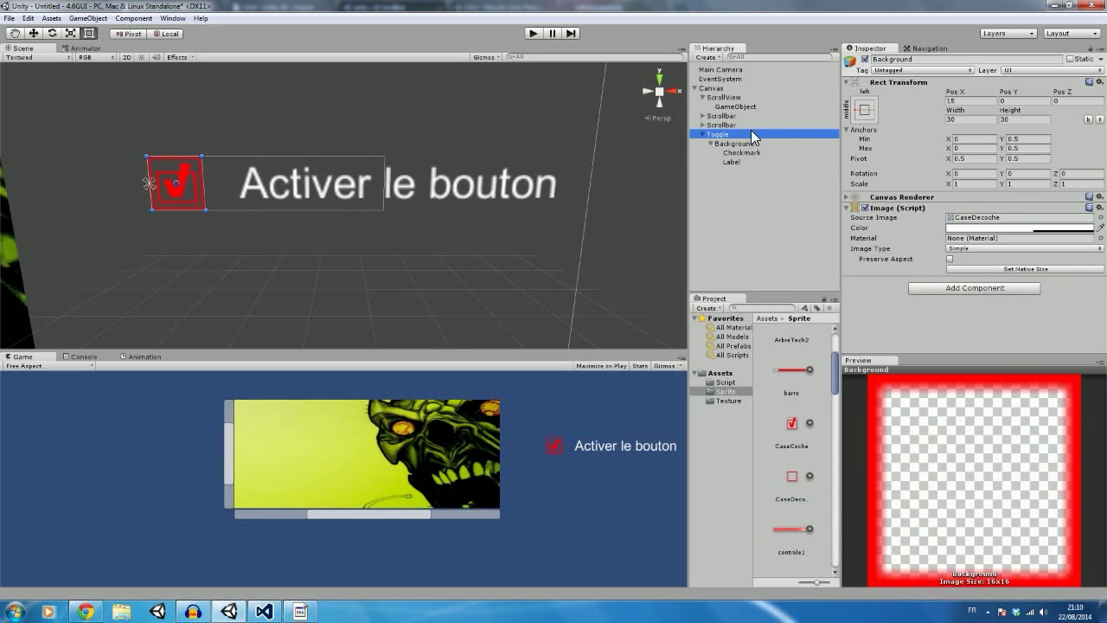
click(533, 33)
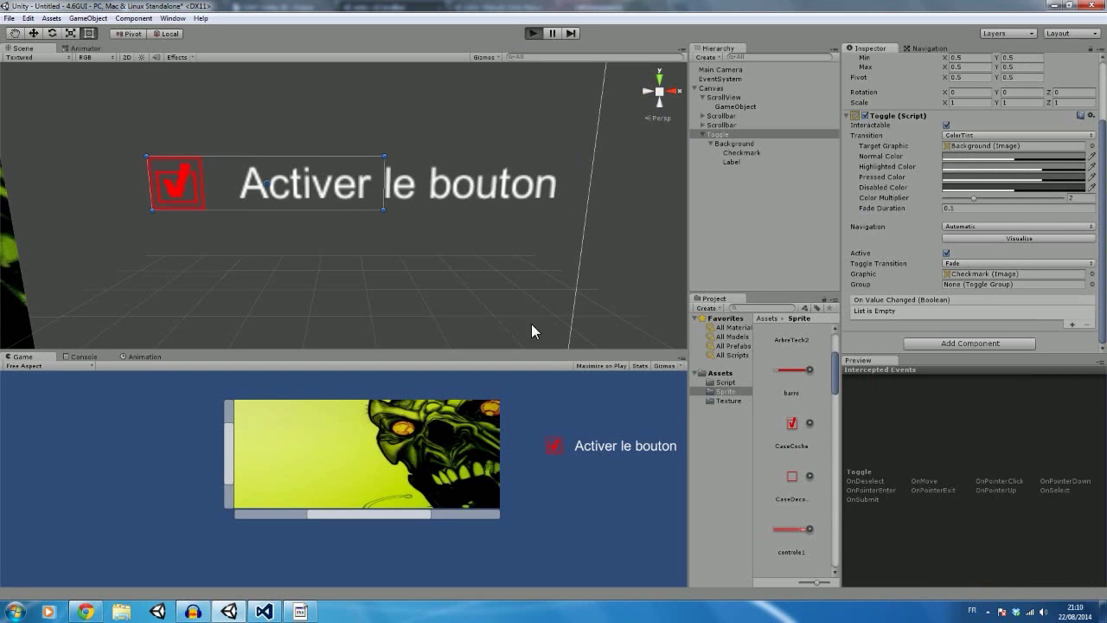
click(555, 447)
click(555, 449)
click(556, 447)
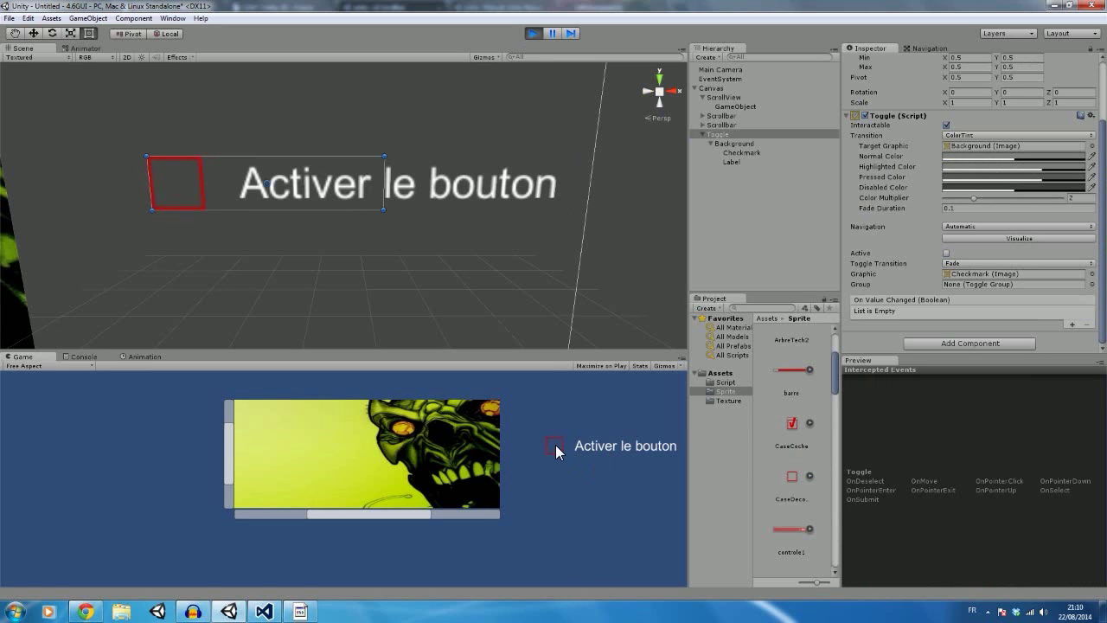
click(534, 35)
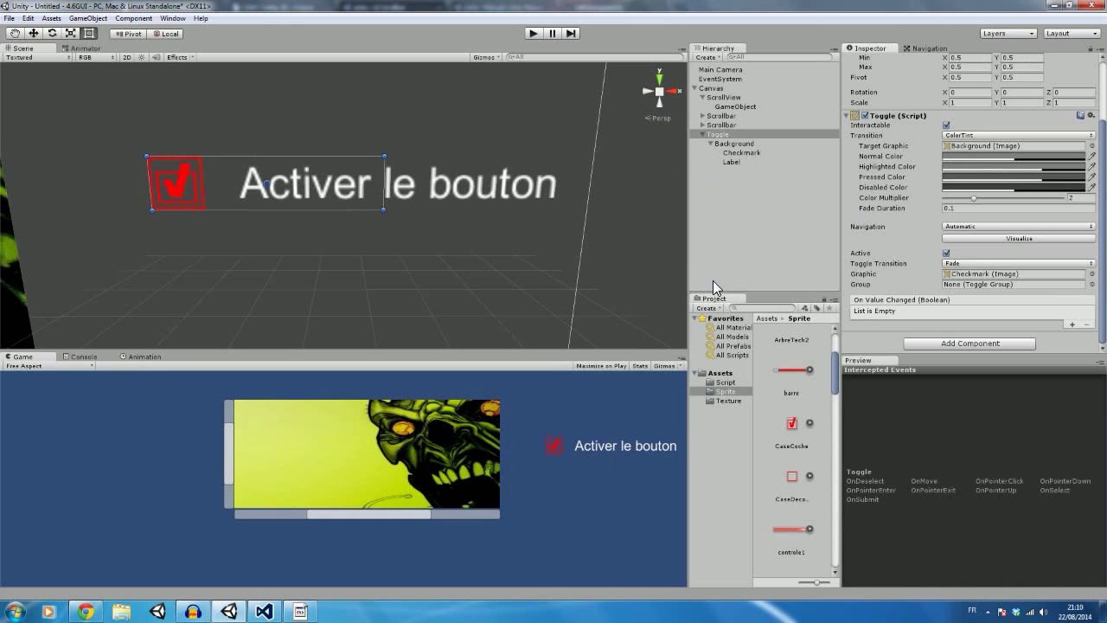
Add a UI Button above the toggle, then select the Toggle to show its settings
click(89, 18)
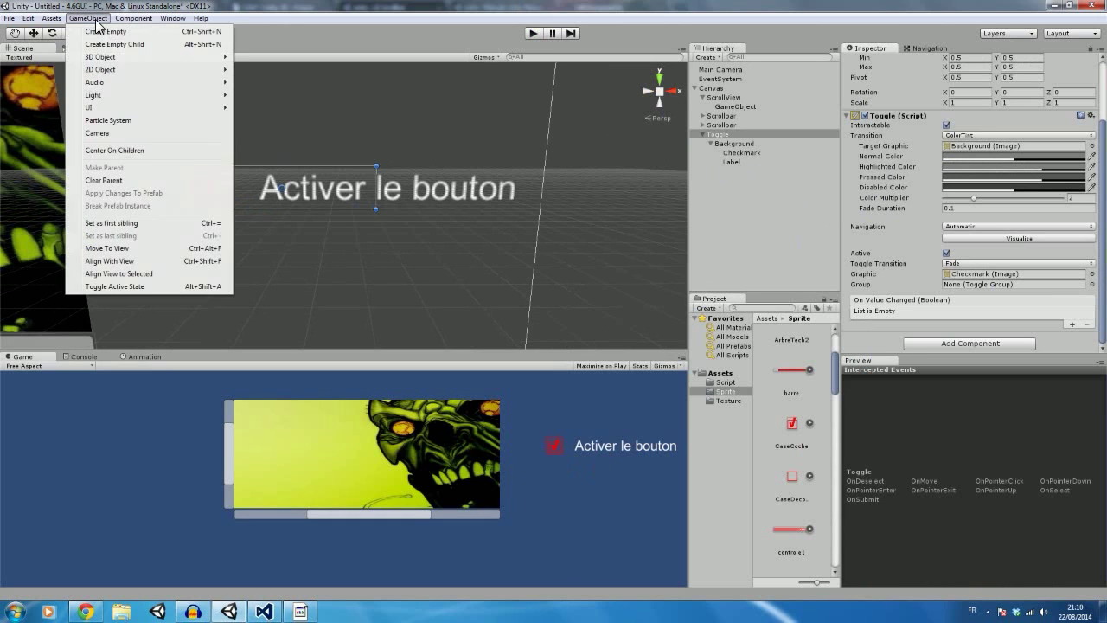
mouse_move(130, 108)
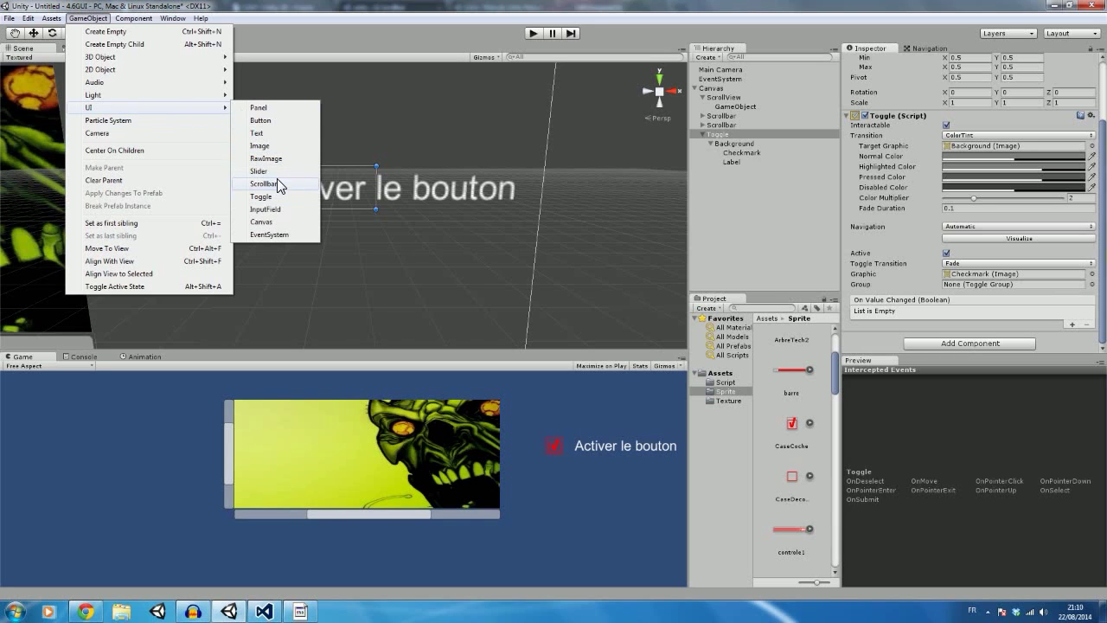
click(274, 123)
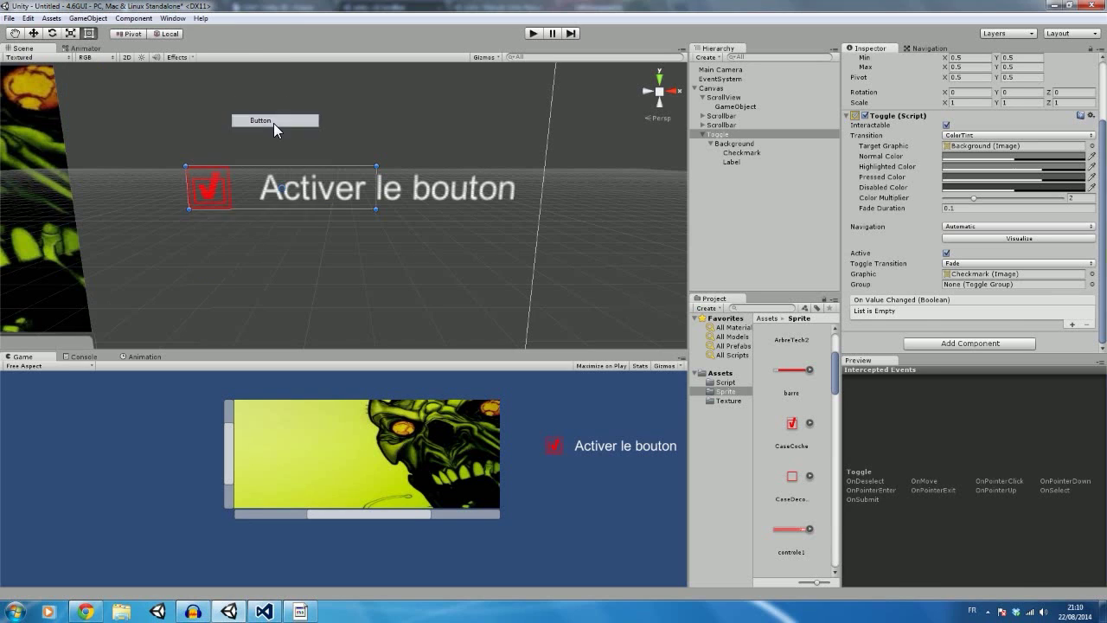
drag(330, 208, 266, 107)
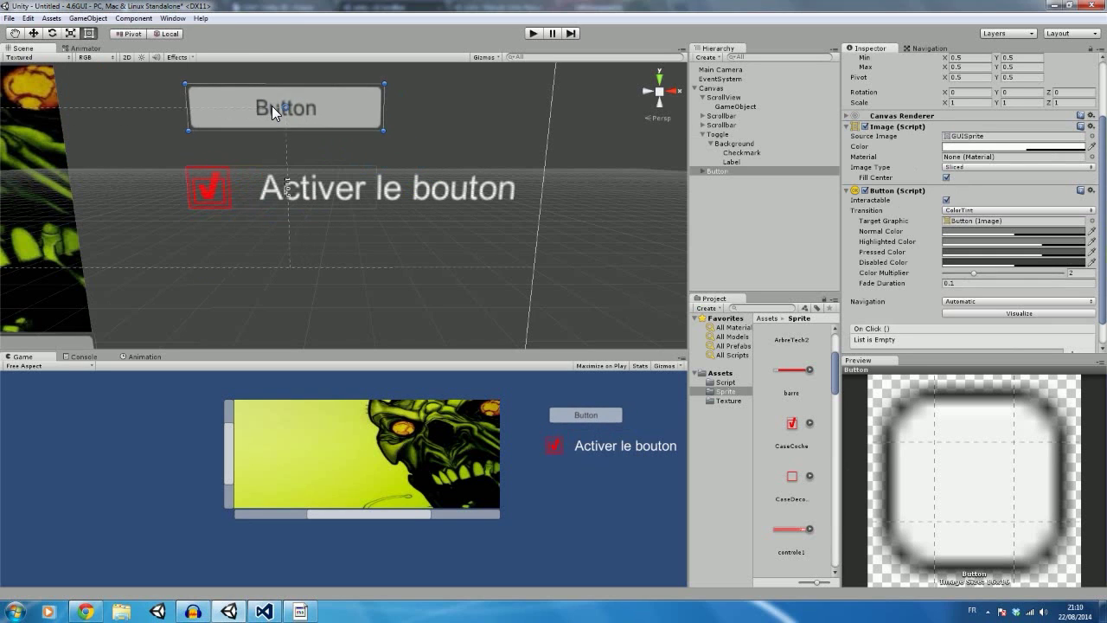
scroll(968, 245, down, 2)
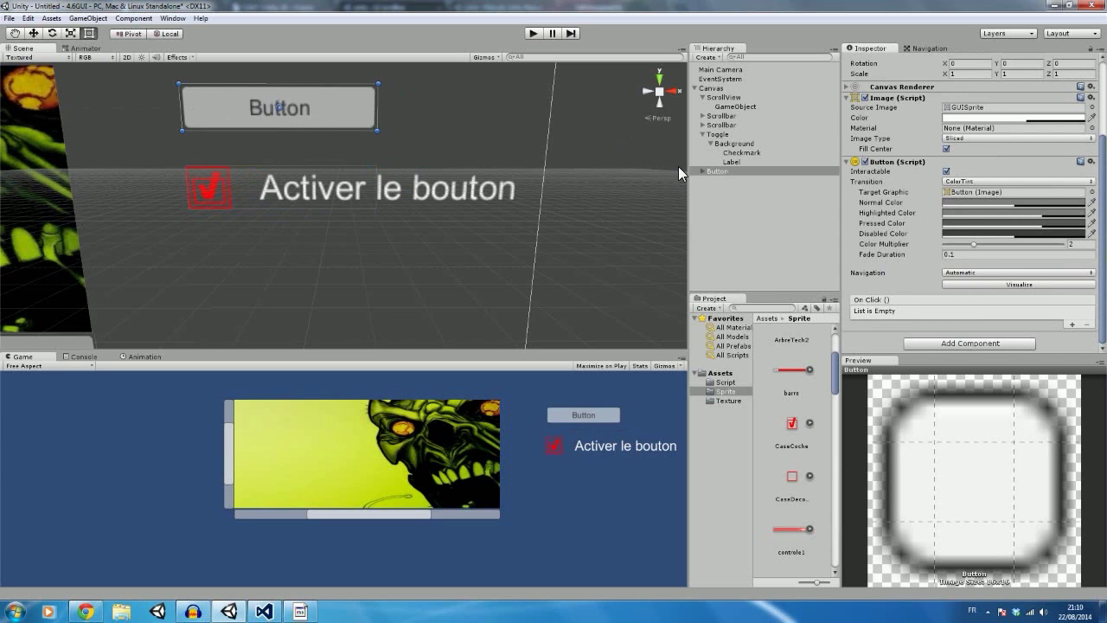
click(722, 137)
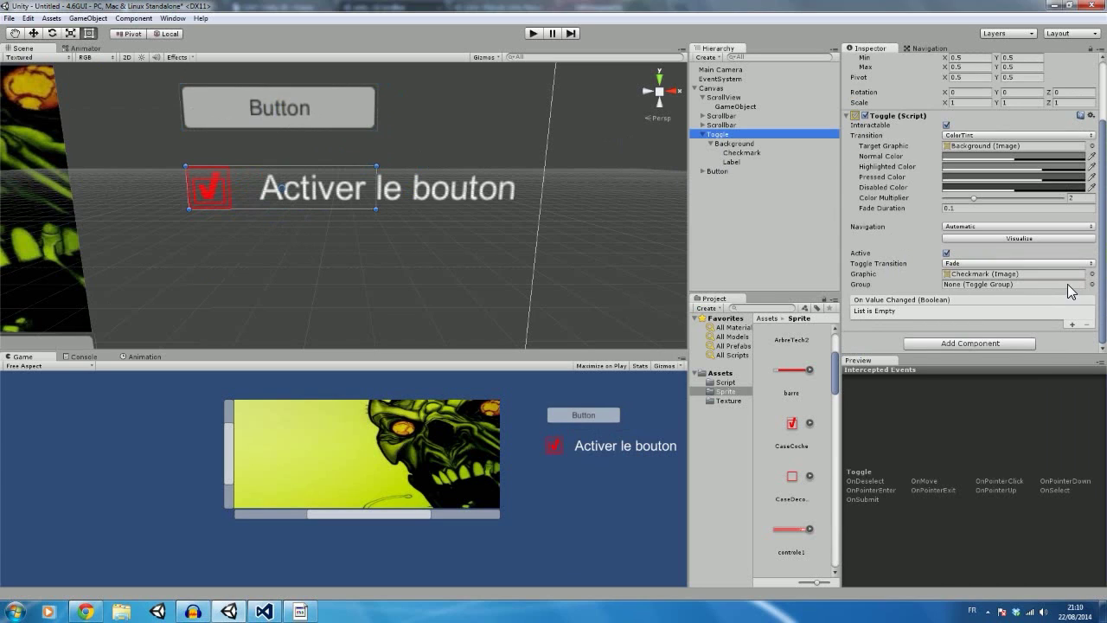
Make On Value Changed call GameObject.SetActive on Button, untick Is On, and start play mode
click(715, 172)
drag(714, 171, 1071, 330)
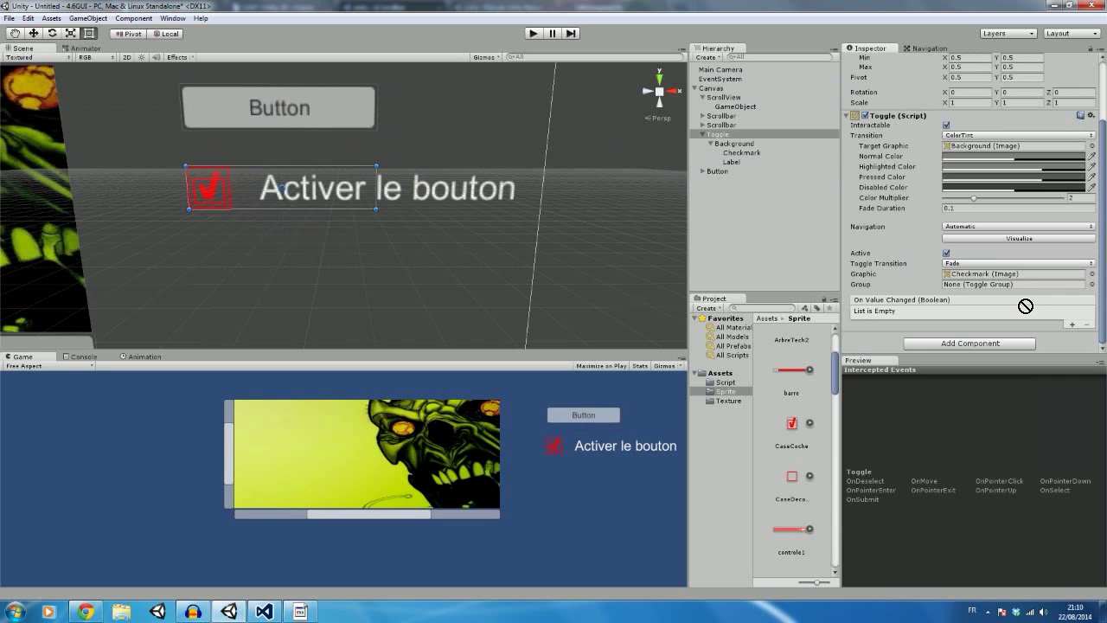
click(1071, 324)
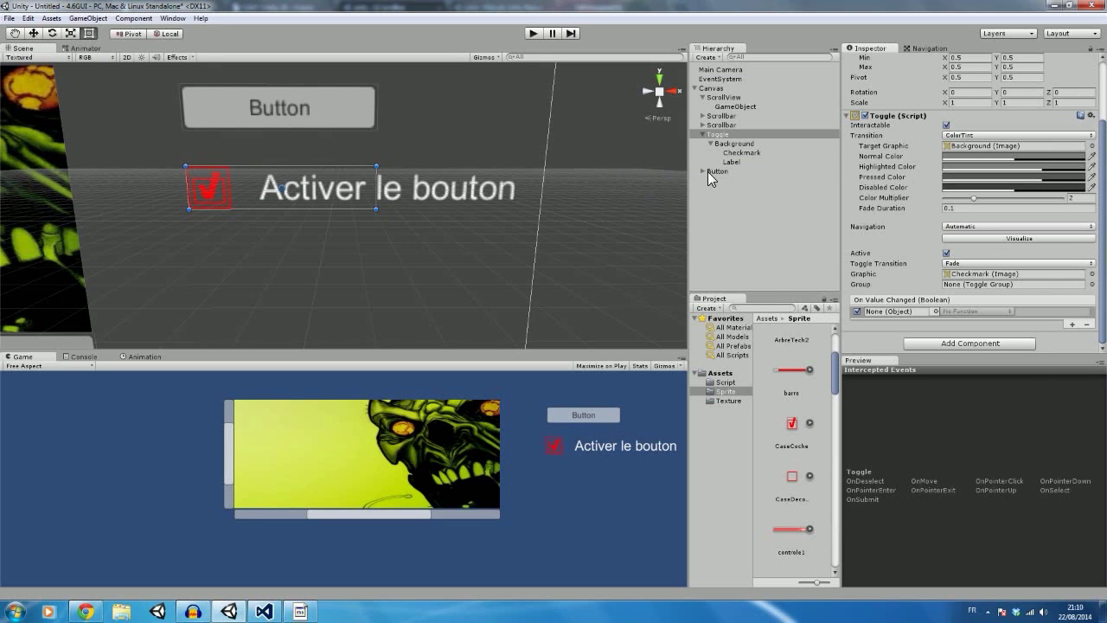
drag(708, 172, 912, 312)
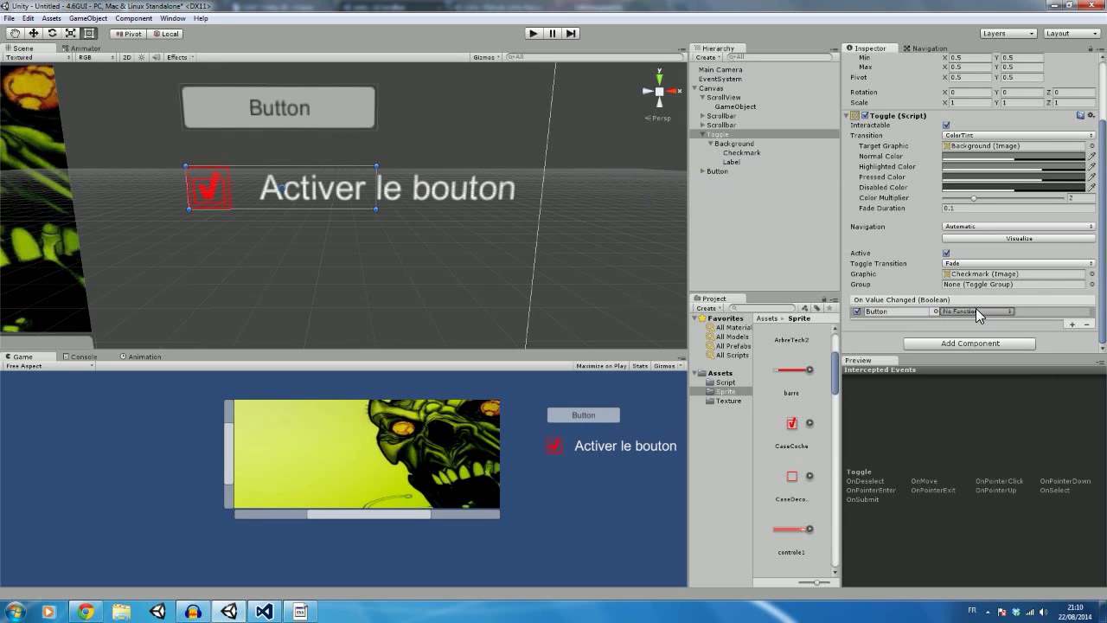
click(980, 312)
mouse_move(983, 343)
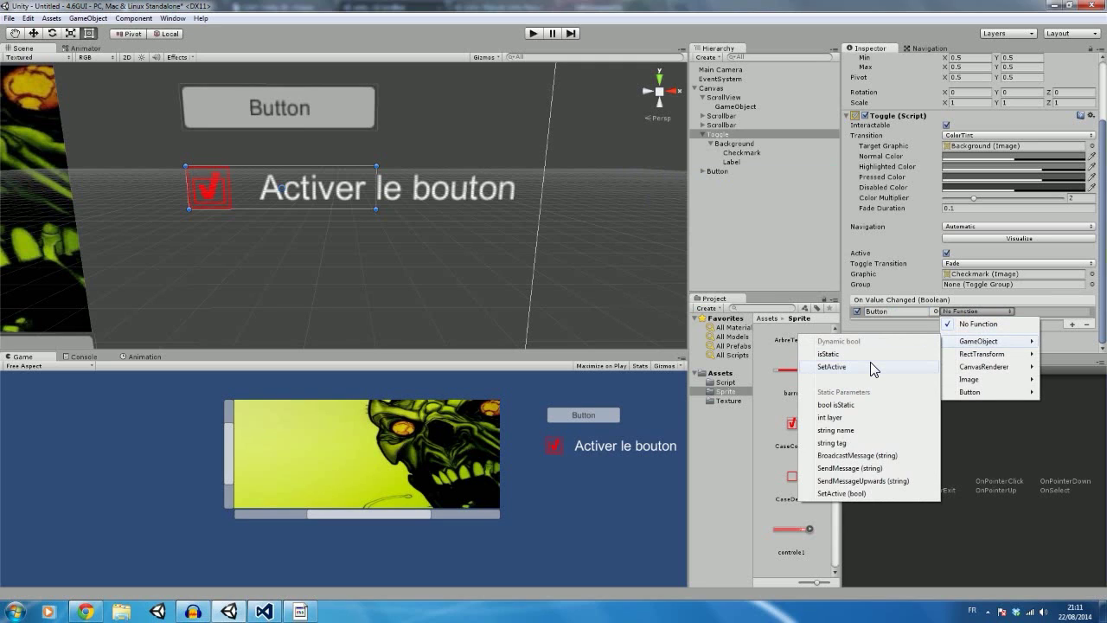
click(871, 365)
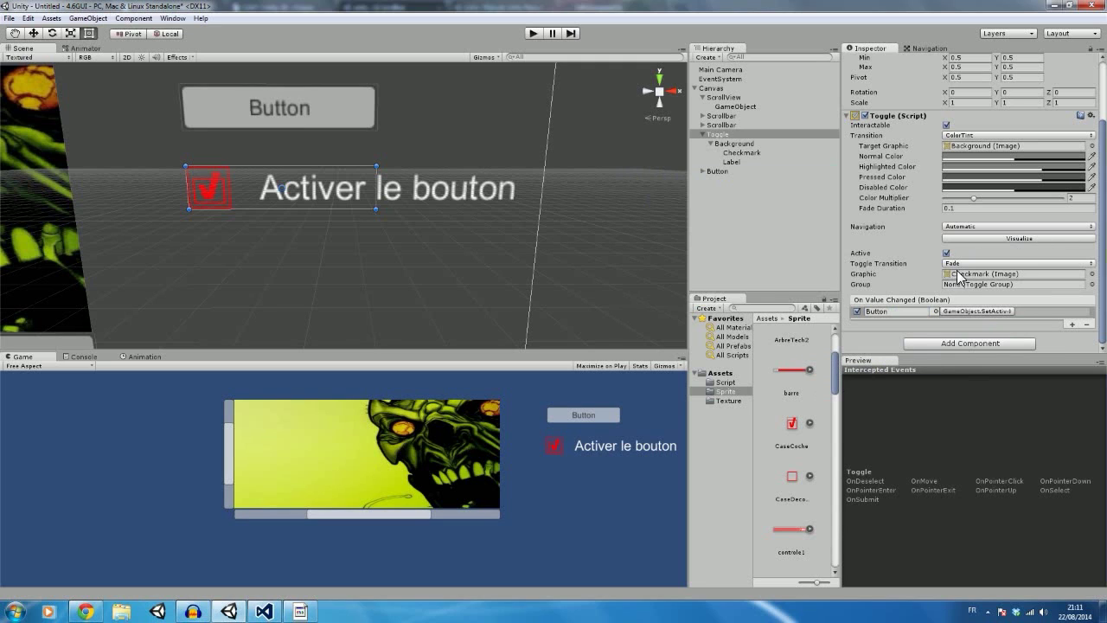
click(946, 253)
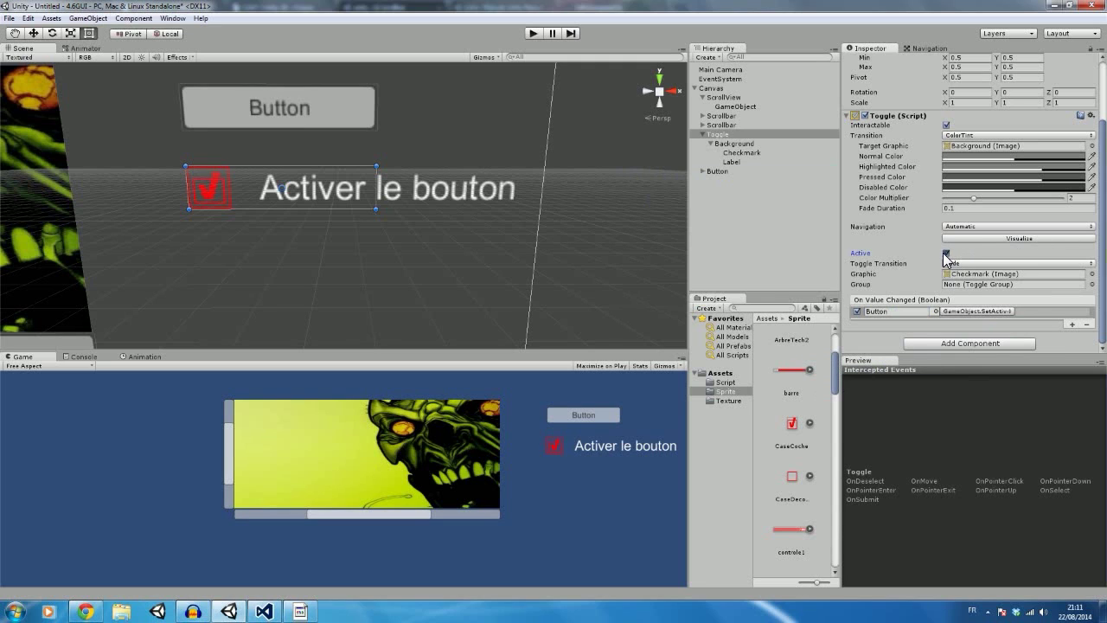
click(533, 34)
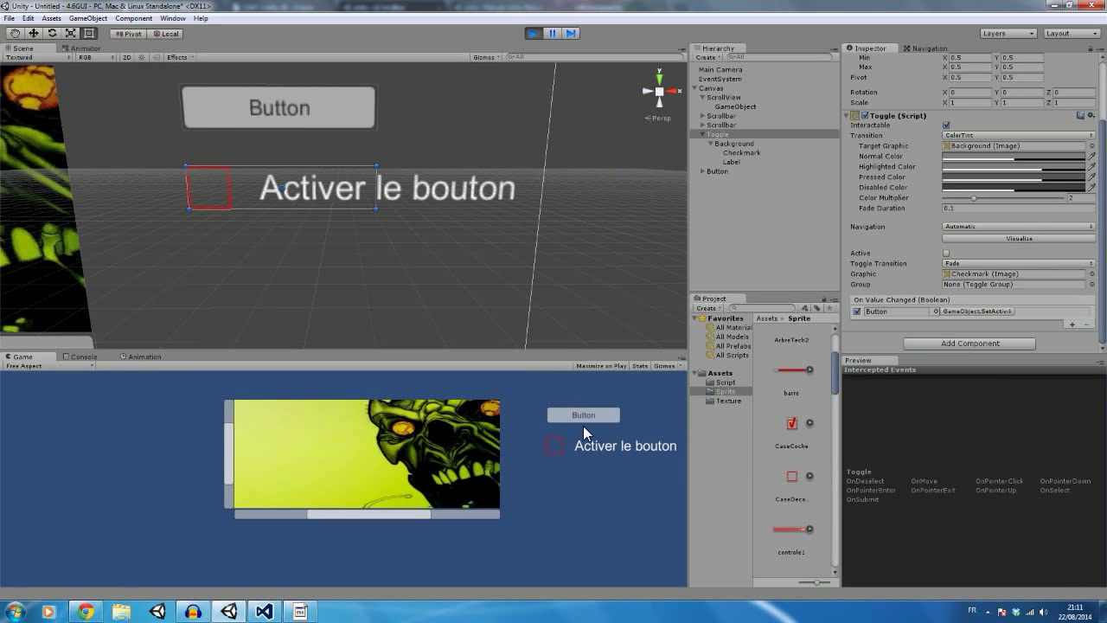
Restart play mode, check and uncheck the toggle once, then stop
click(533, 34)
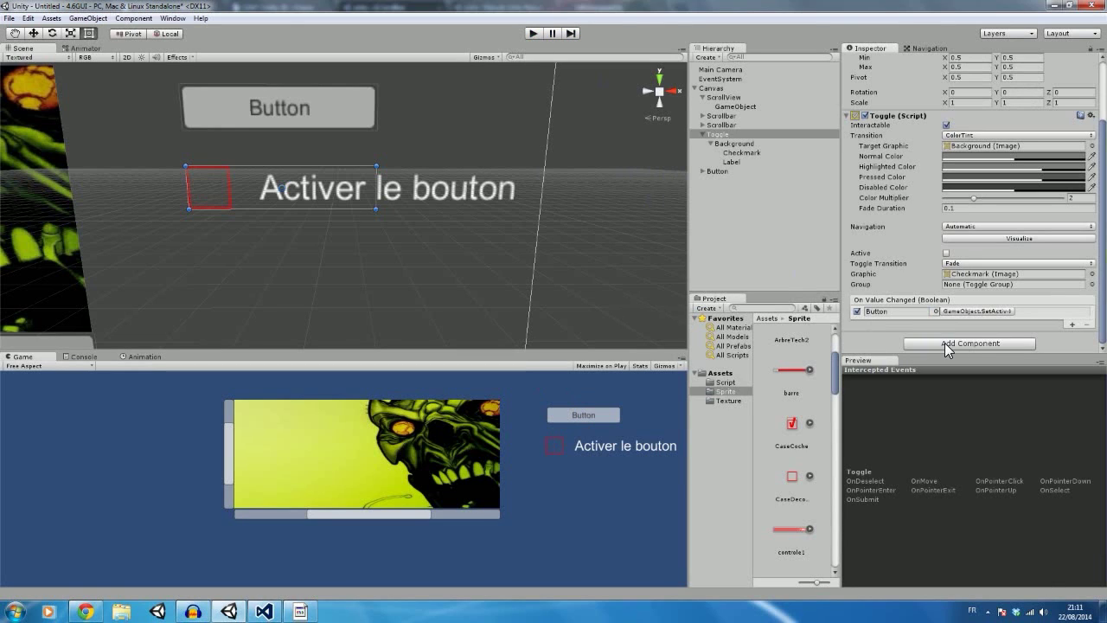
scroll(956, 263, up, 1)
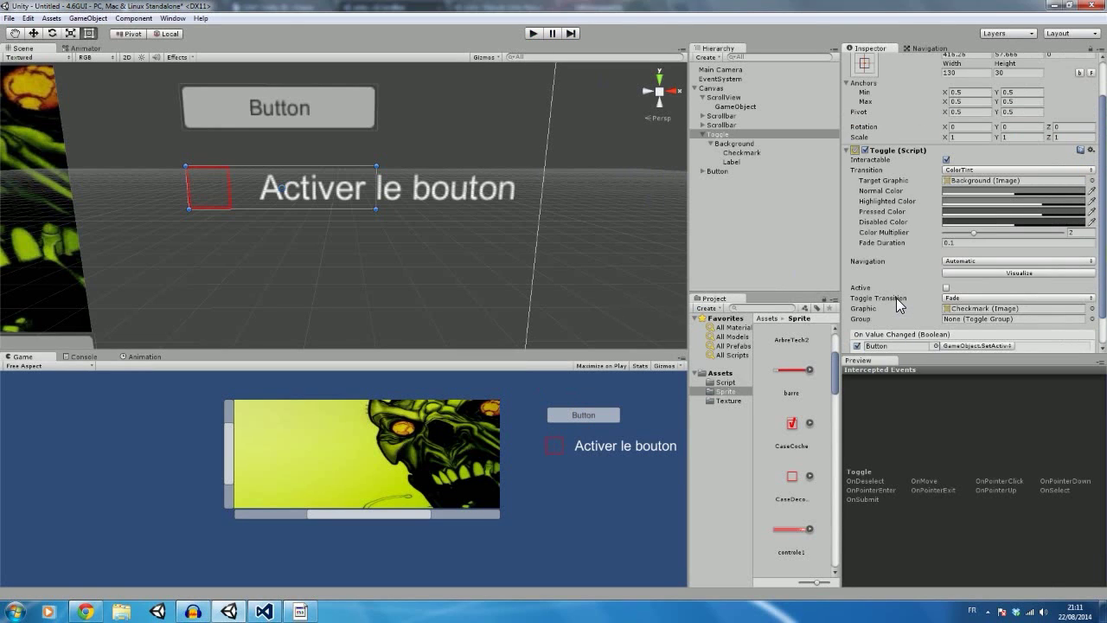
scroll(900, 302, up, 2)
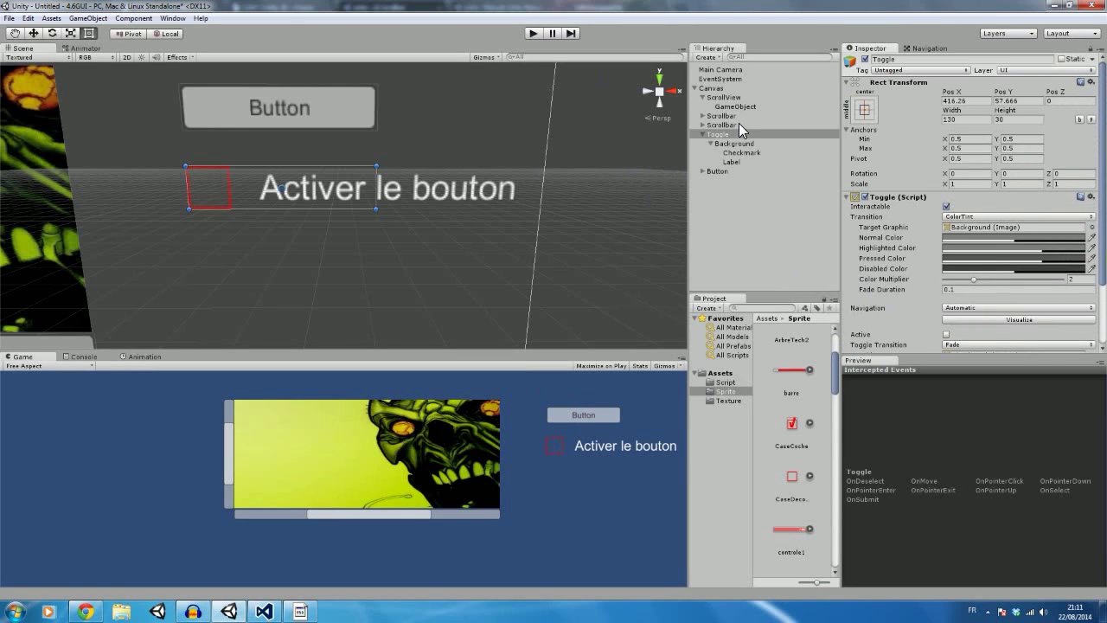
scroll(884, 223, down, 1)
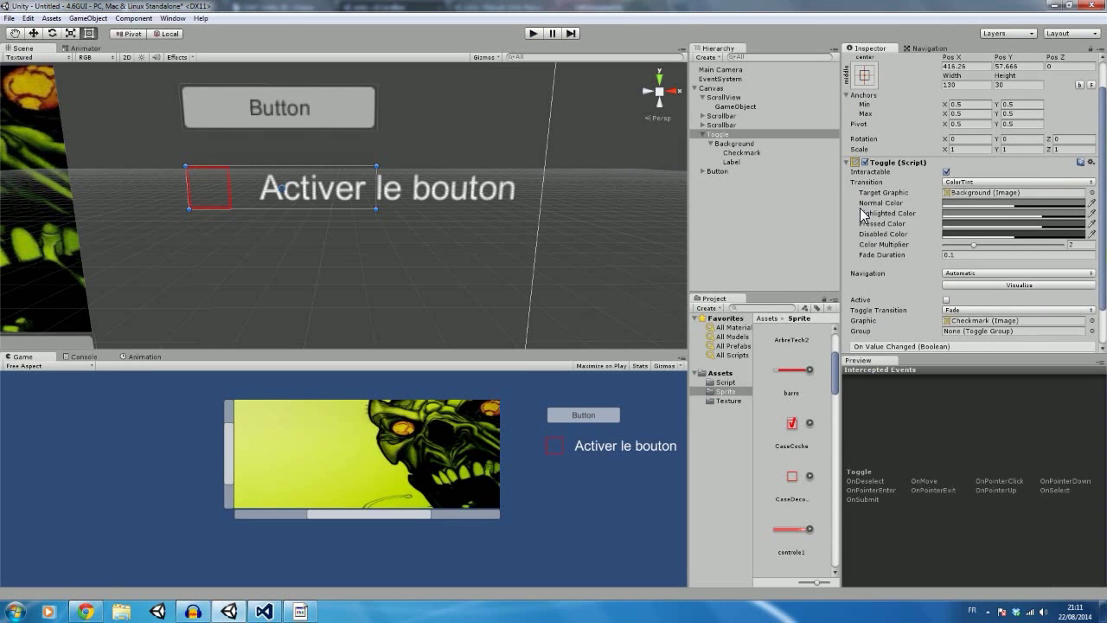
click(533, 33)
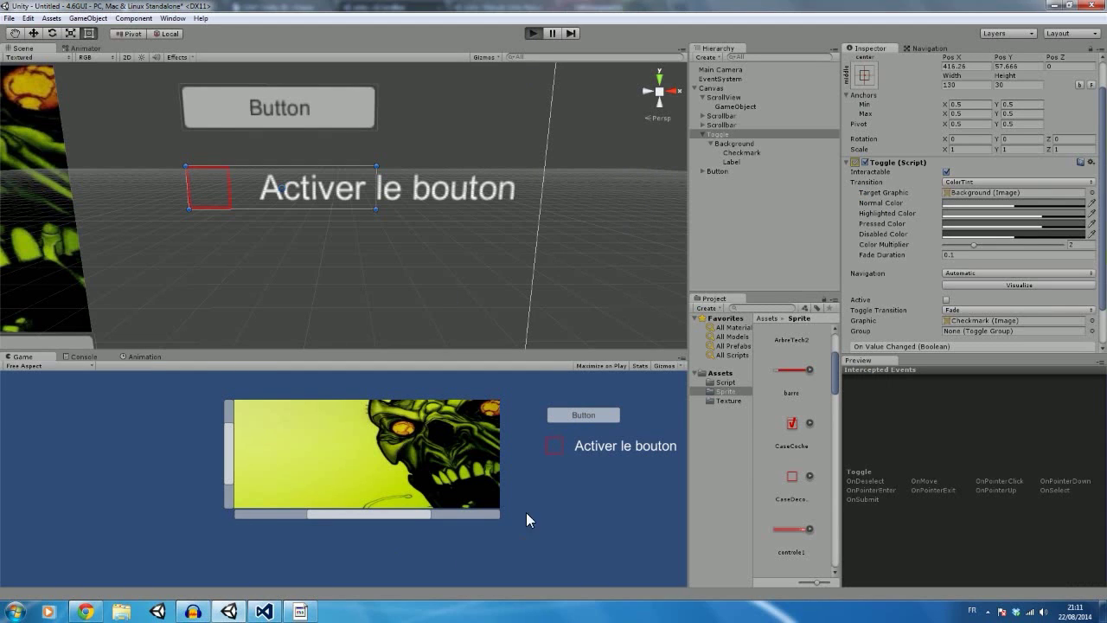
click(550, 451)
click(550, 452)
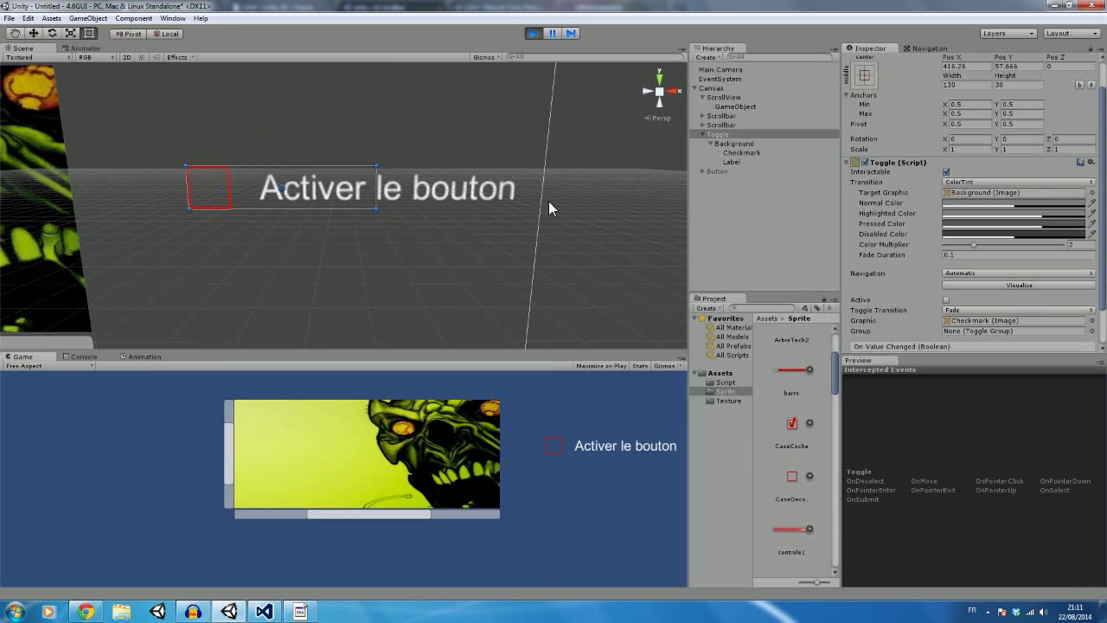
click(526, 31)
Deactivate the Button so it starts hidden
click(717, 171)
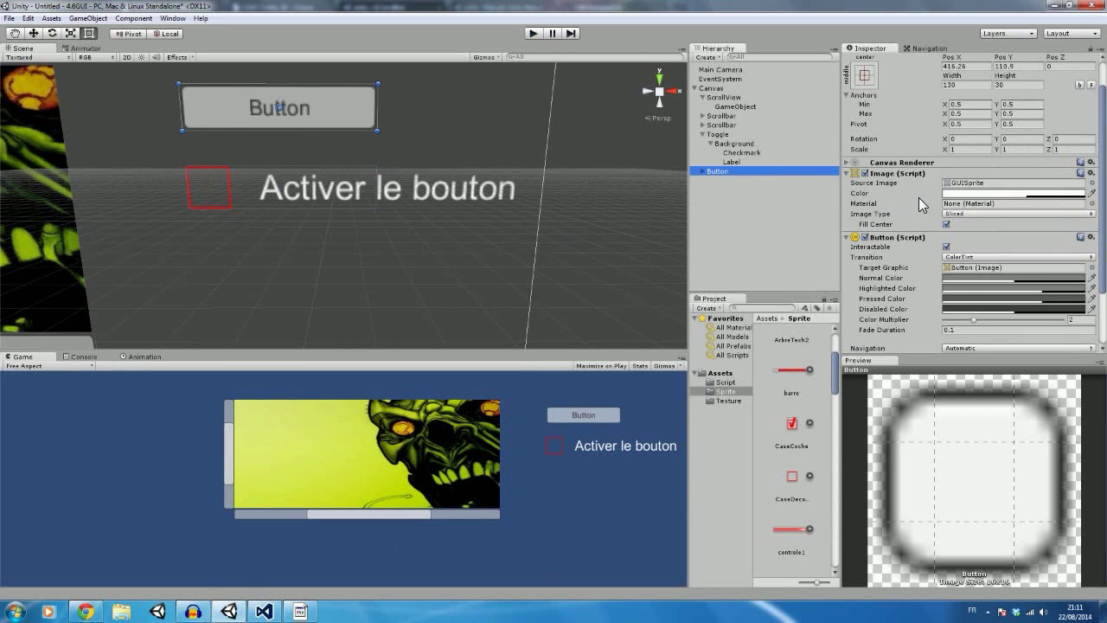
scroll(919, 197, up, 1)
click(865, 58)
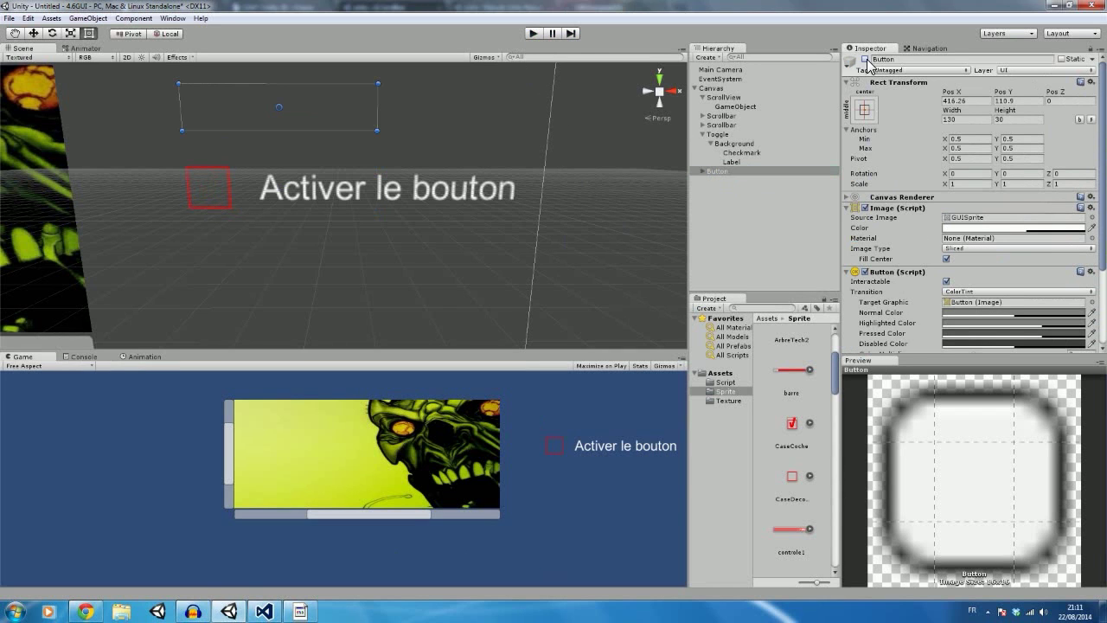
Play-test by repeatedly ticking and unticking the toggle to show and hide the Button, then stop
click(533, 33)
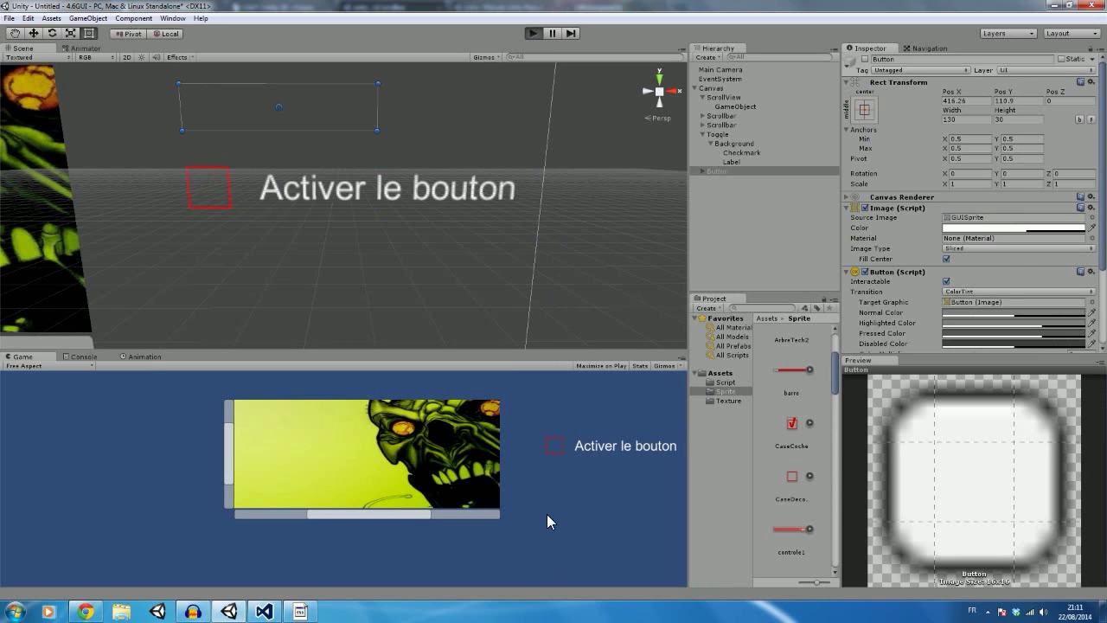
click(555, 447)
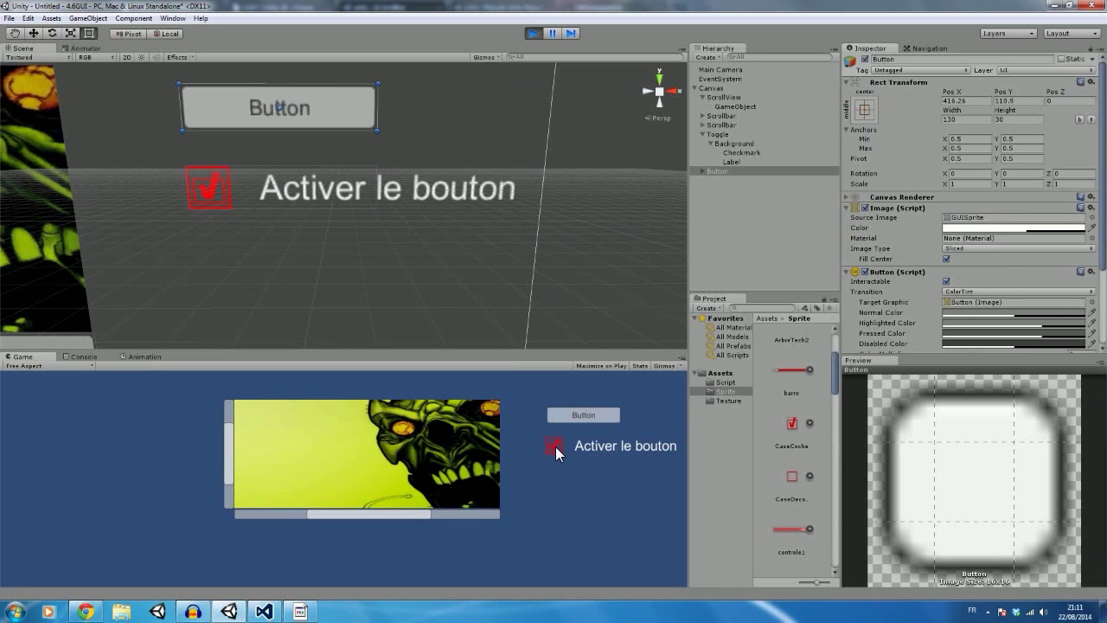
click(556, 446)
click(556, 446)
click(556, 447)
click(555, 447)
click(556, 446)
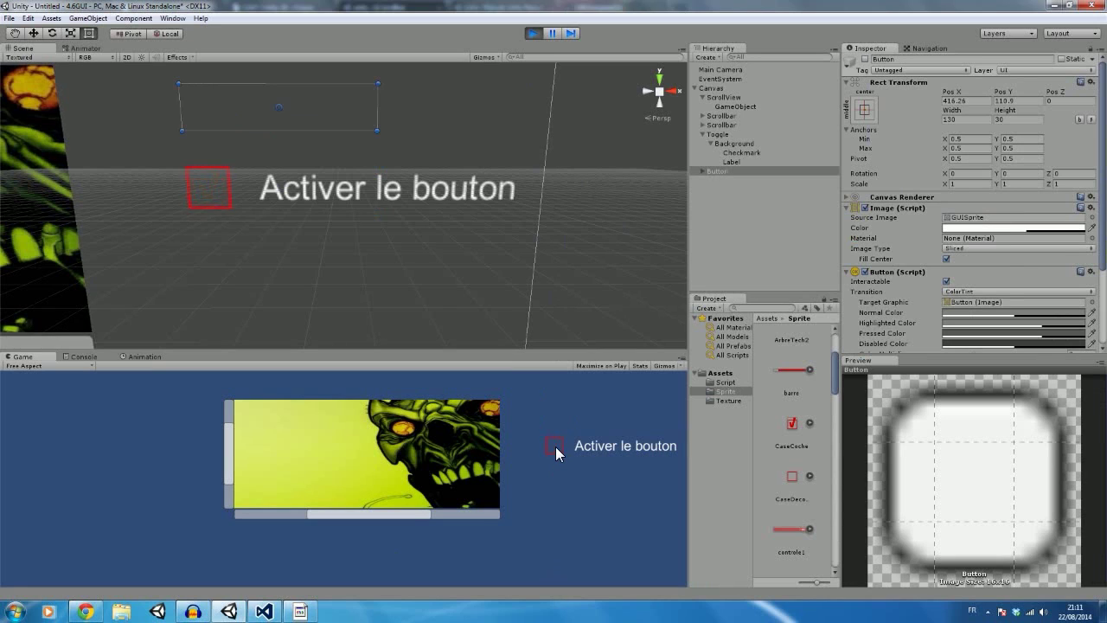
click(555, 446)
click(556, 447)
click(555, 446)
click(556, 446)
click(555, 446)
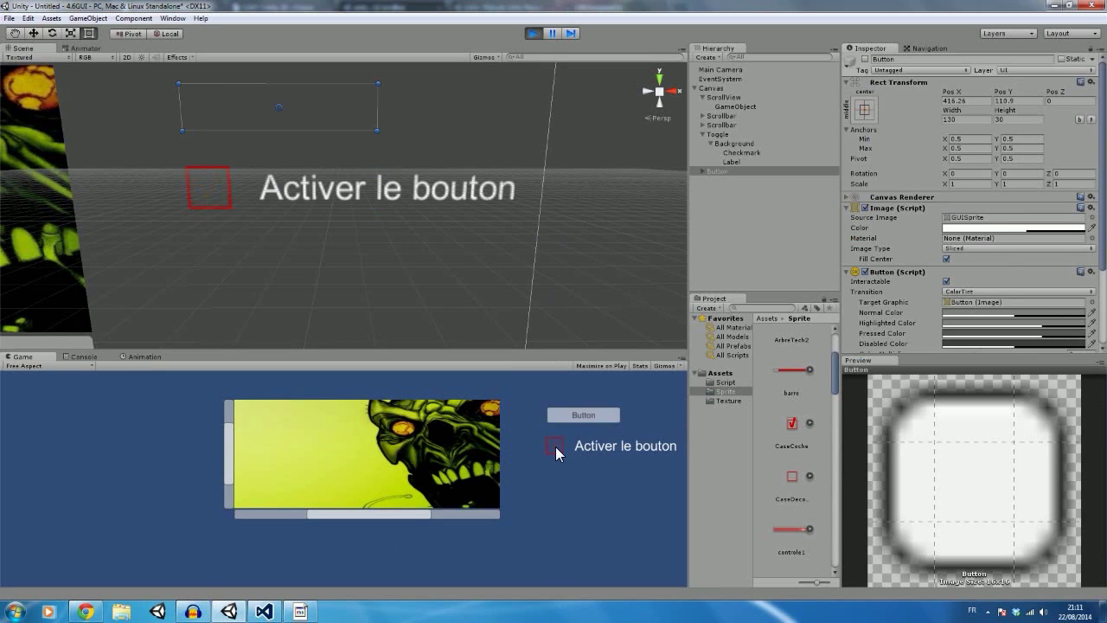
click(555, 448)
click(554, 447)
click(554, 448)
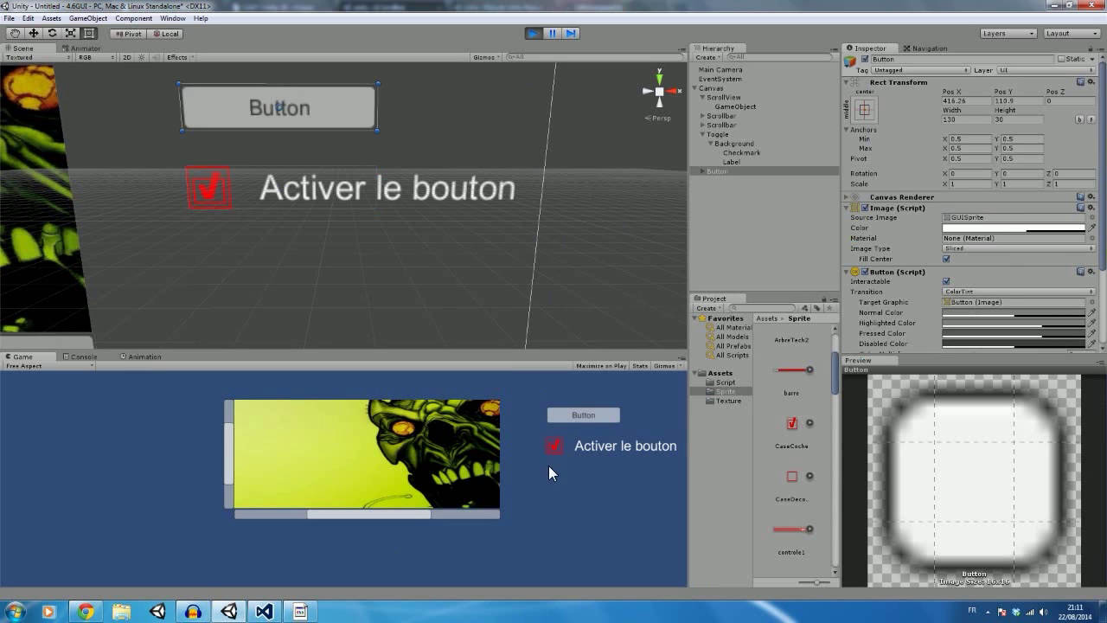
click(554, 446)
click(552, 446)
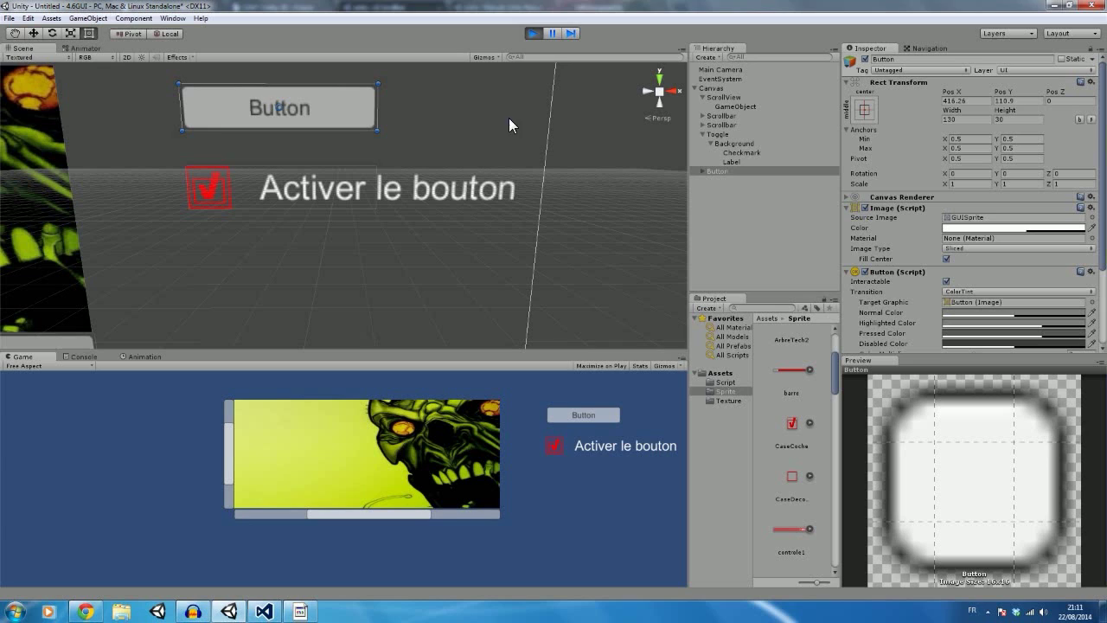
click(530, 31)
scroll(844, 255, down, 3)
scroll(844, 255, down, 1)
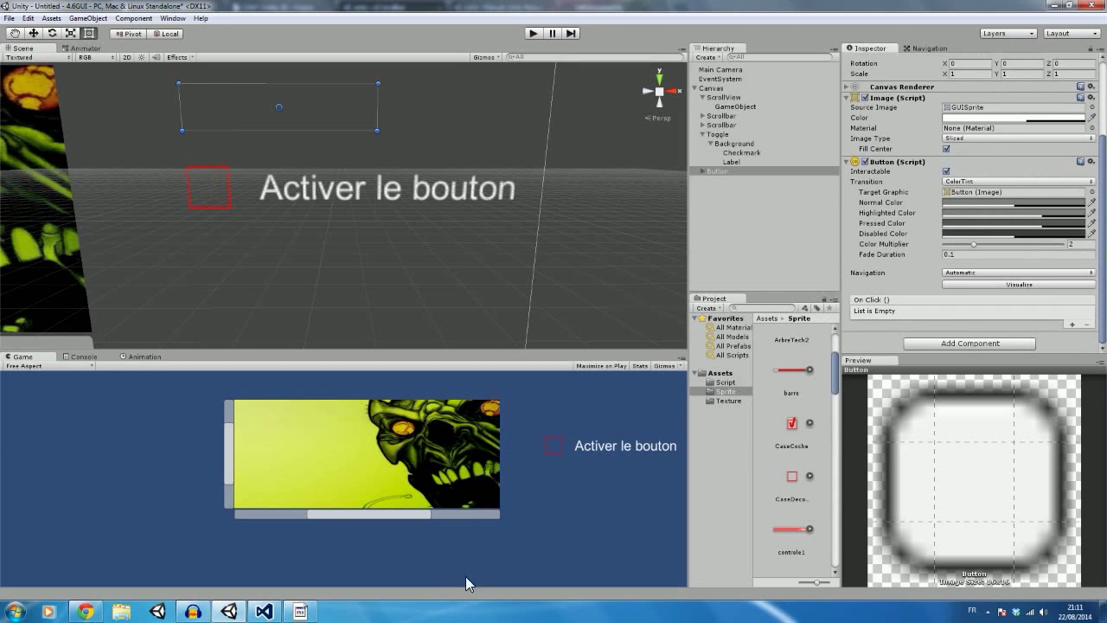
Create a new C# script named Test_CheckBox in the Script folder
click(725, 383)
right_click(780, 488)
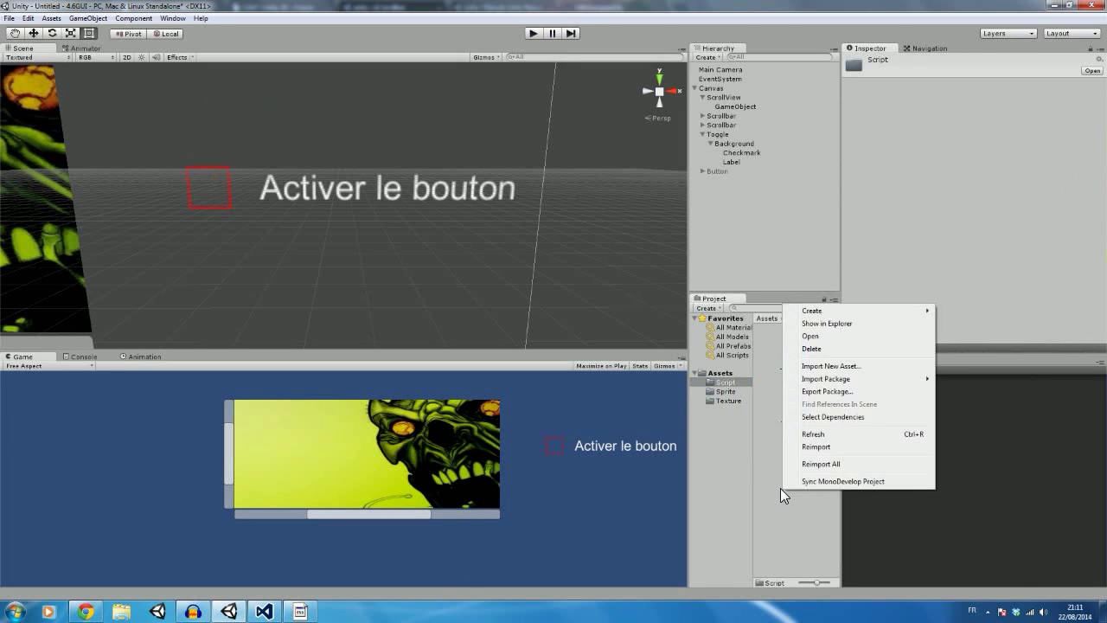
mouse_move(829, 313)
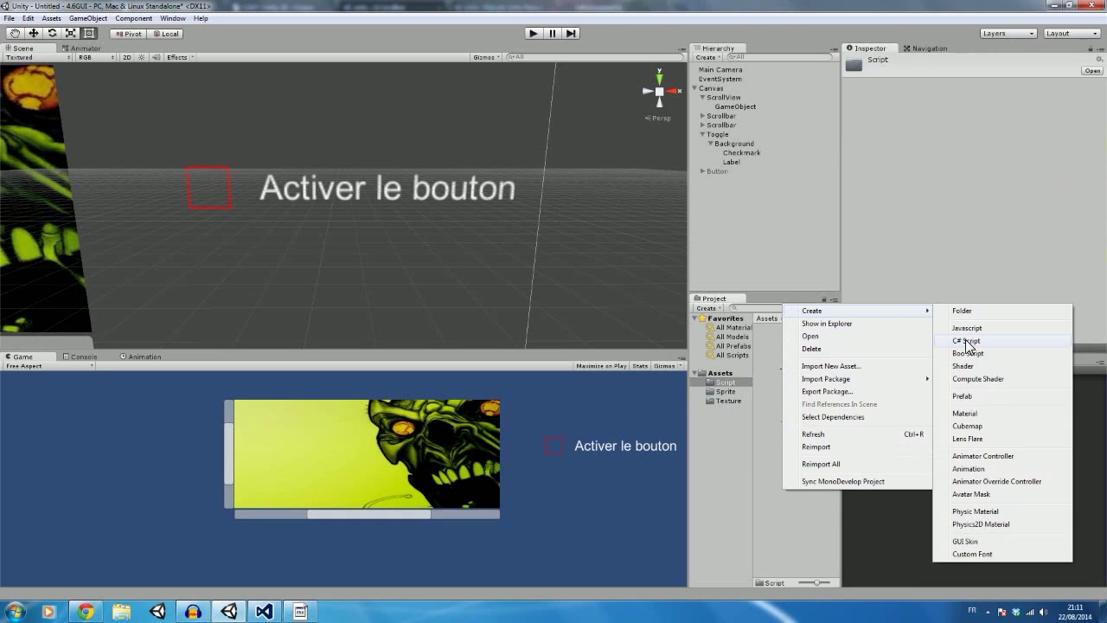
click(967, 342)
text(T)
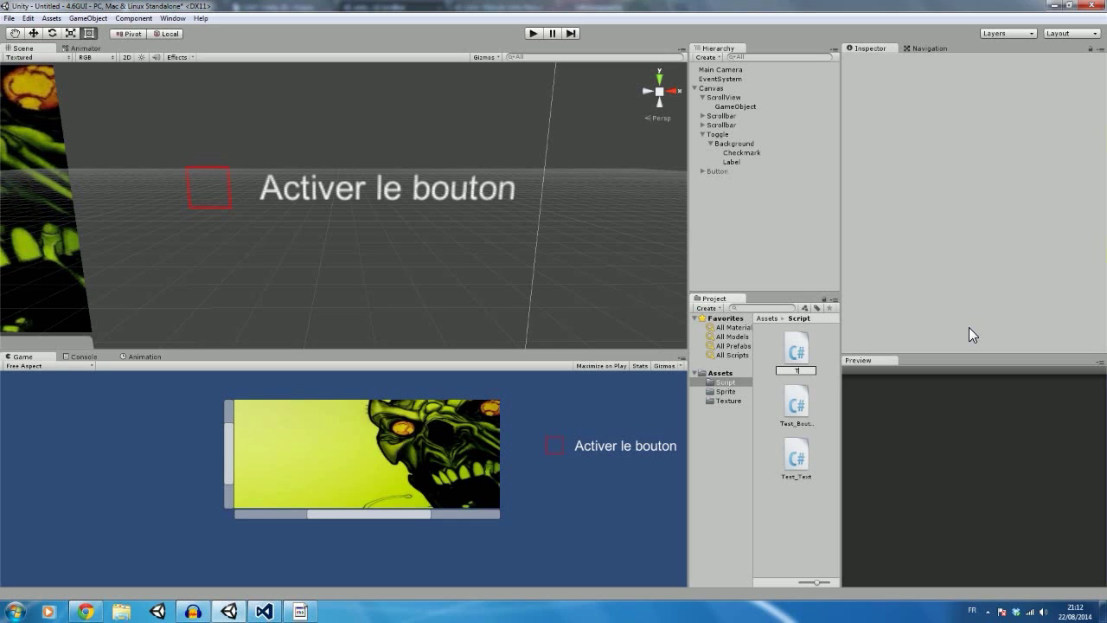
text(est)
text(_)
text(Chec)
text(kBox)
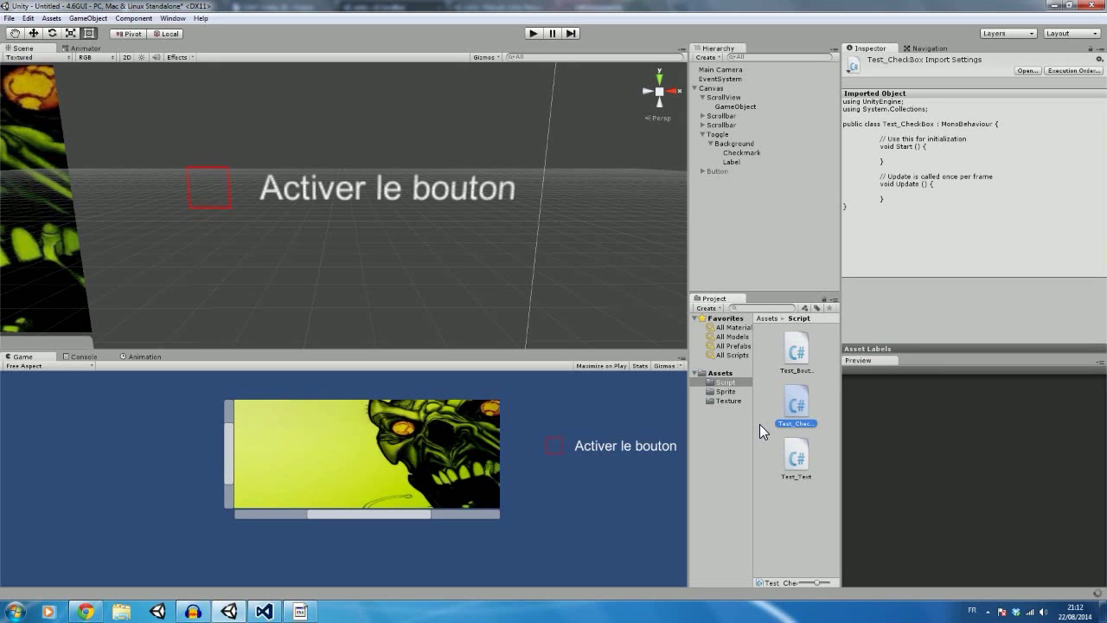
Attach the Test_CheckBox script to the Toggle and bring up Visual Studio
click(717, 170)
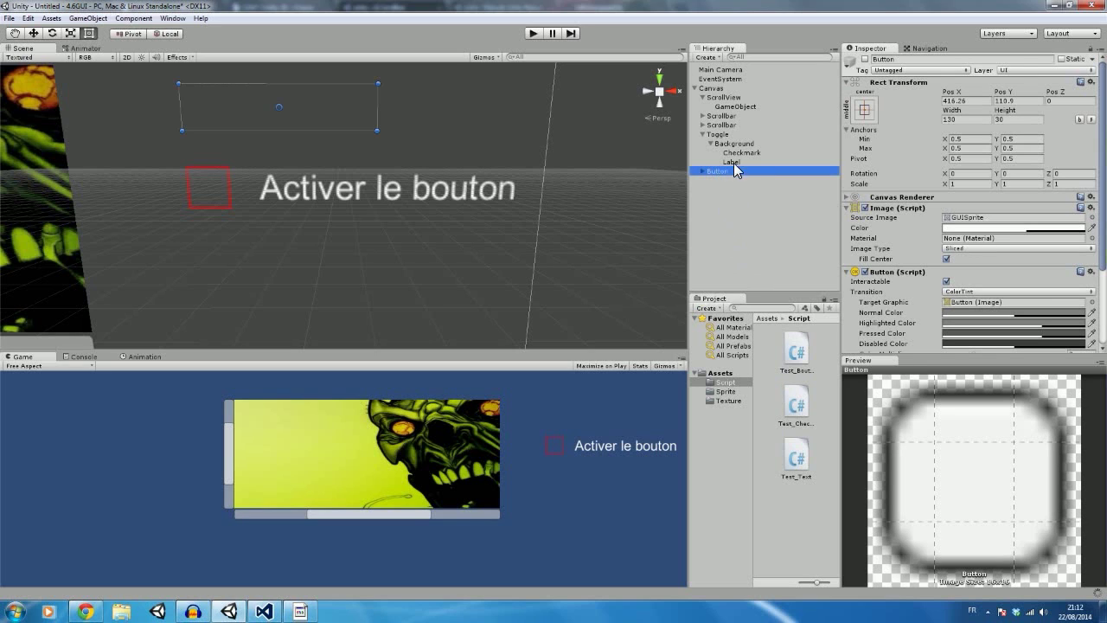
click(724, 135)
scroll(881, 249, down, 3)
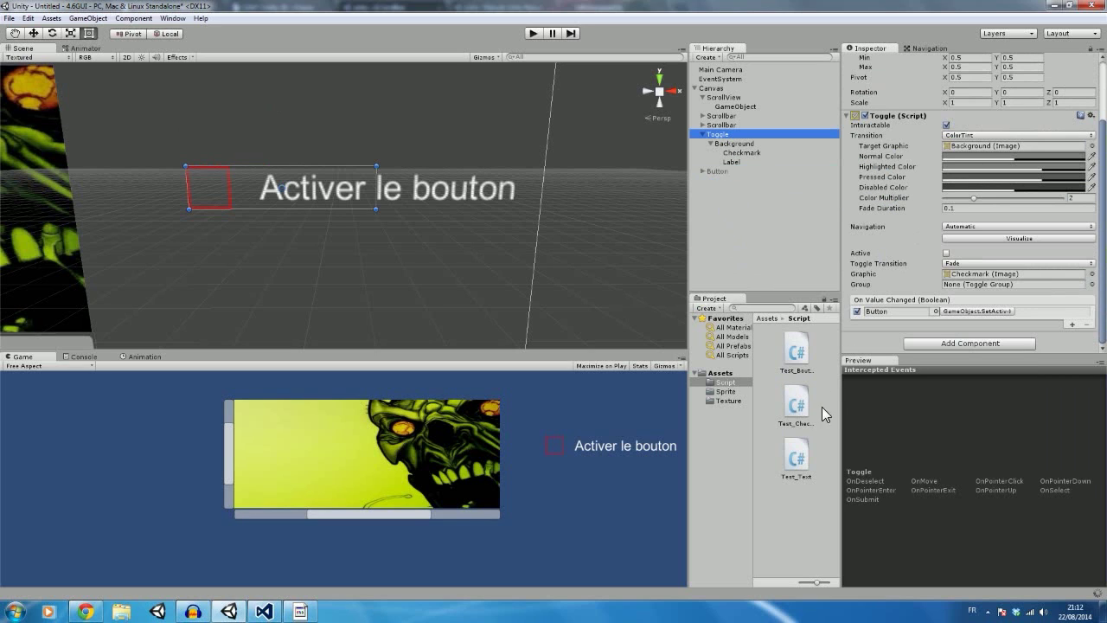
drag(787, 415, 883, 359)
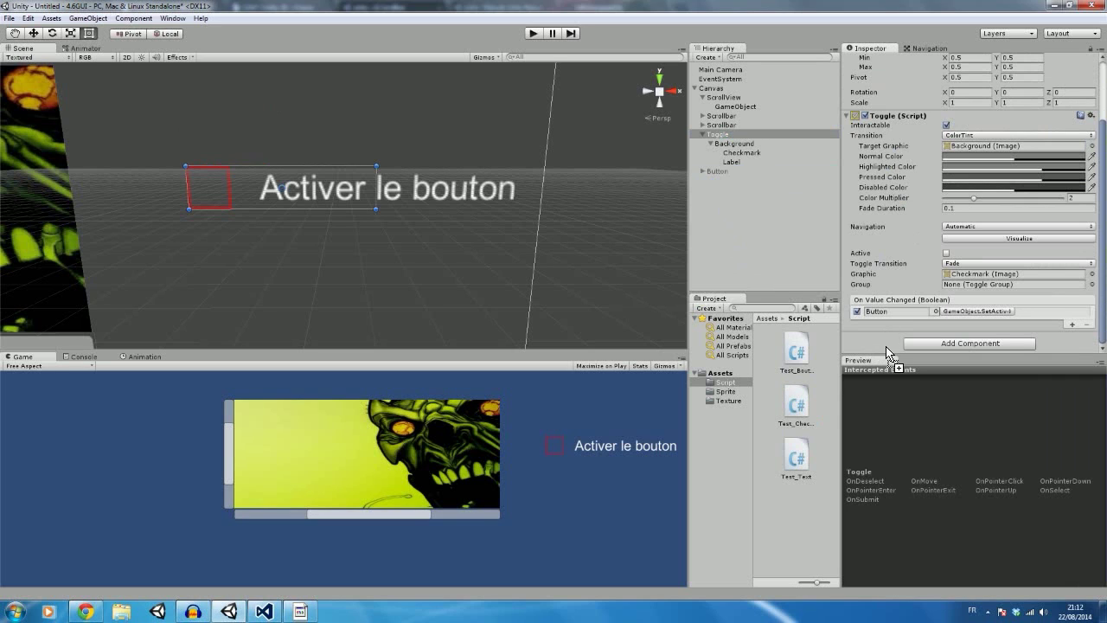
drag(882, 359, 888, 350)
click(264, 612)
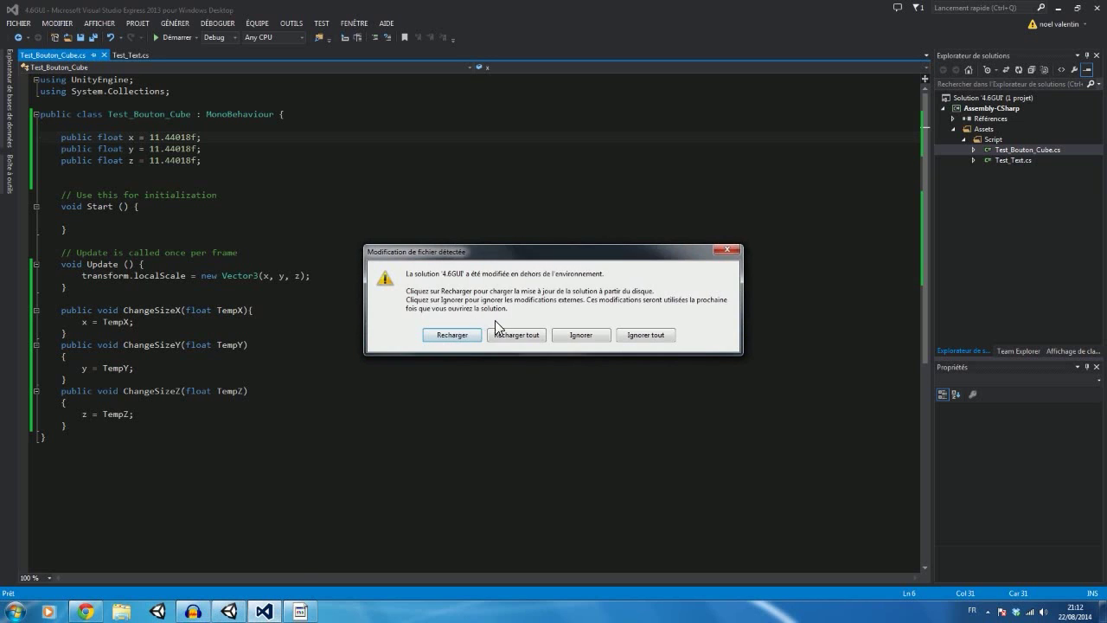
Reload the solution, accept line-ending normalization, and open Test_CheckBox.cs
click(500, 338)
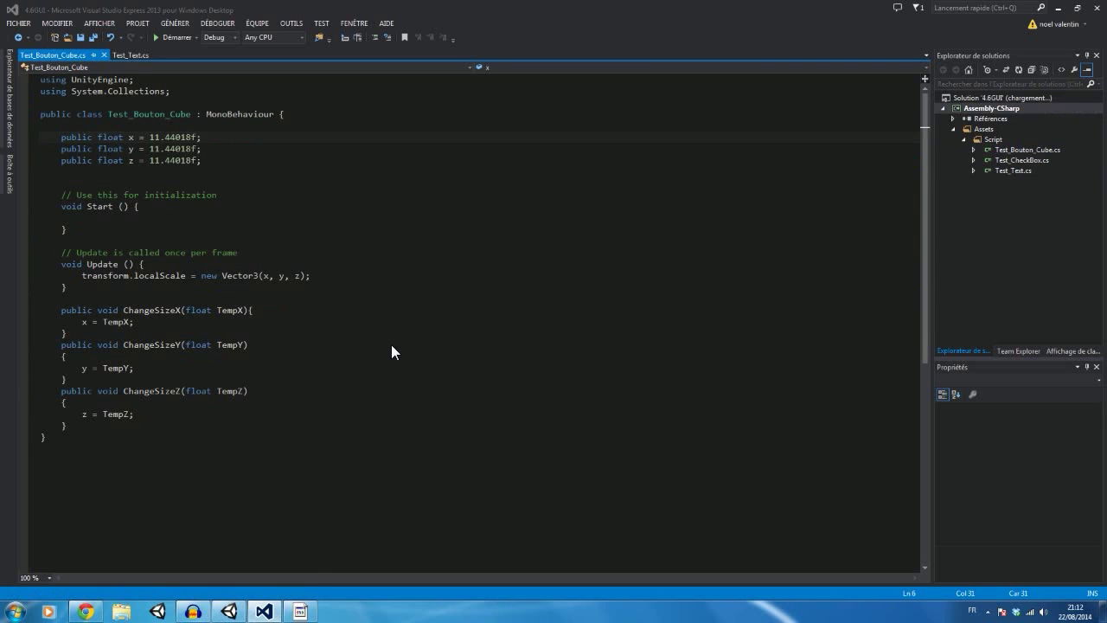
click(586, 339)
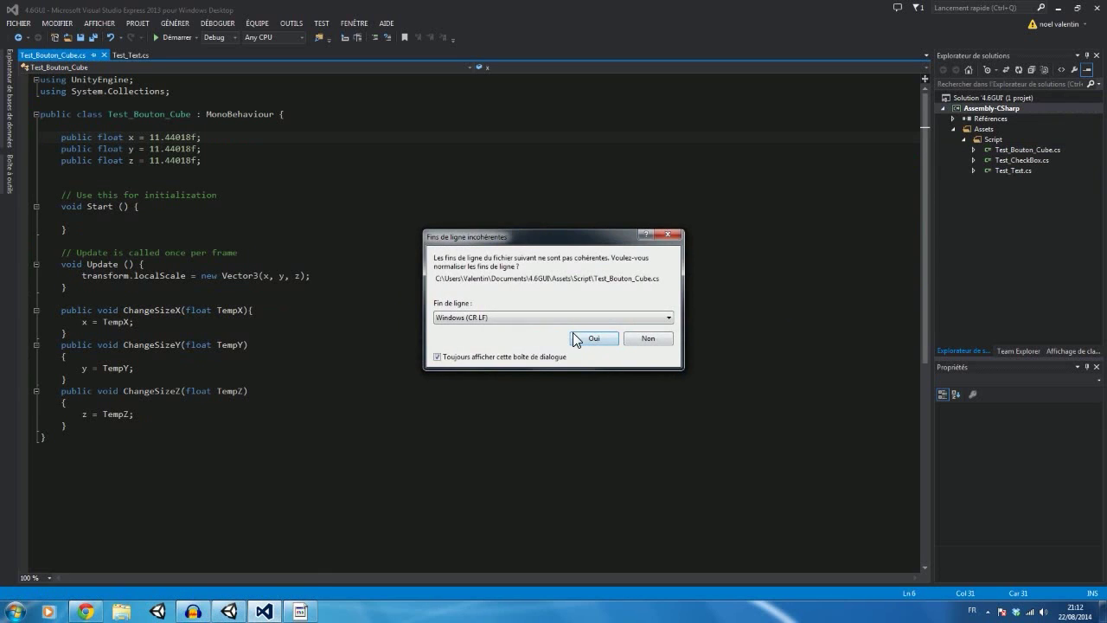
double_click(1020, 161)
click(177, 137)
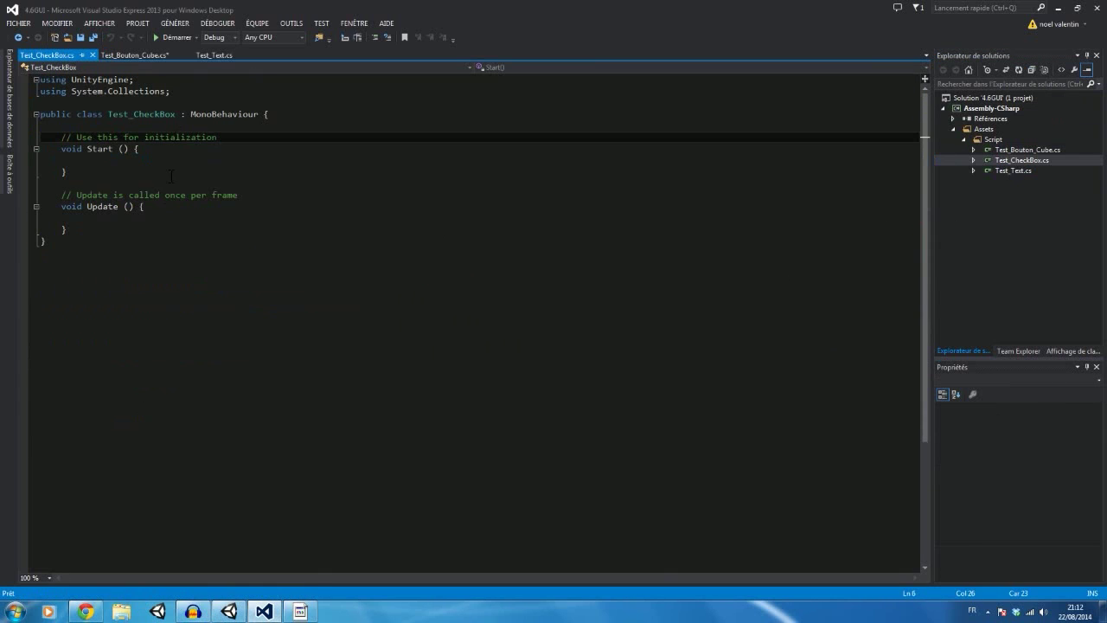
Add a new line in the class body and begin a field declaration with 'To'
drag(182, 136, 183, 120)
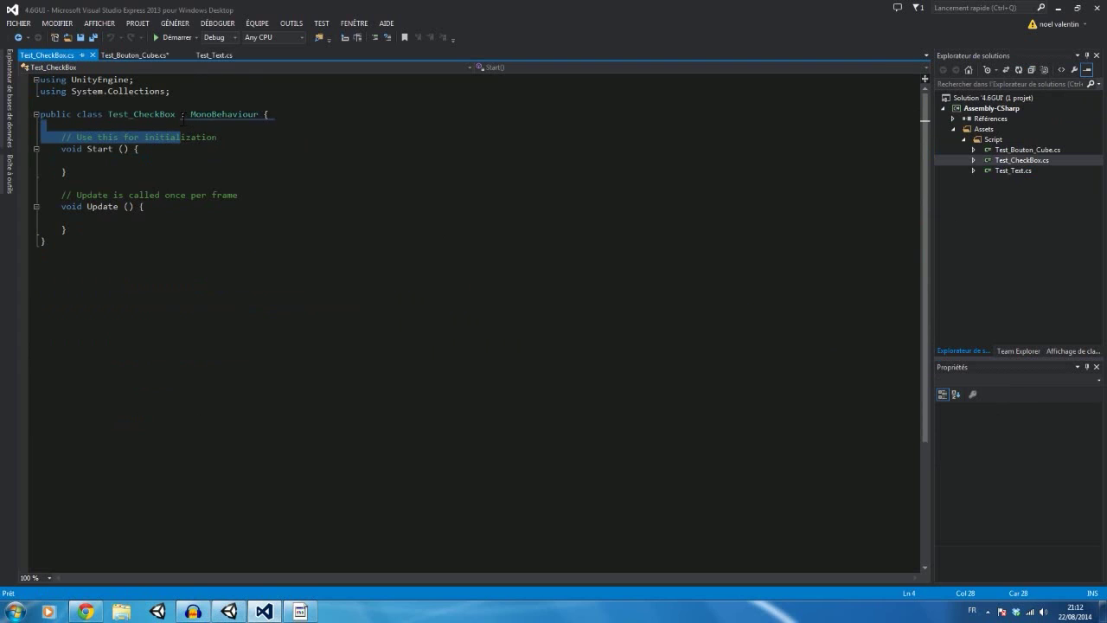
click(176, 125)
key(Return)
key(Return)
key(Up)
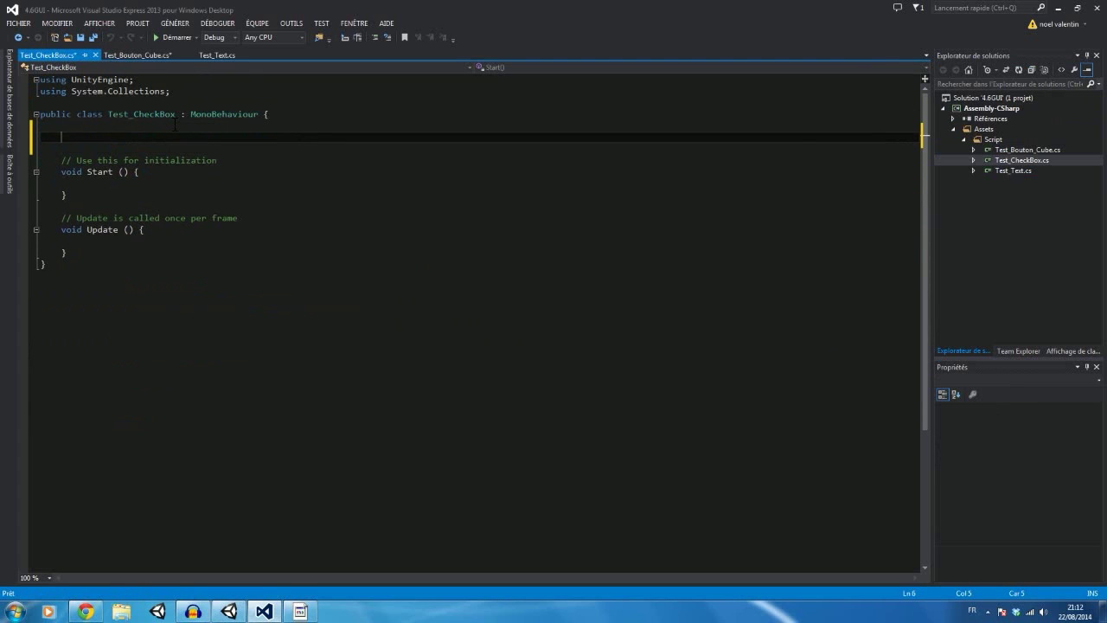
text(To)
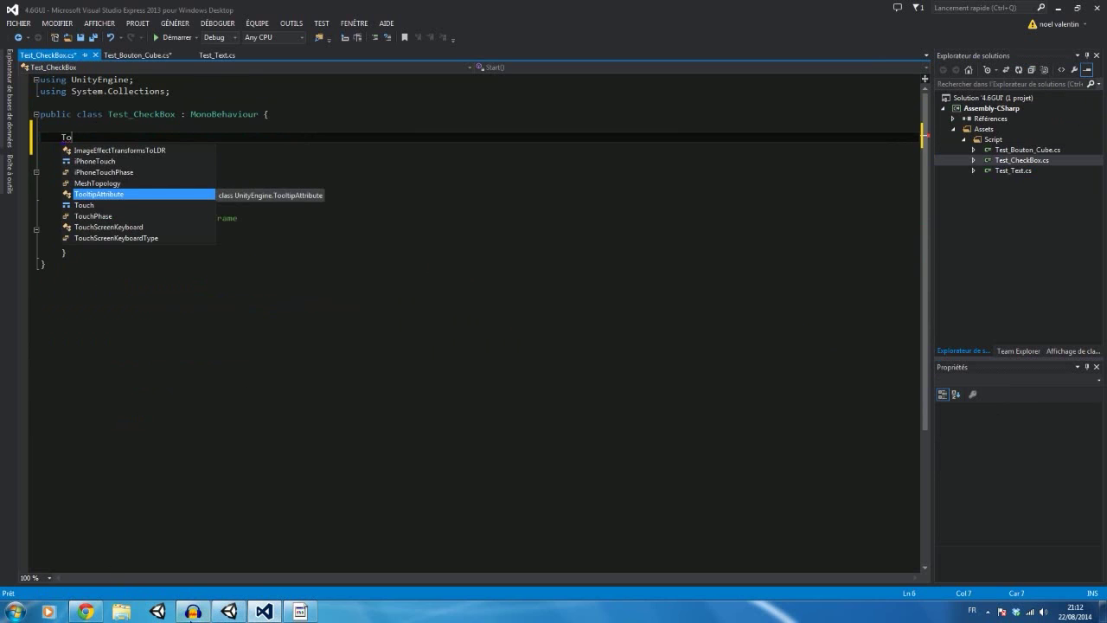
click(228, 612)
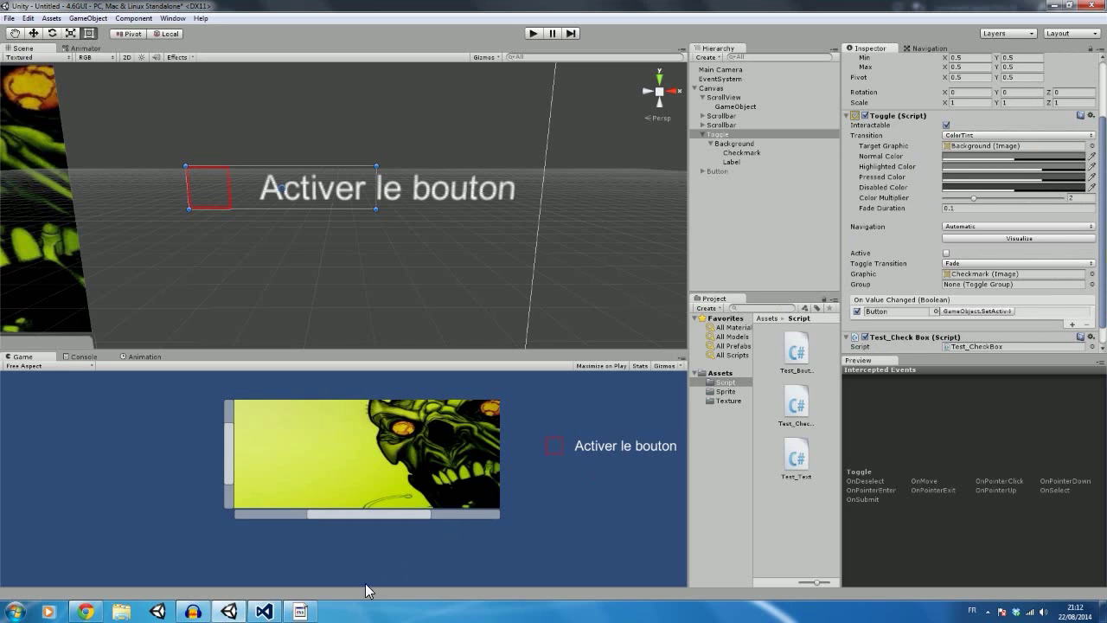
click(264, 611)
Add a 'using UnityEngine.UI' import line below System.Collections
click(191, 90)
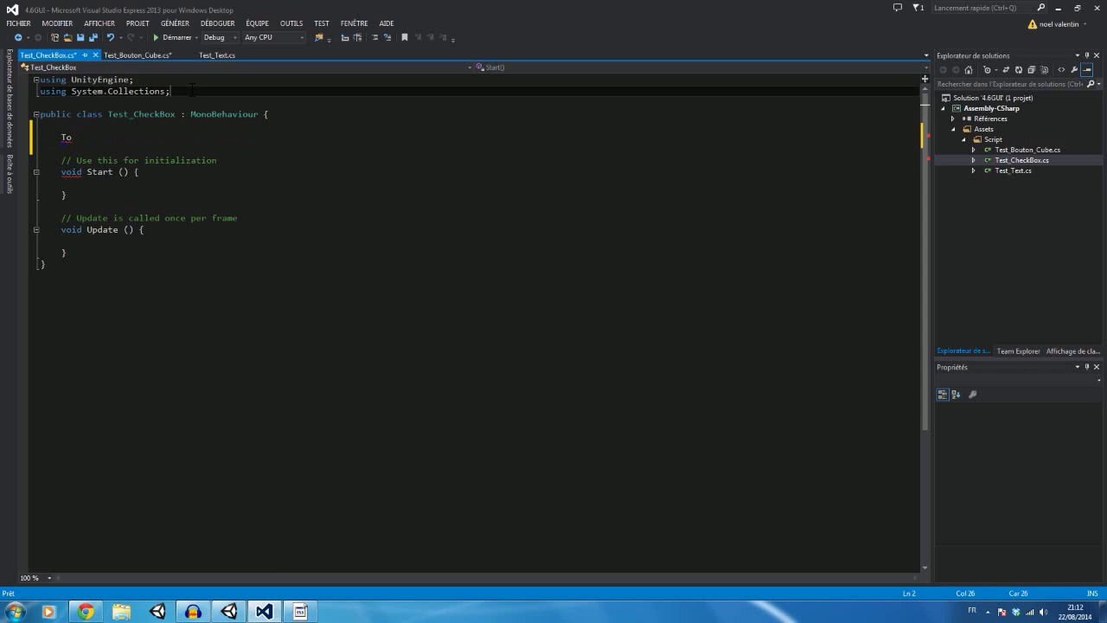
key(Return)
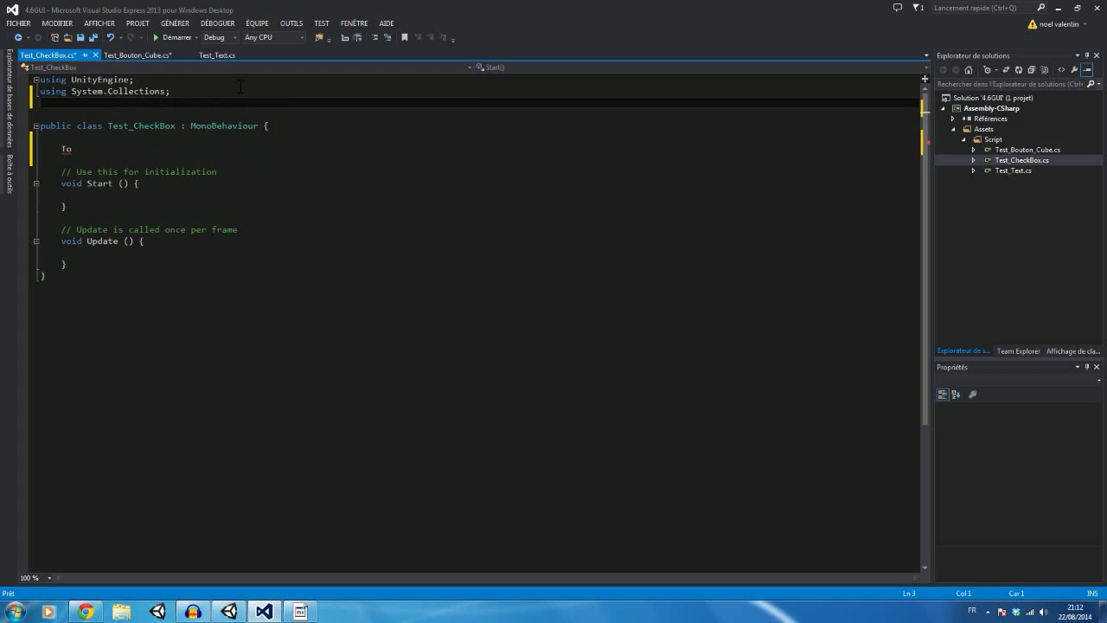
text(using )
text(UnityE)
key(Tab)
text(.)
key(Down)
key(Down)
key(Down)
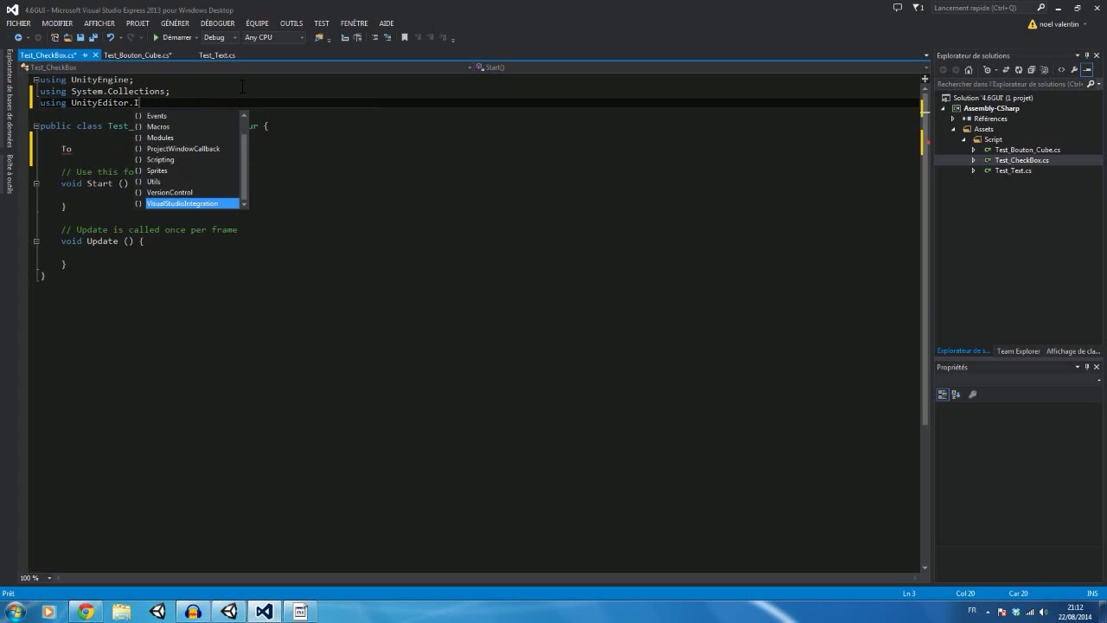
key(Up)
key(Up)
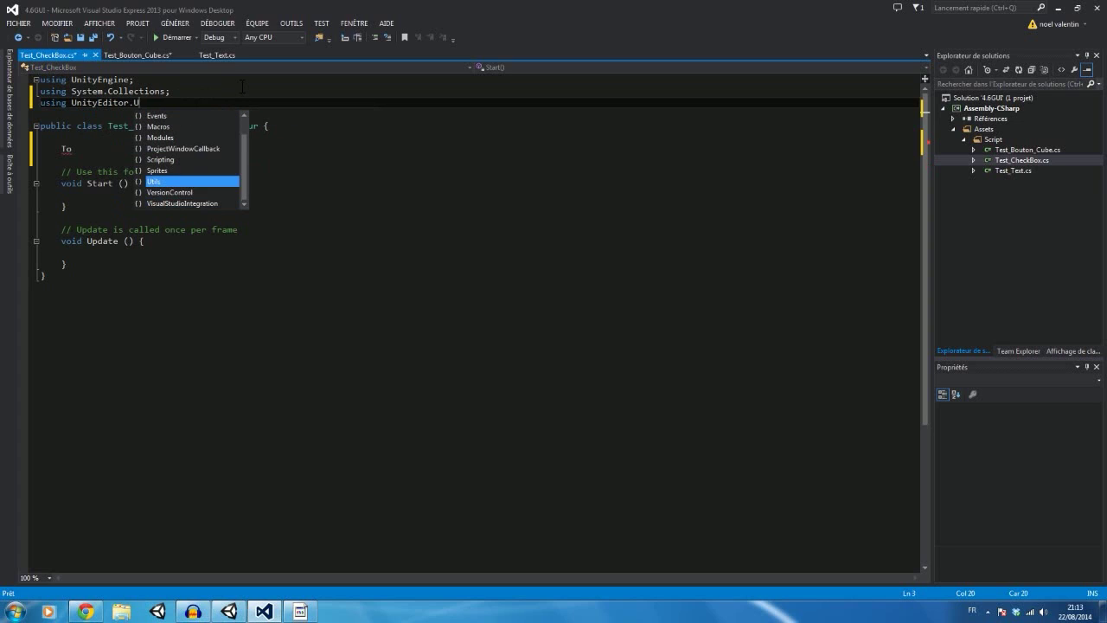
key(BackSpace)
key(BackSpace)
key(BackSpace)
key(BackSpace)
key(BackSpace)
key(BackSpace)
key(BackSpace)
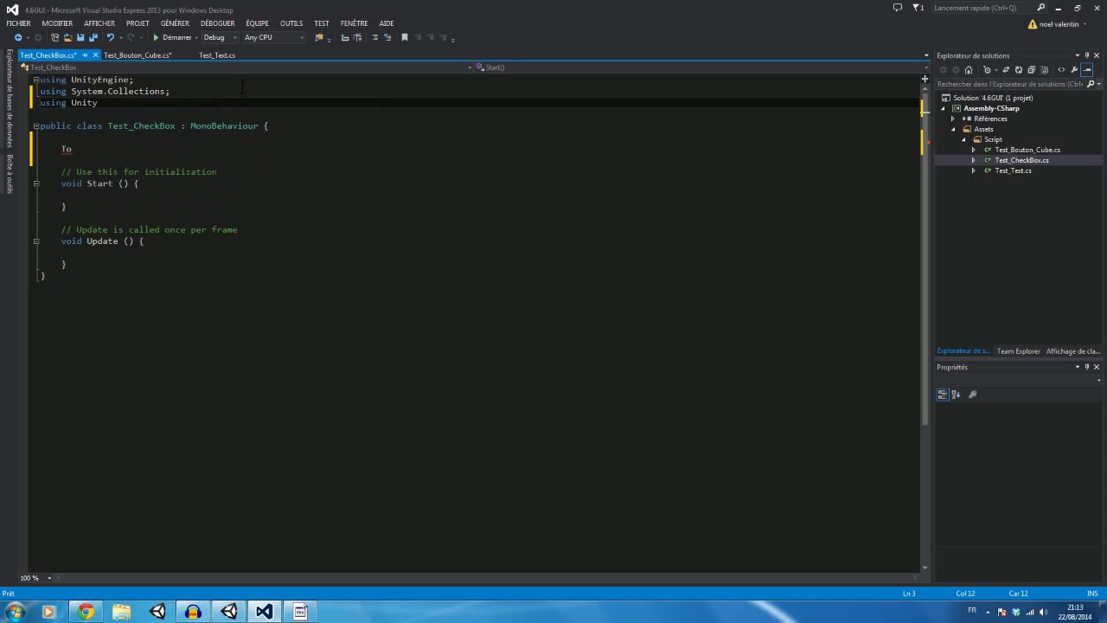
text(.UI)
key(BackSpace)
key(BackSpace)
key(BackSpace)
key(BackSpace)
key(BackSpace)
key(BackSpace)
Finish the field declaration 'Toggle check;' and call up fixes for the unresolved Toggle type
click(147, 141)
text(g)
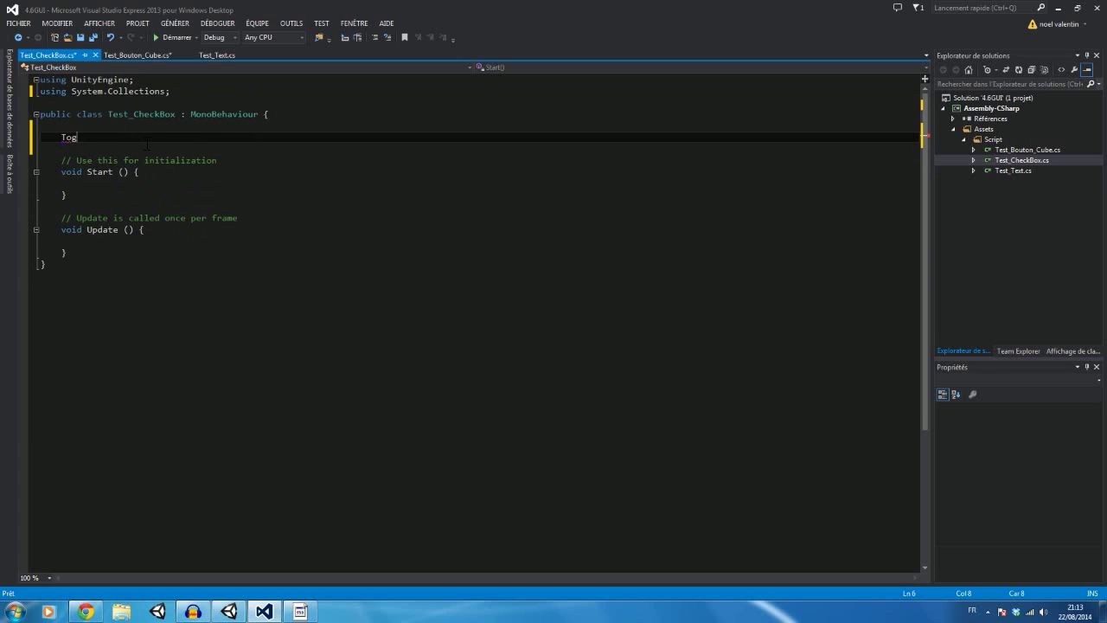
text(gle)
text(check)
text(;)
right_click(72, 140)
mouse_move(93, 150)
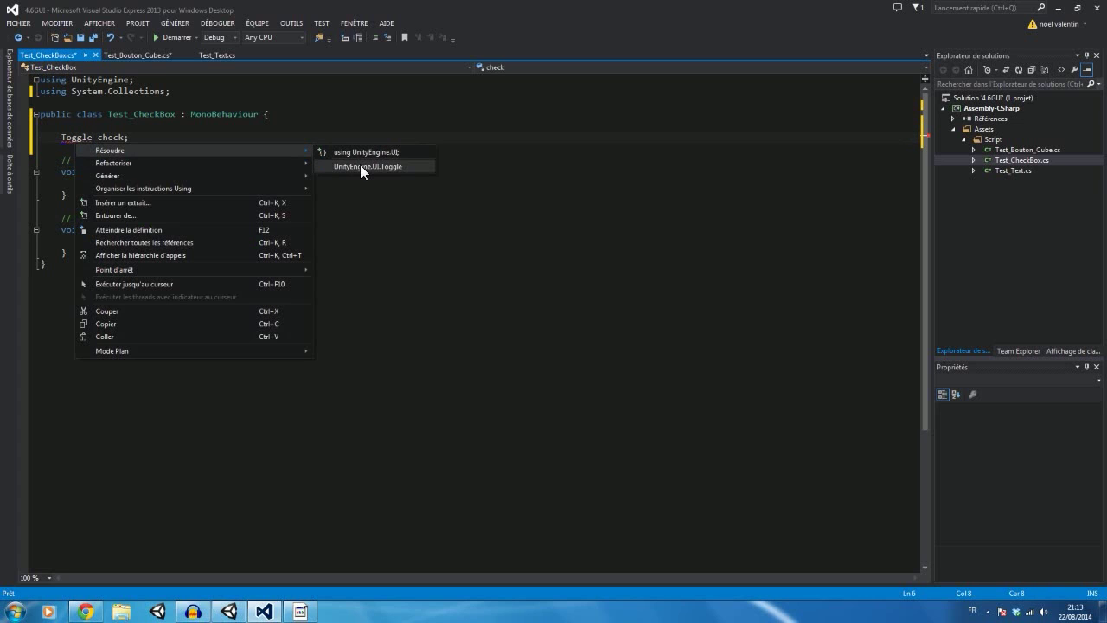
Resolve Toggle with UnityEngine.UI and assign check = GetComponent<Toggle>(); in Start
click(401, 154)
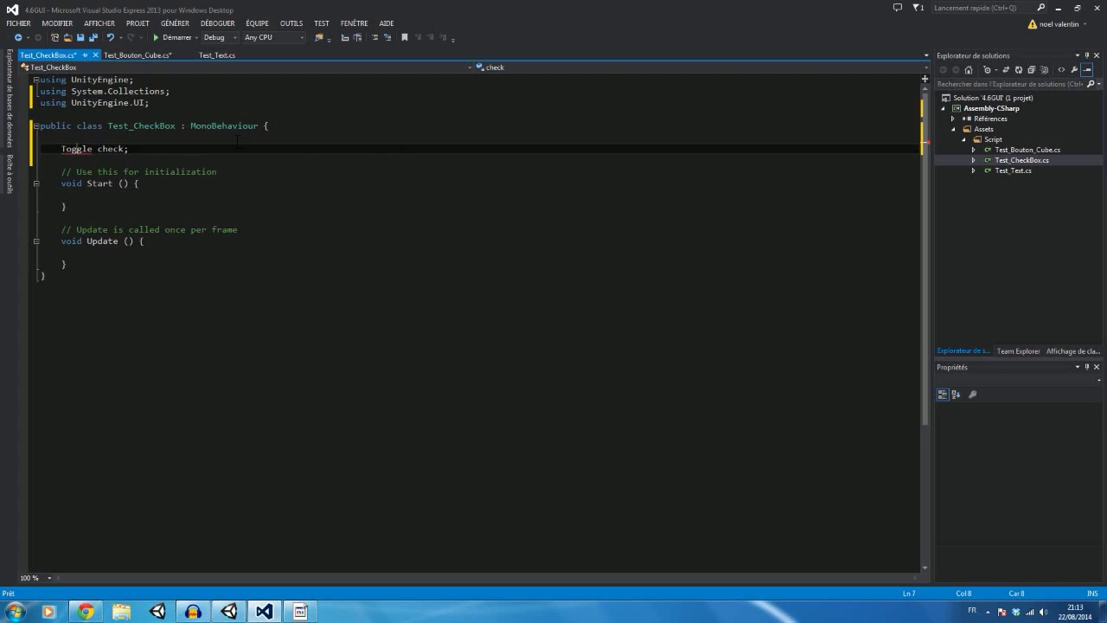
click(142, 194)
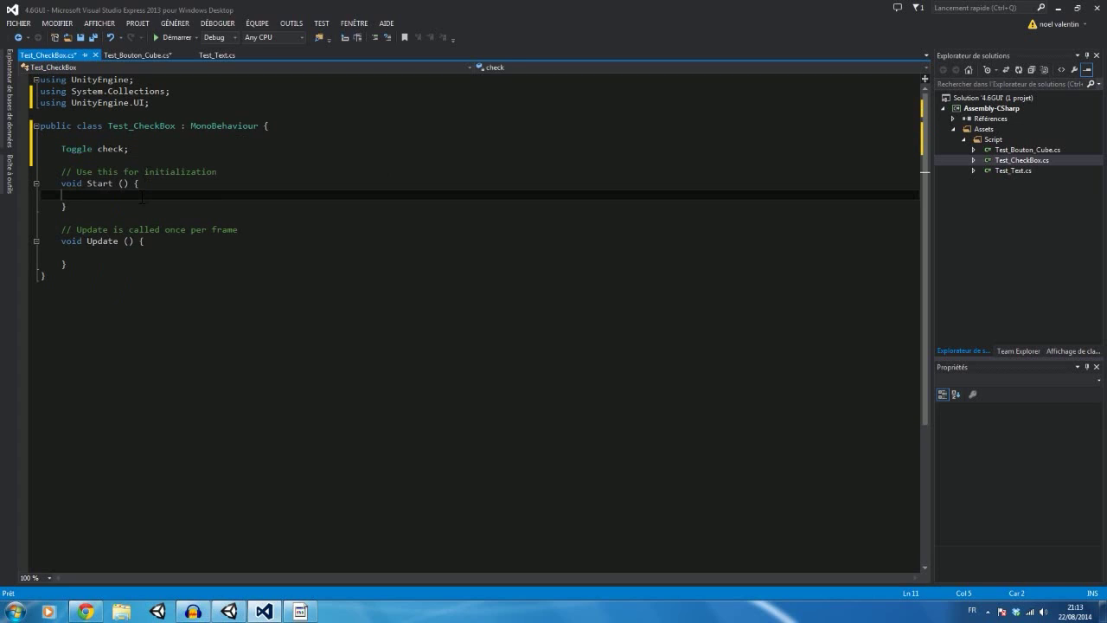
text(c)
text(heck )
text(Get)
key(Tab)
text(<Too)
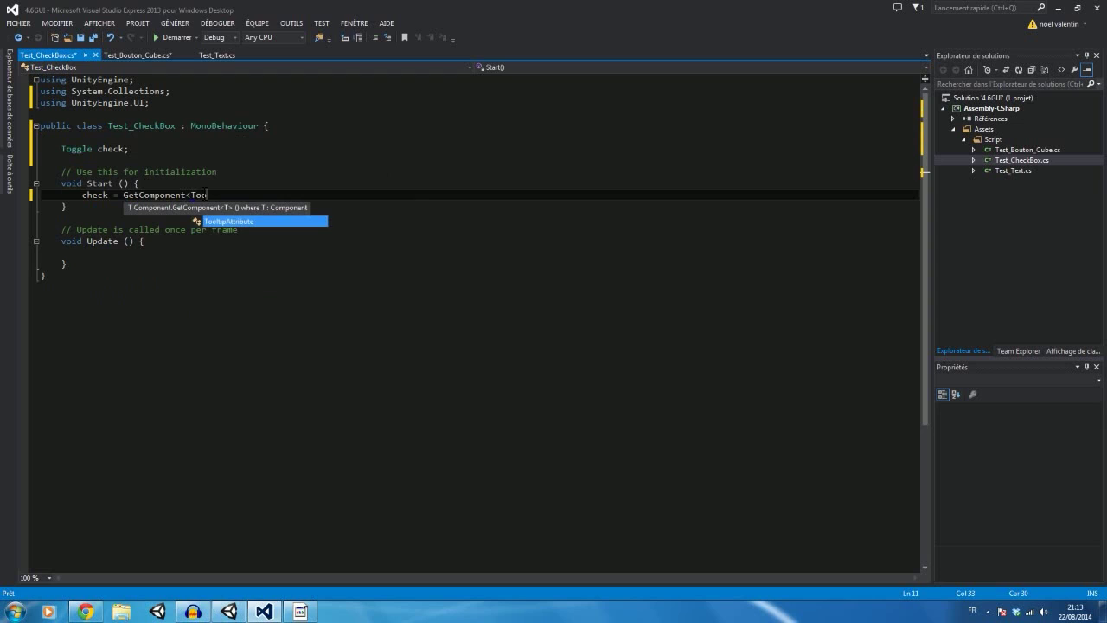
key(BackSpace)
text(g)
key(Tab)
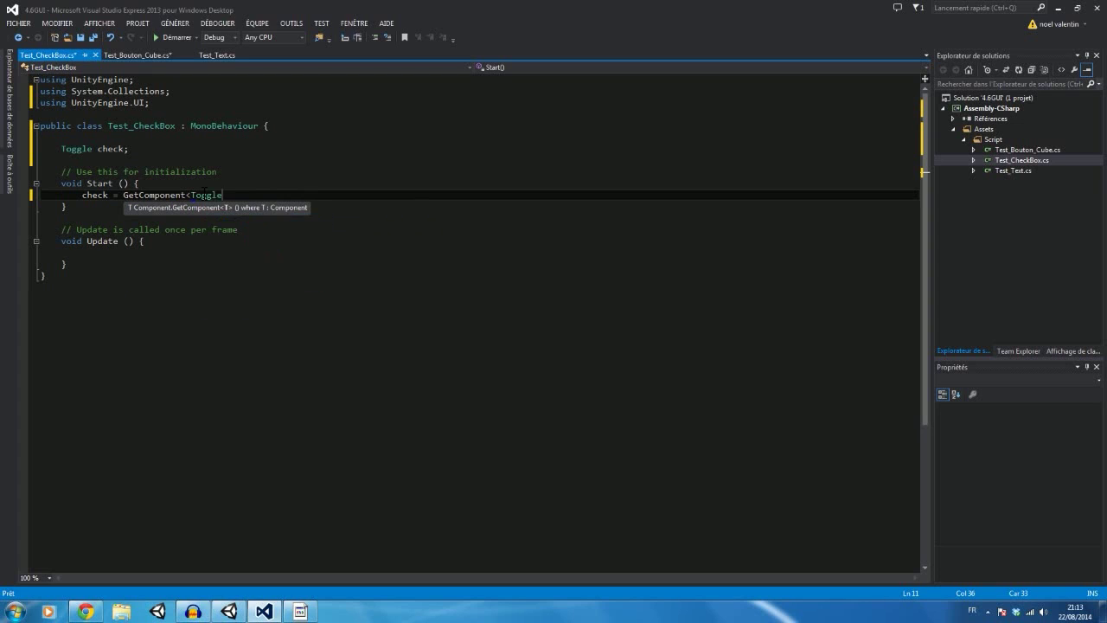
text(>()
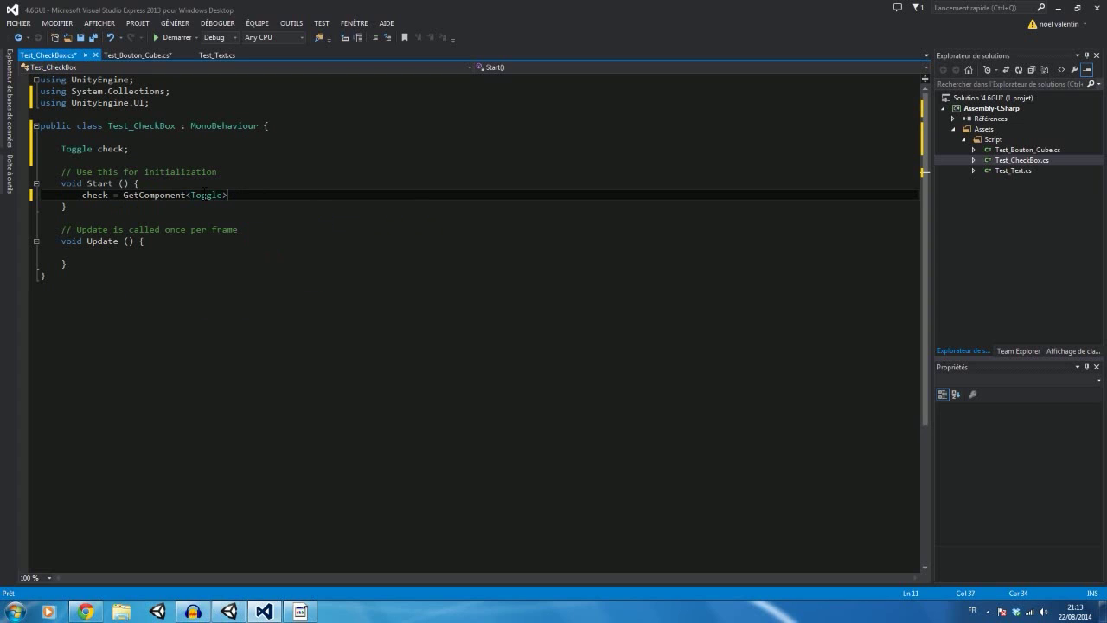
text(;)
click(249, 244)
click(221, 250)
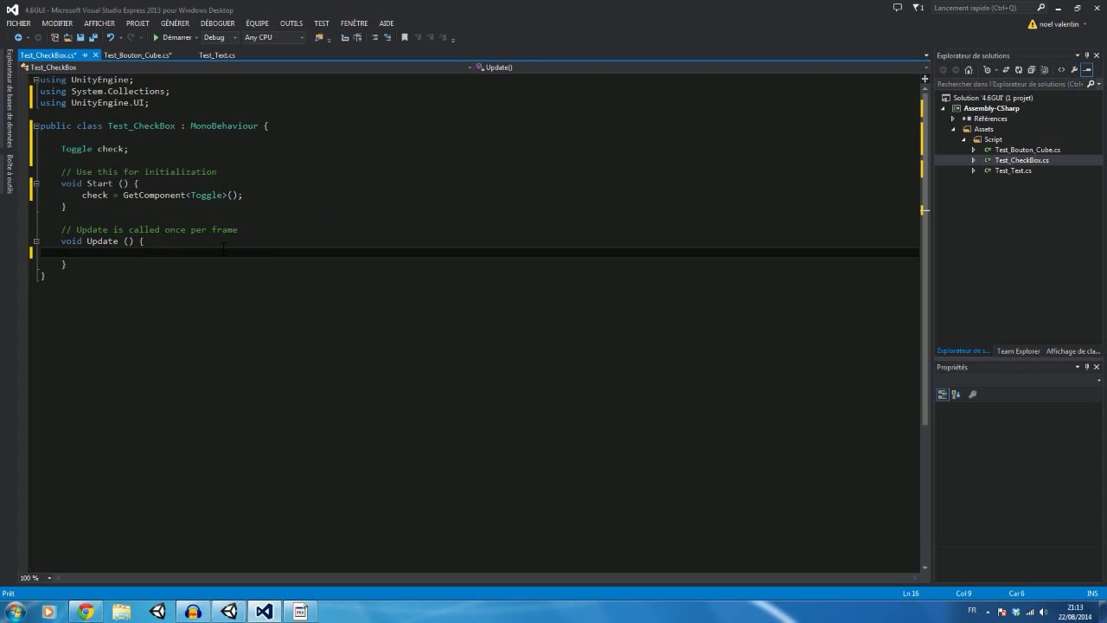
Start a Debug.Log(check. line in Update and scroll the member suggestions for a property
text(Debug.)
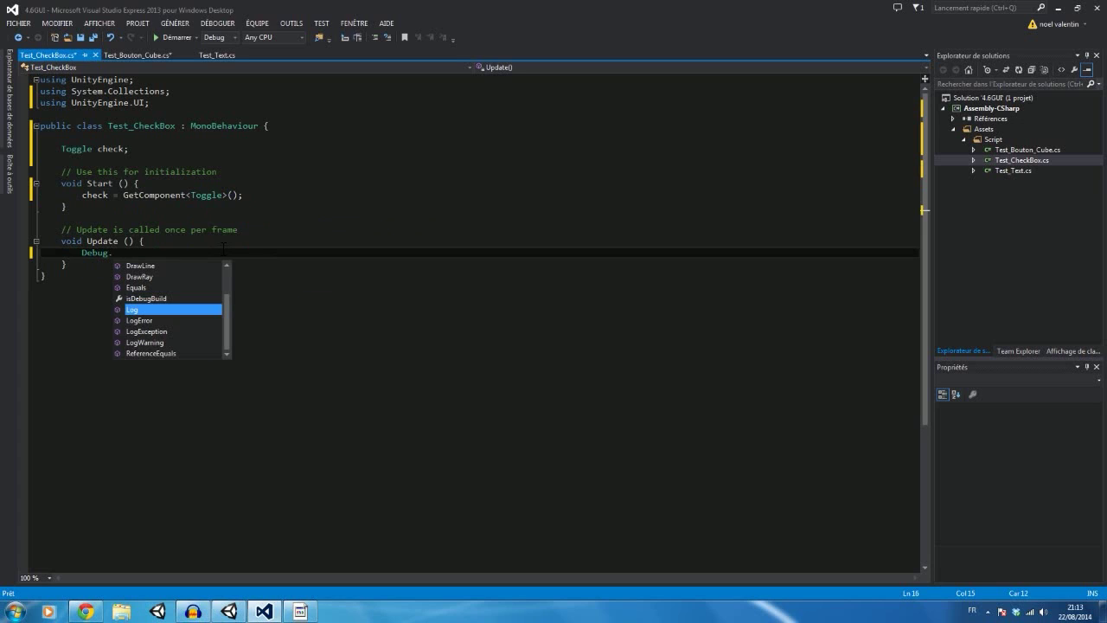
text(Log()
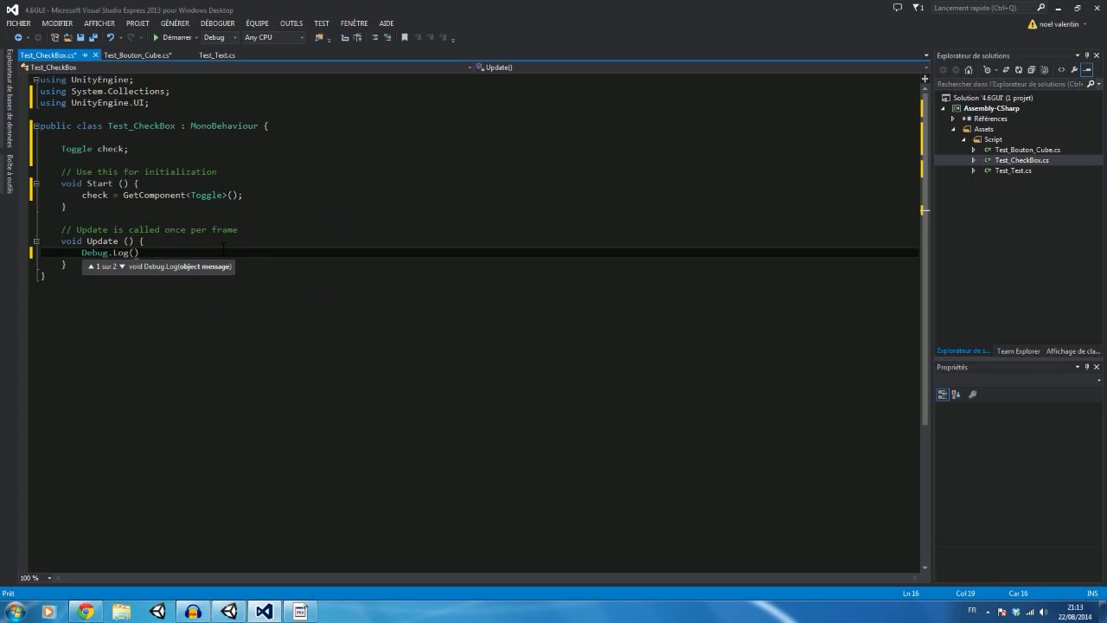
text(check)
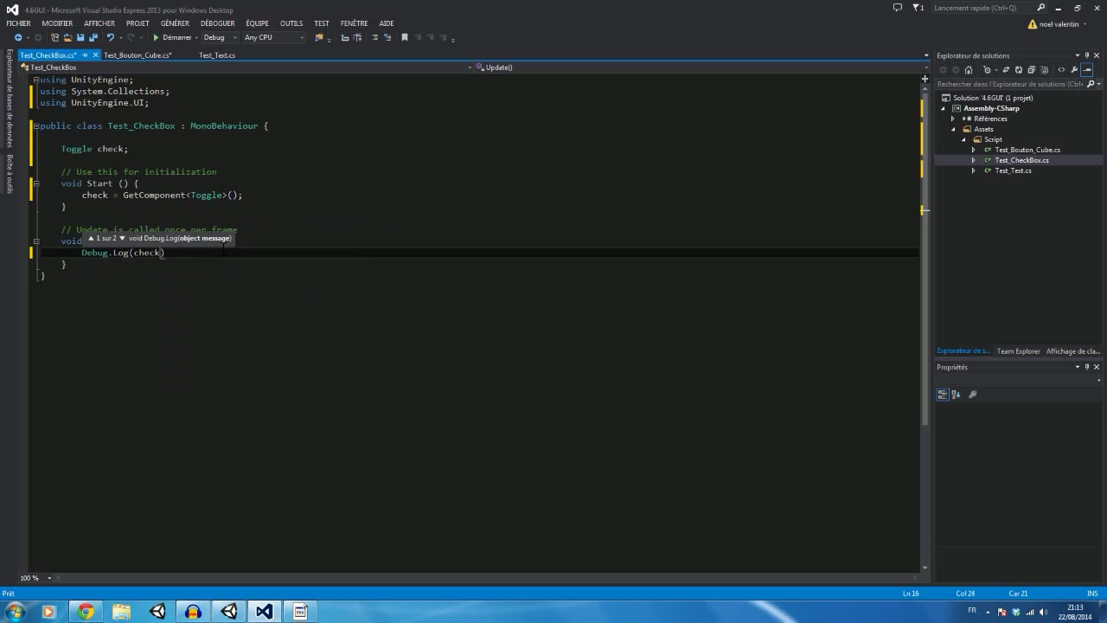
text(.v)
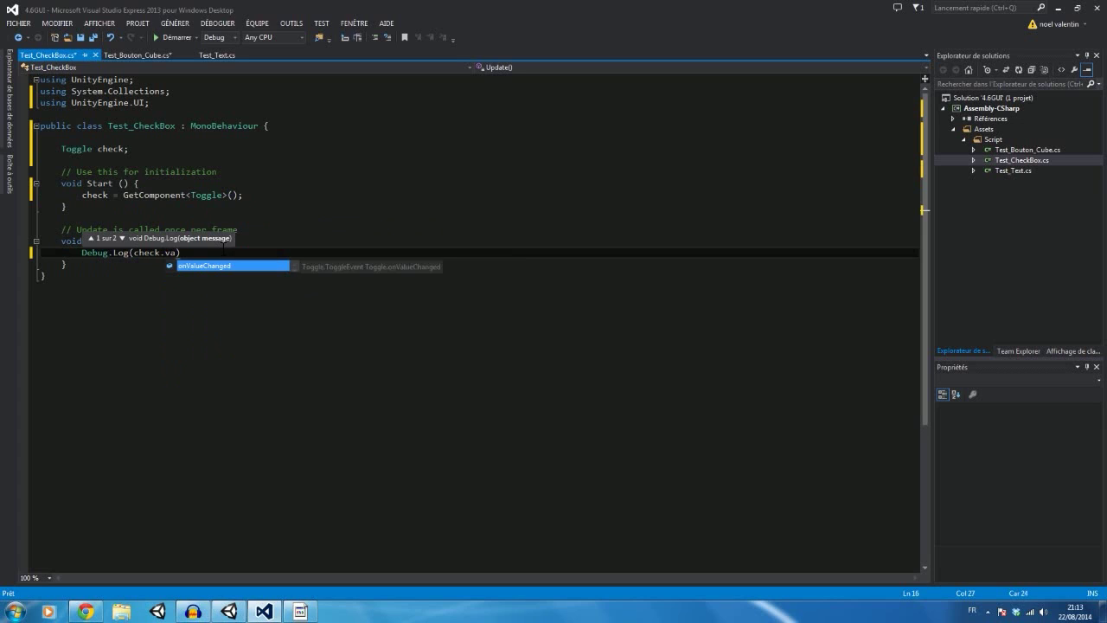
key(BackSpace)
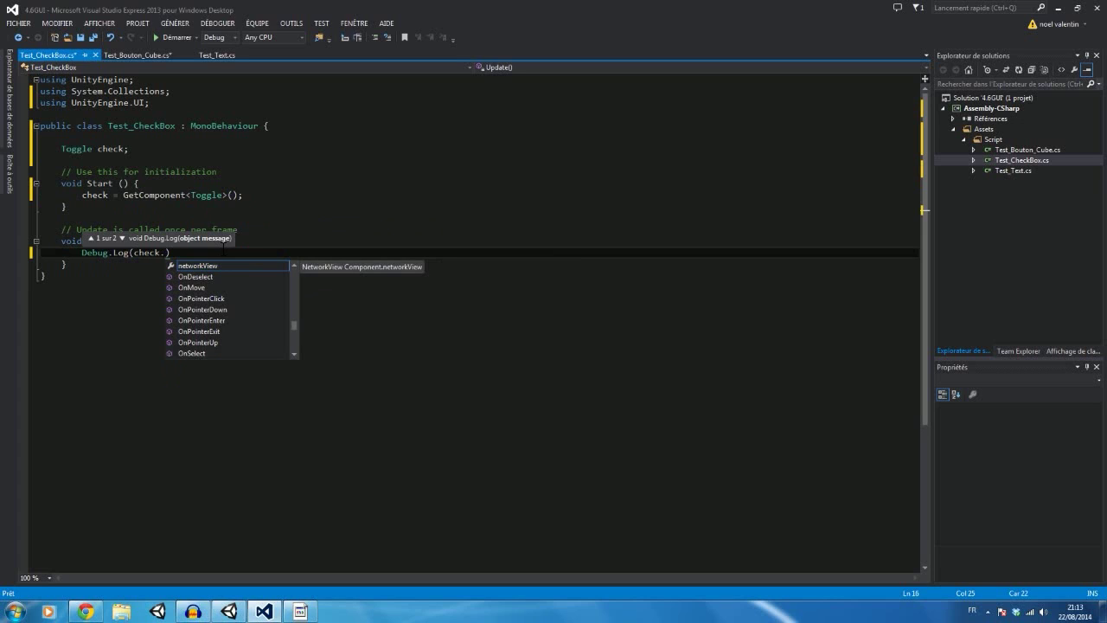
text(st)
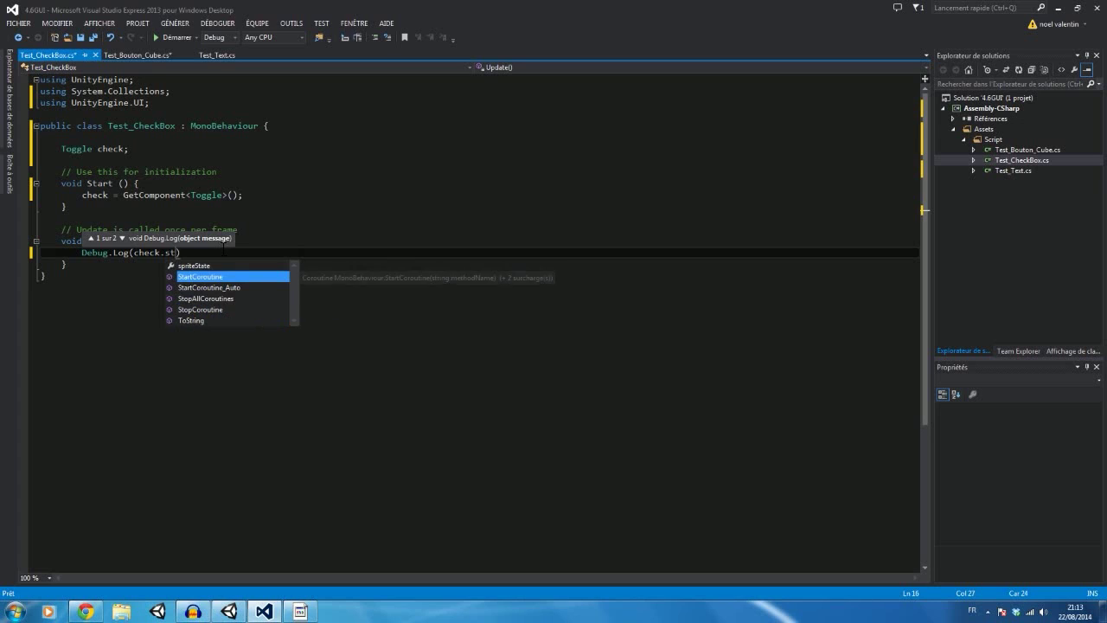
key(BackSpace)
key(BackSpace)
key(BackSpace)
text(.)
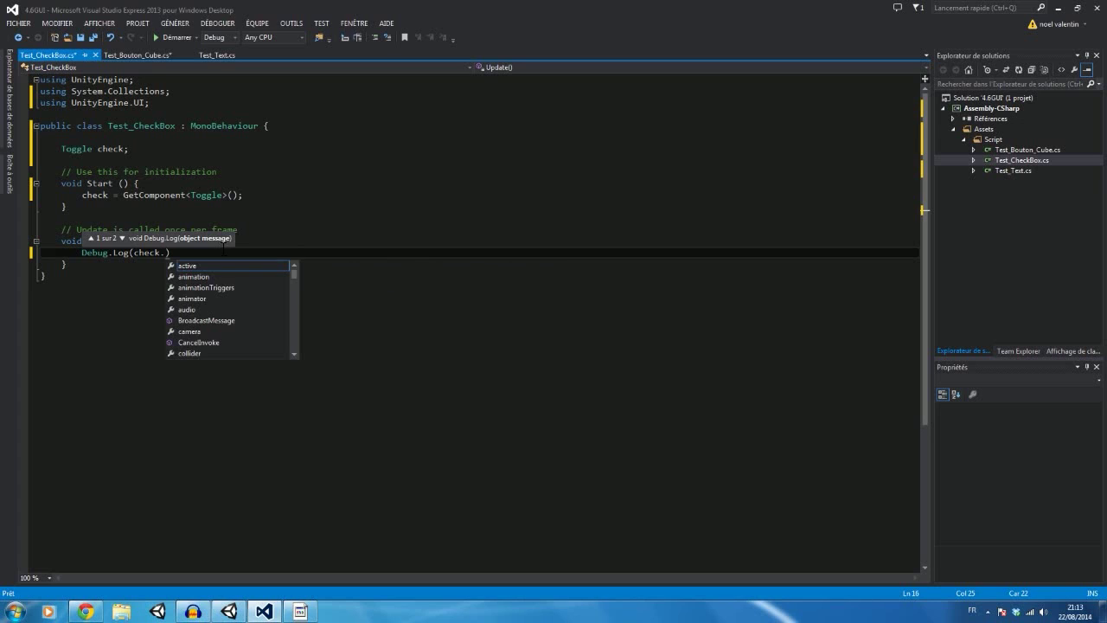
scroll(270, 317, down, 2)
scroll(270, 317, down, 2)
scroll(270, 319, down, 1)
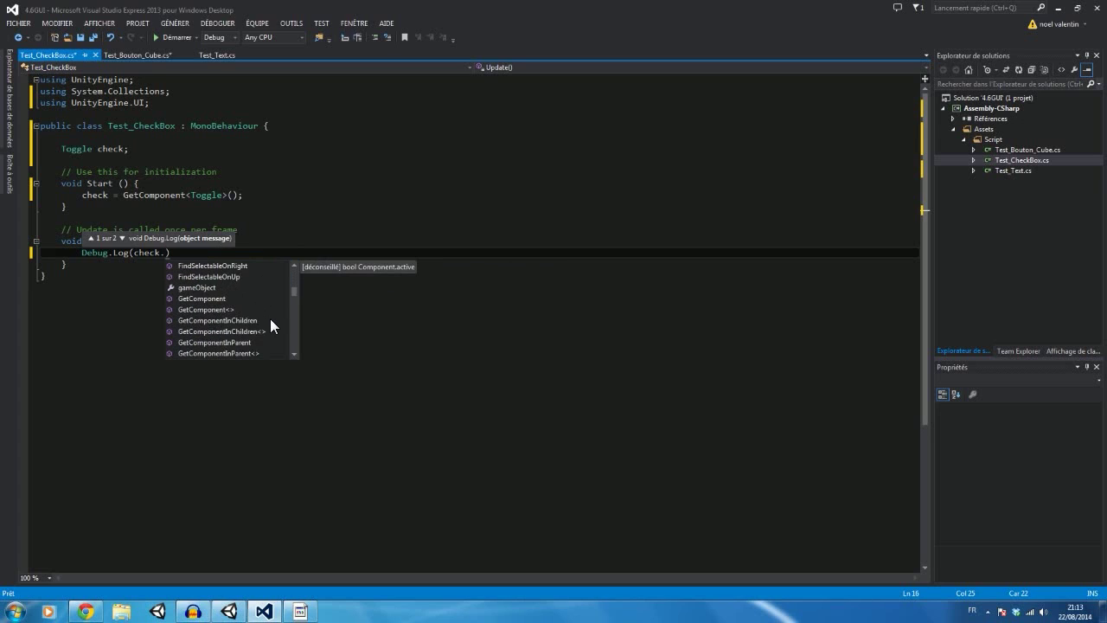
scroll(270, 318, down, 1)
scroll(269, 319, down, 1)
scroll(270, 318, down, 1)
scroll(270, 318, down, 1)
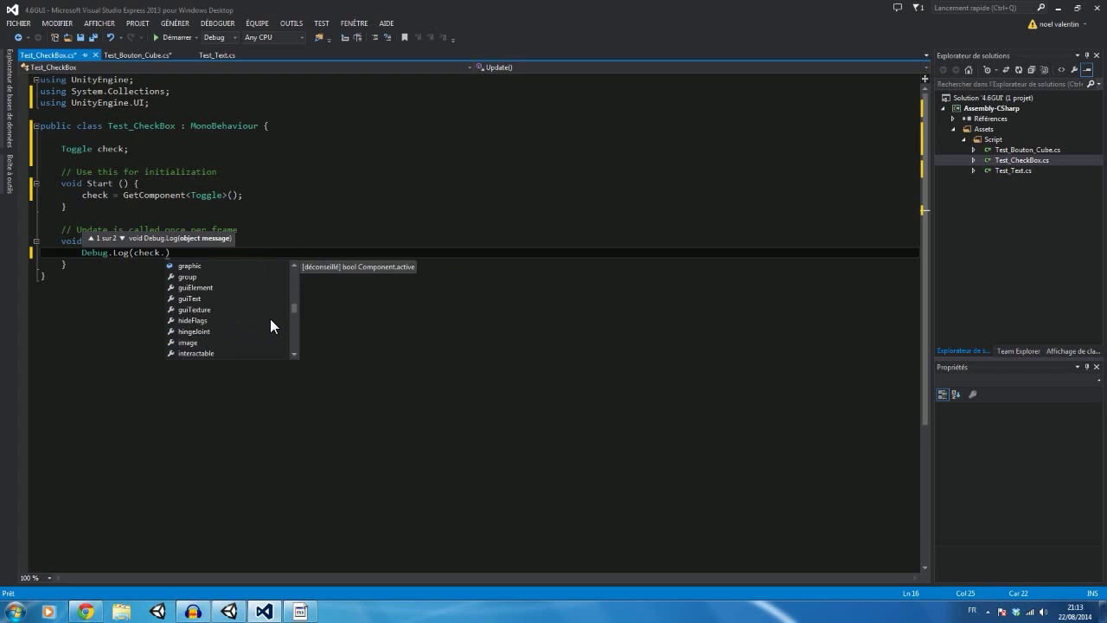
scroll(270, 318, down, 1)
scroll(270, 318, down, 1)
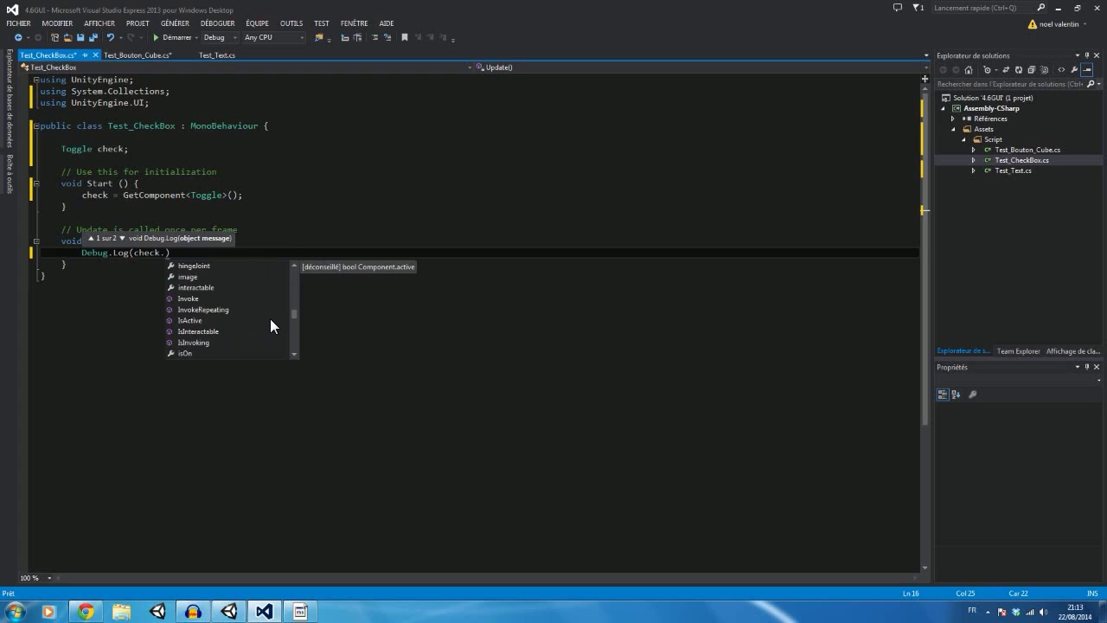
scroll(270, 319, down, 1)
scroll(270, 318, down, 1)
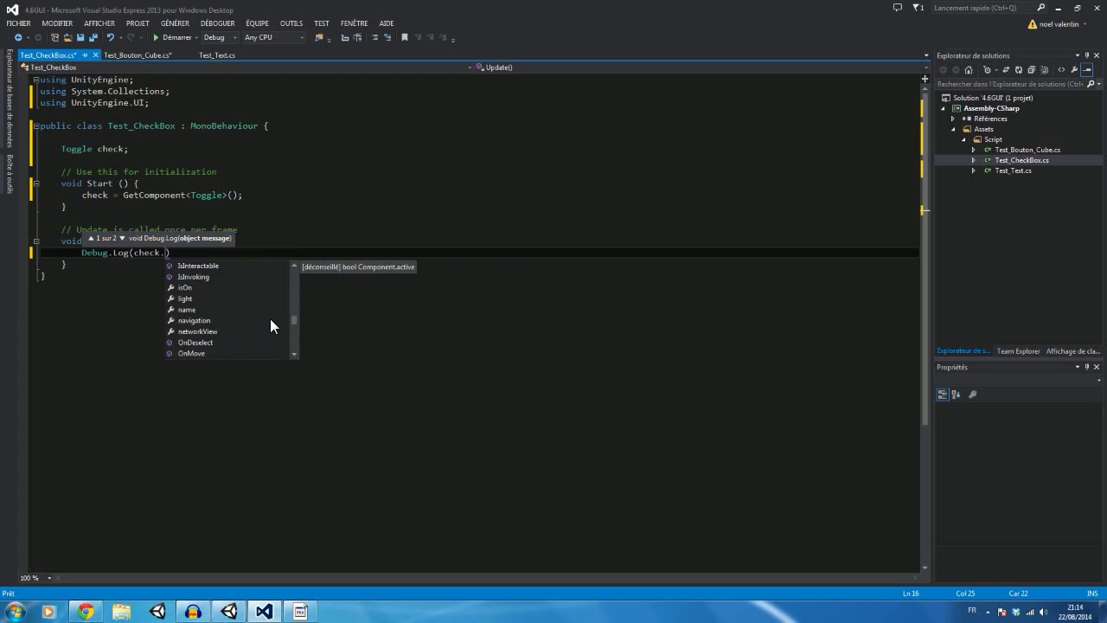
scroll(270, 318, down, 2)
scroll(270, 318, down, 2)
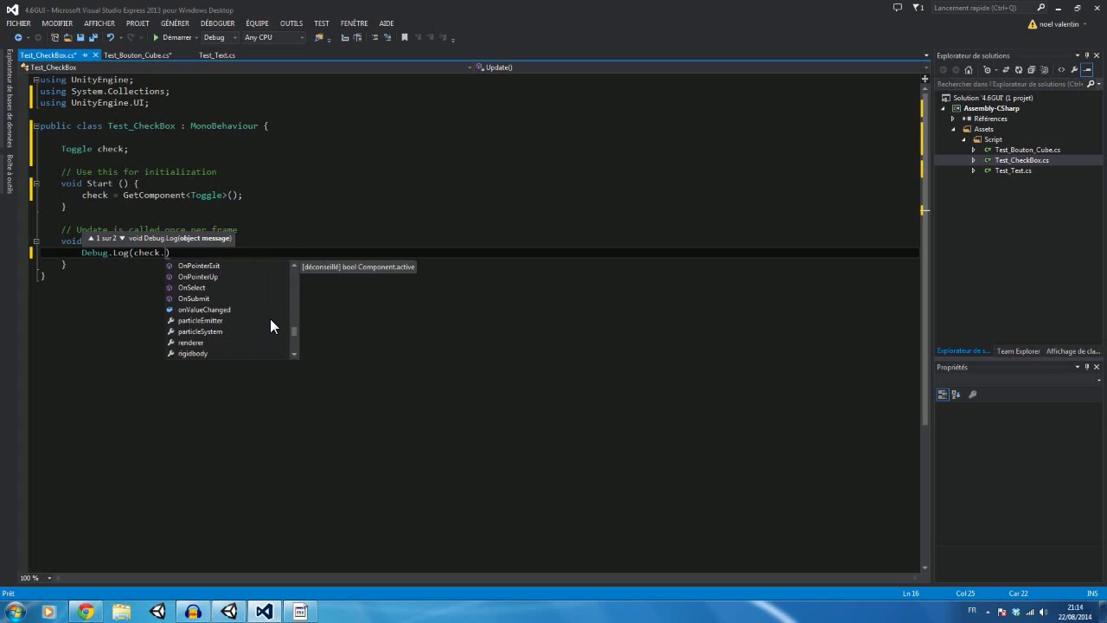
scroll(270, 319, down, 2)
scroll(270, 319, down, 1)
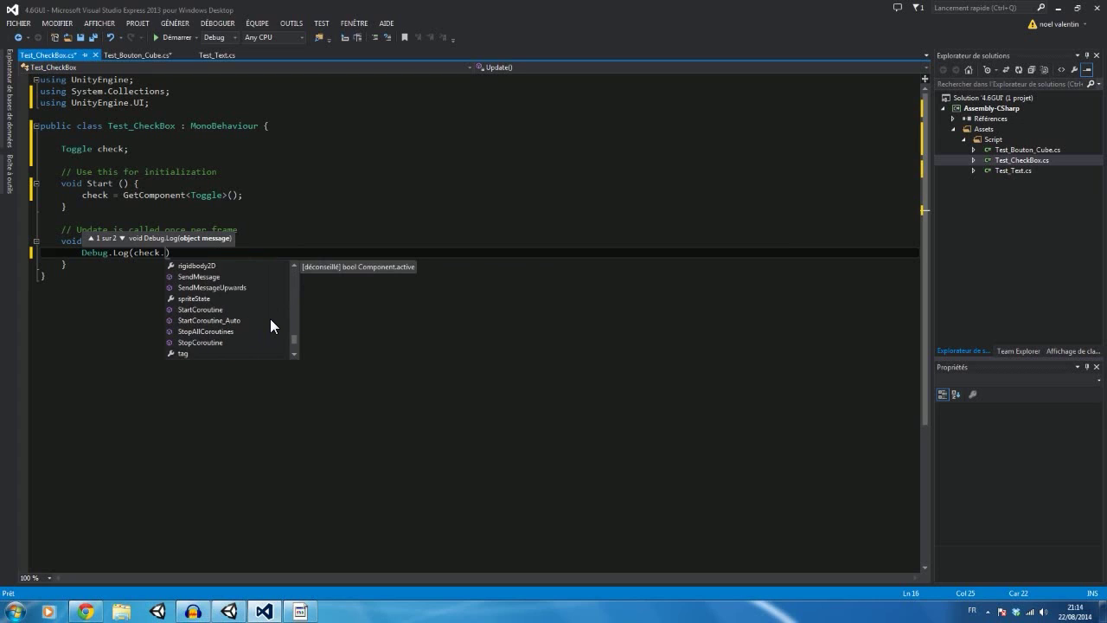
scroll(270, 318, down, 1)
scroll(269, 319, down, 1)
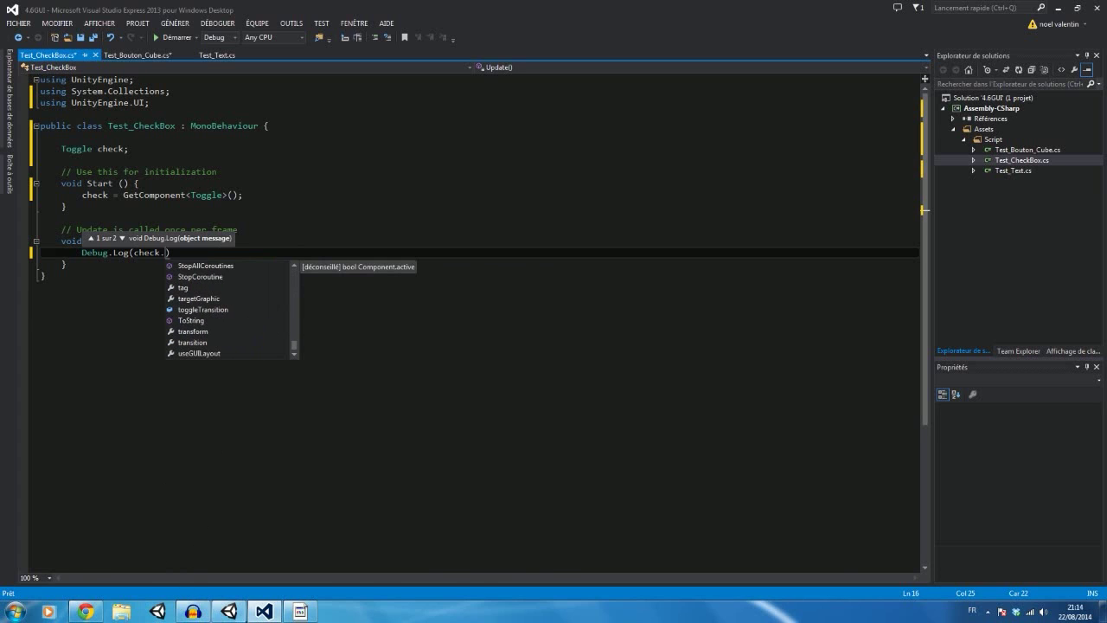
Complete the Update line as Debug.Log(check.active); and save Test_CheckBox.cs
click(230, 610)
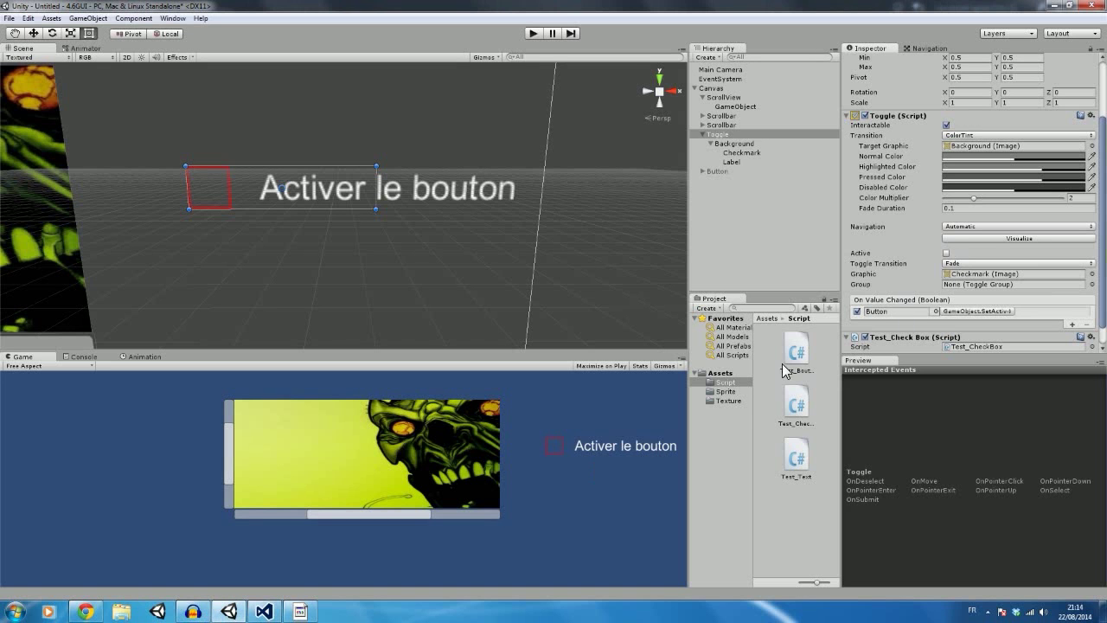
click(264, 611)
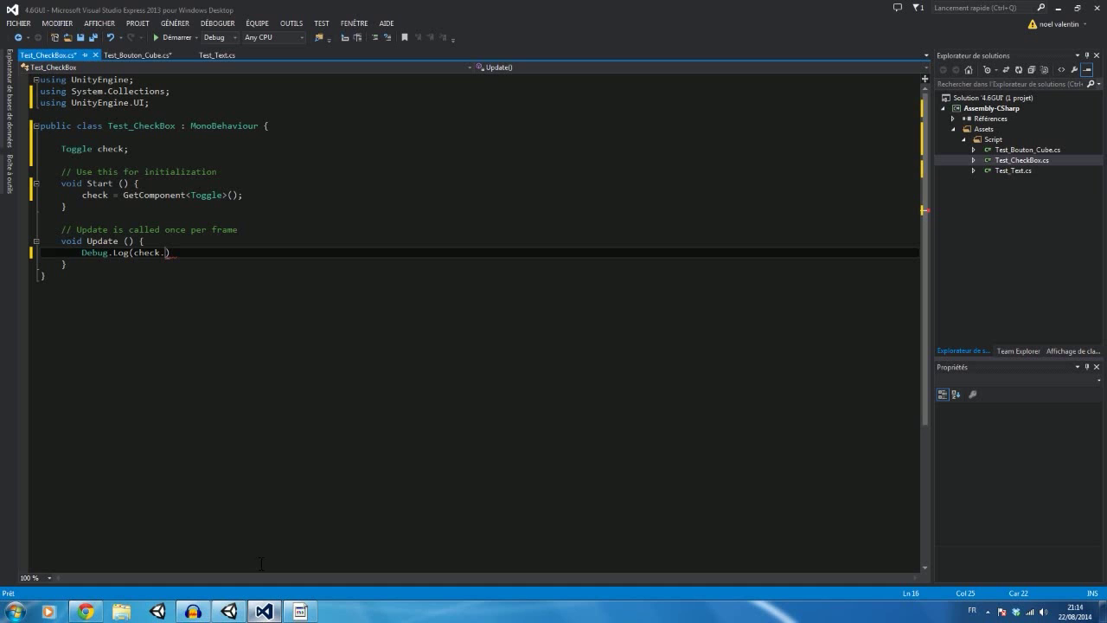
text(ac)
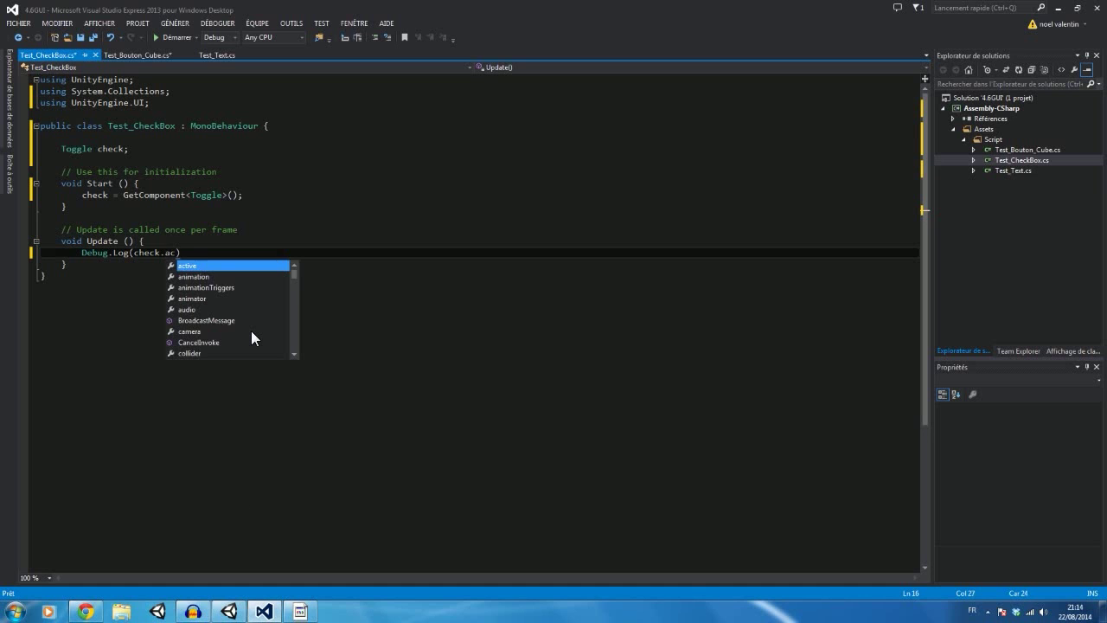
key(Tab)
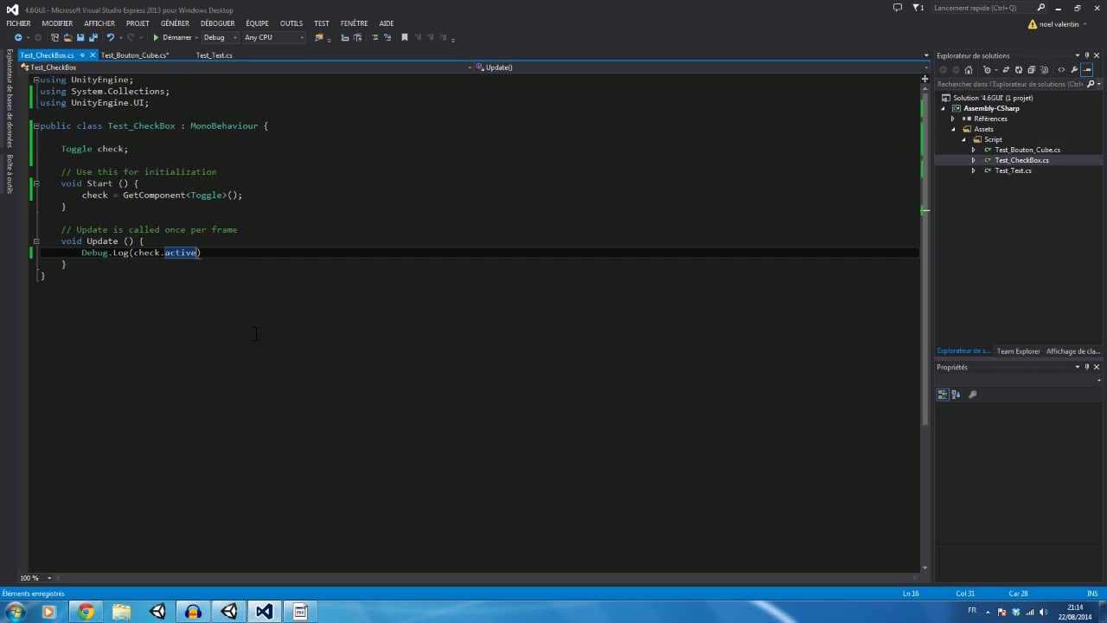
text();)
key(ctrl+s)
Dock the Console as its own panel above the Game view and enter Play mode
click(228, 612)
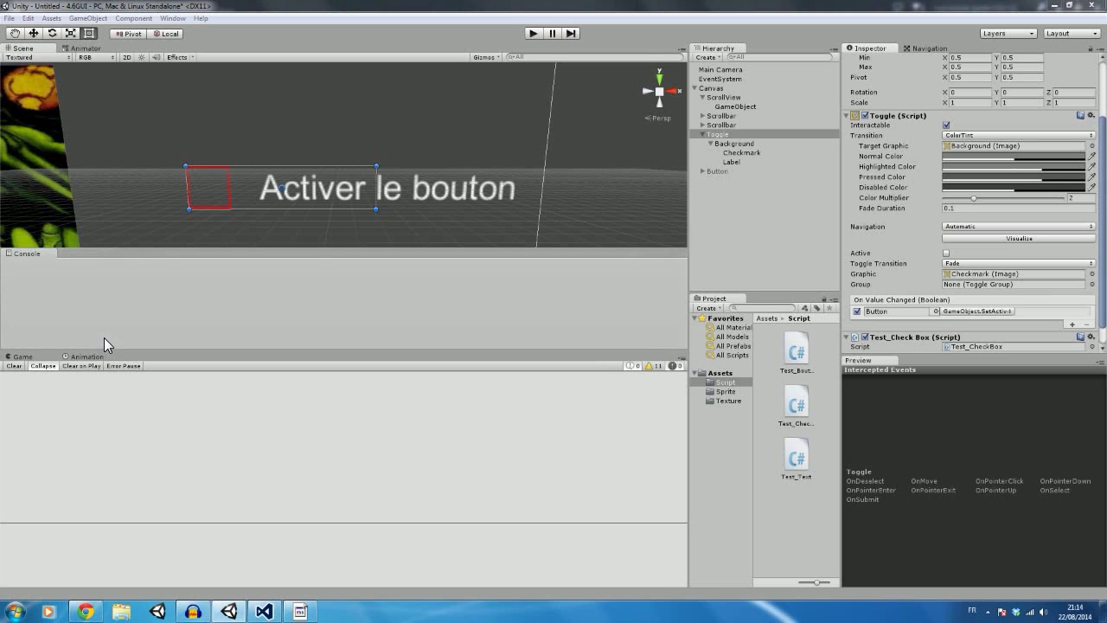
drag(95, 356, 104, 337)
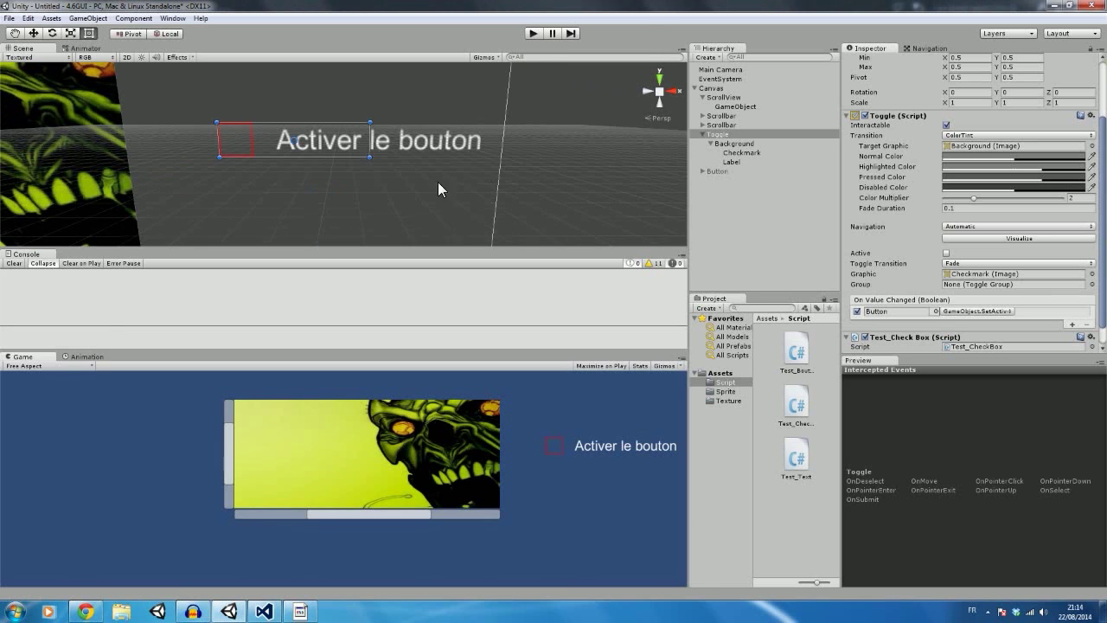
click(533, 33)
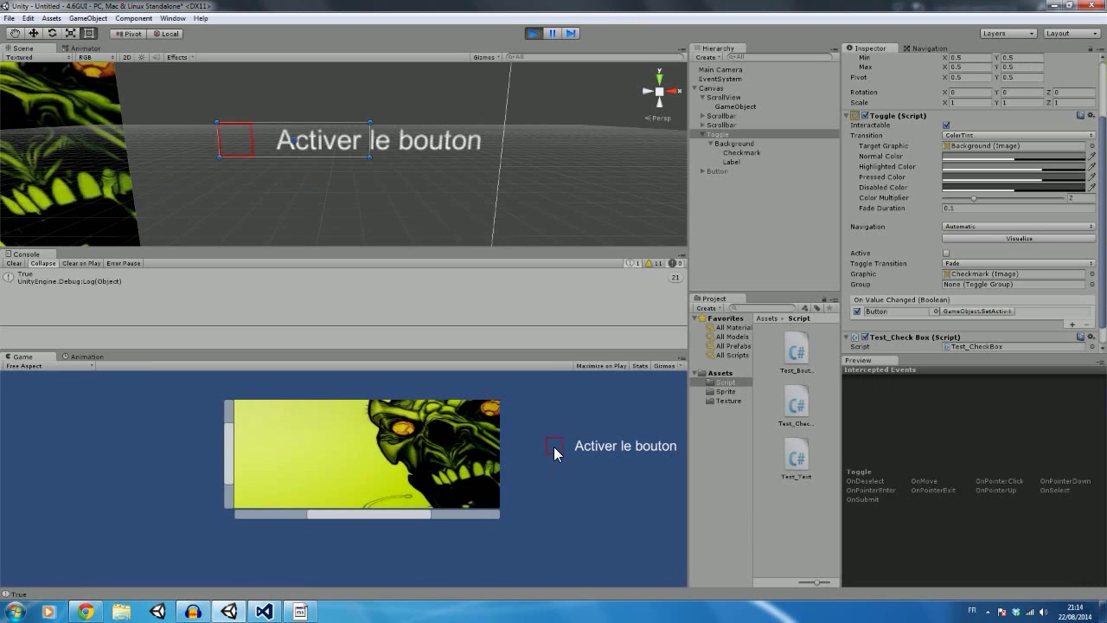
Toggle 'Activer le bouton' repeatedly to show and hide the Button, logging True, then stop Play
click(554, 447)
click(554, 446)
click(554, 447)
click(554, 446)
click(553, 446)
click(554, 447)
click(553, 446)
click(553, 445)
click(554, 444)
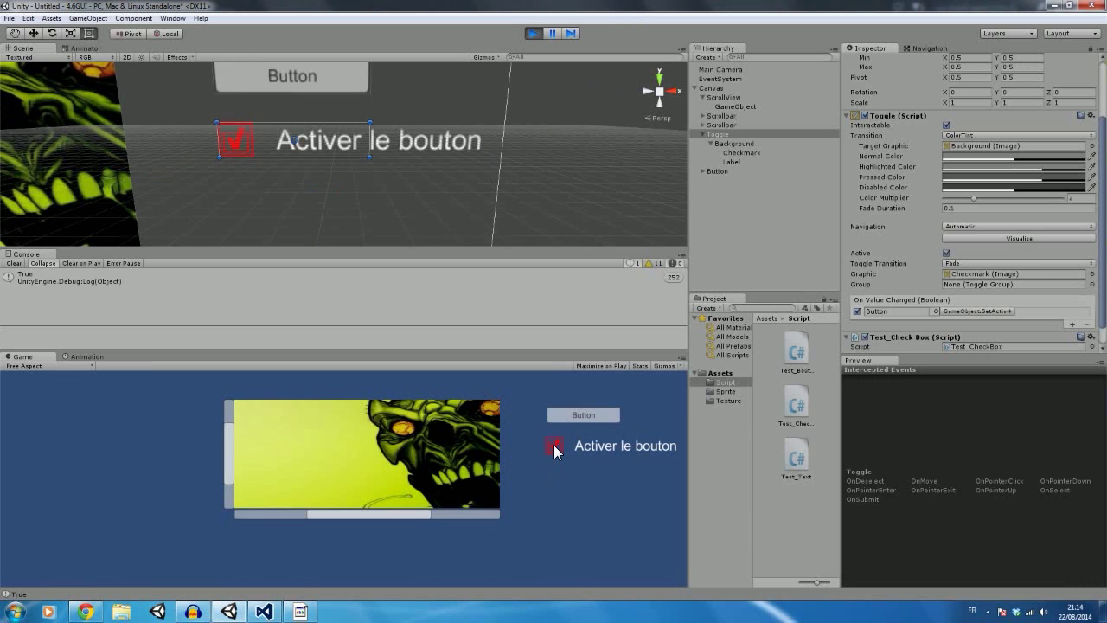
click(554, 445)
click(554, 445)
click(554, 445)
click(554, 445)
click(535, 34)
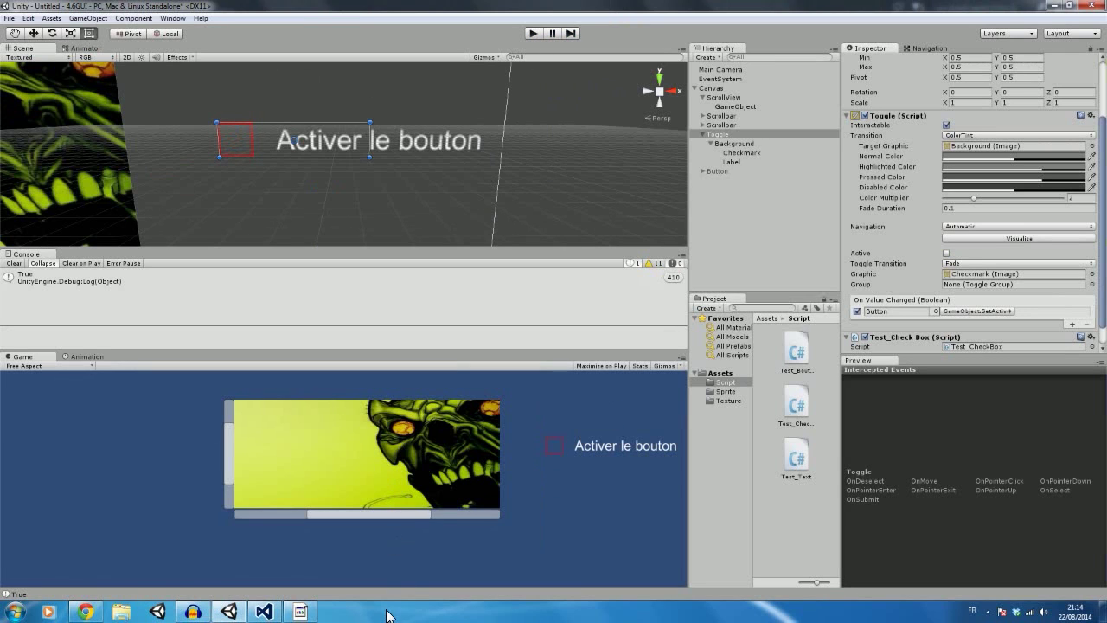
scroll(909, 324, down, 1)
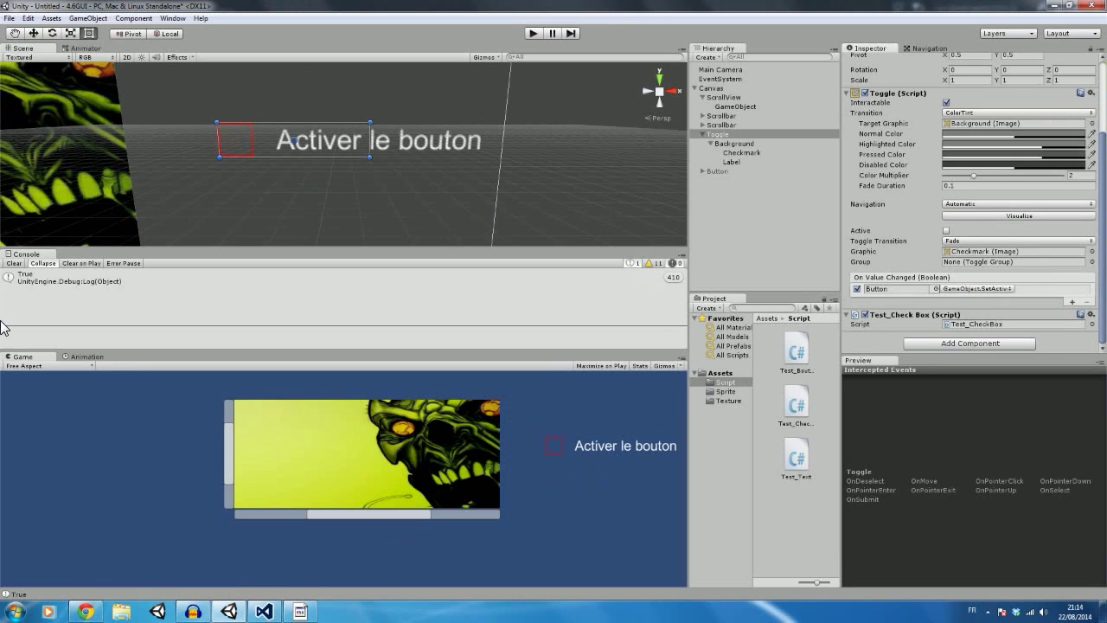
click(268, 611)
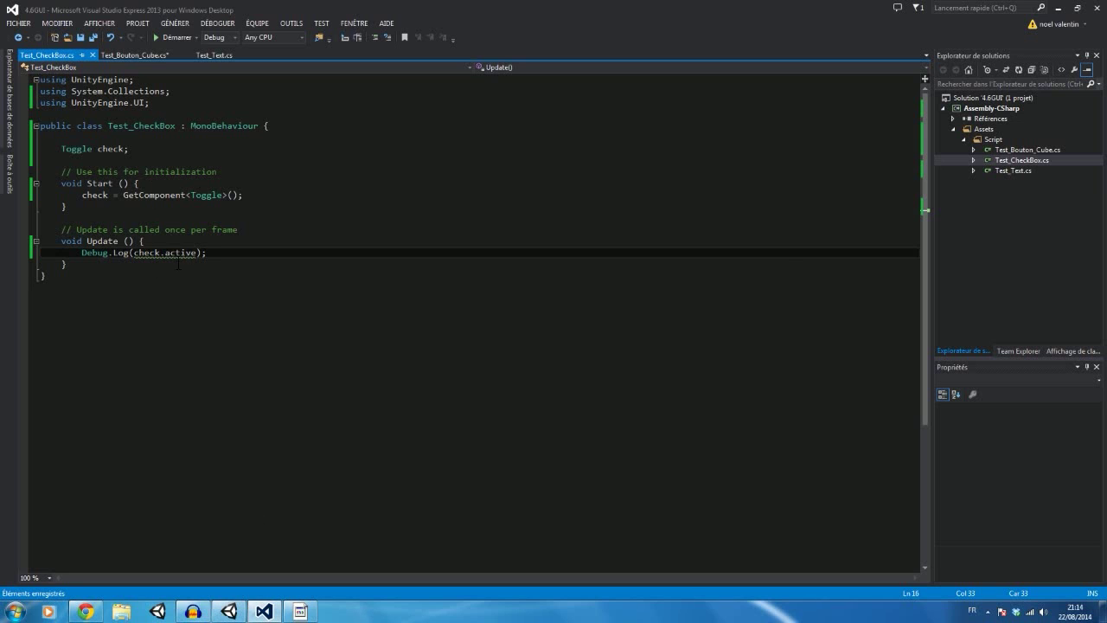
Replace the deprecated active with IsActive() in the Update log line and save the script
mouse_move(177, 258)
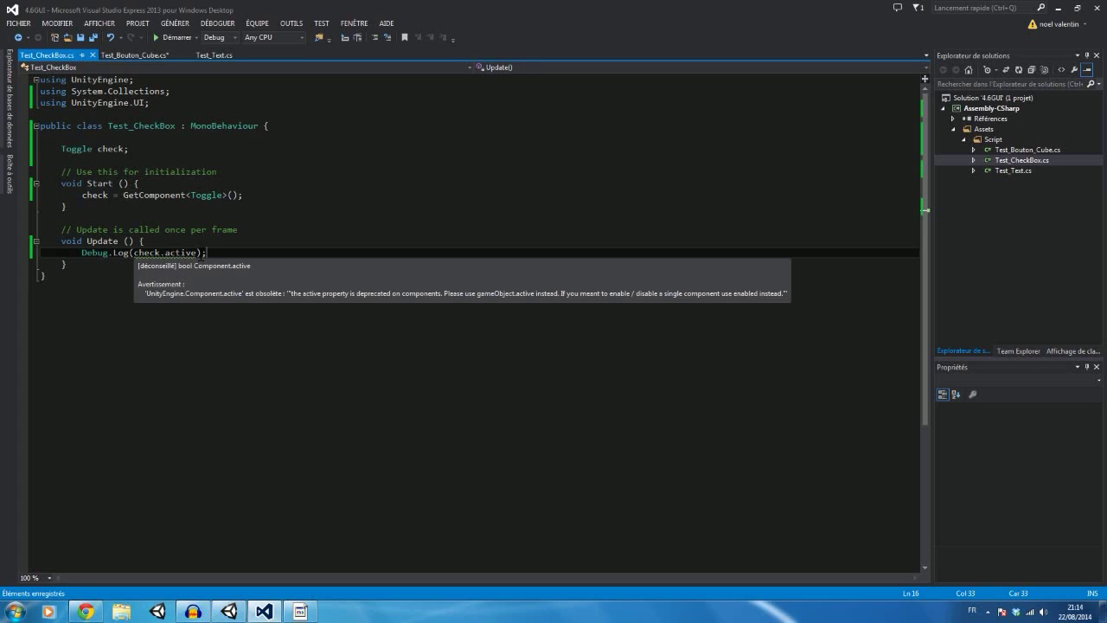
double_click(173, 252)
key(BackSpace)
key(BackSpace)
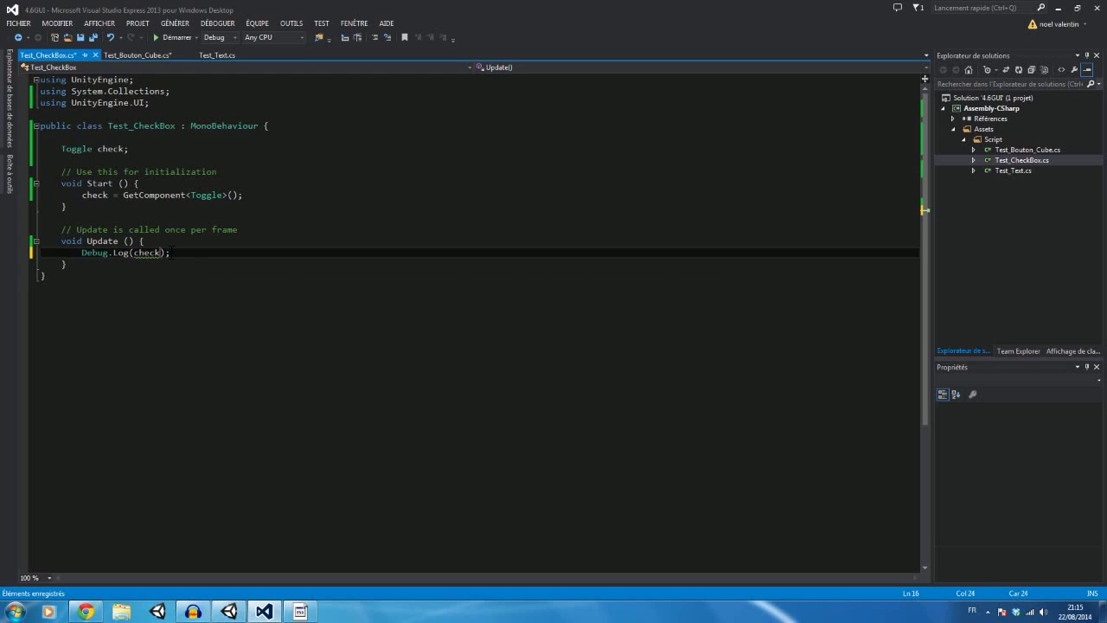
text(.)
key(Down)
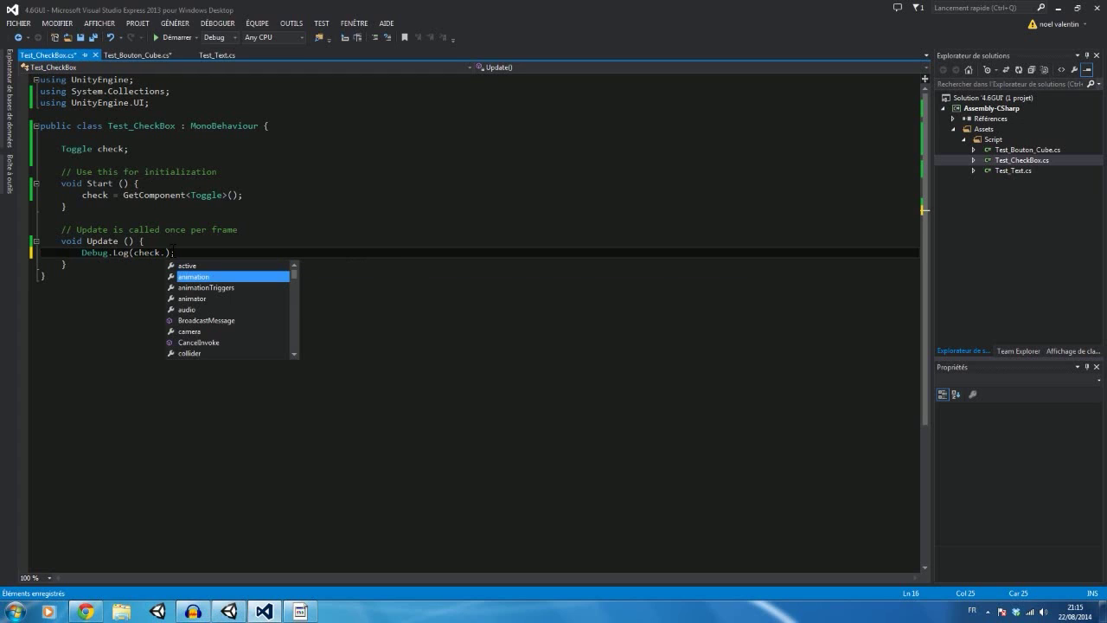
key(Down)
key(Down)
key(Down)
key(Down)
key(Down)
key(Down)
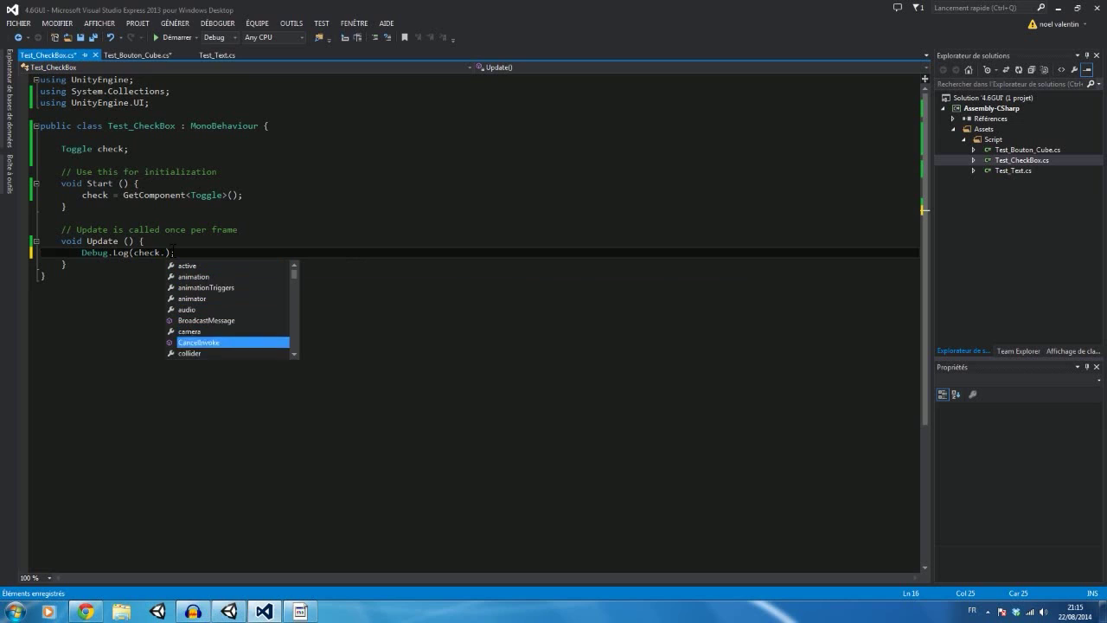
key(Down)
key(Down)
key(Down)
key(Down)
key(Down)
key(Down)
key(Down)
key(Down)
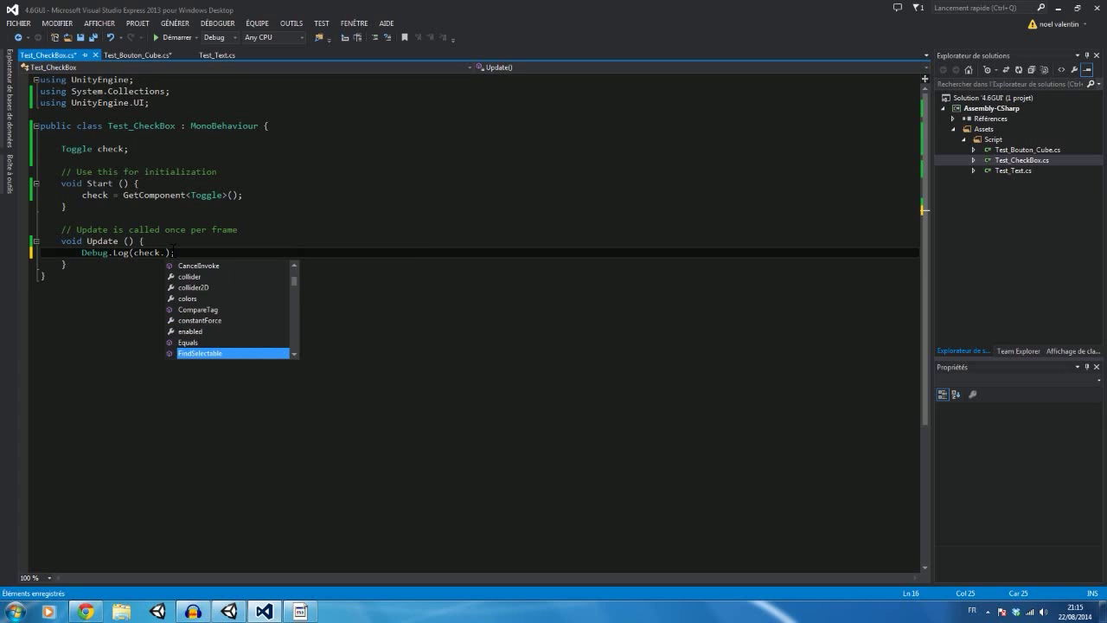
key(Down)
key(Down)
key(Down)
key(Down)
key(Down)
key(Down)
key(Down)
key(Down)
key(Down)
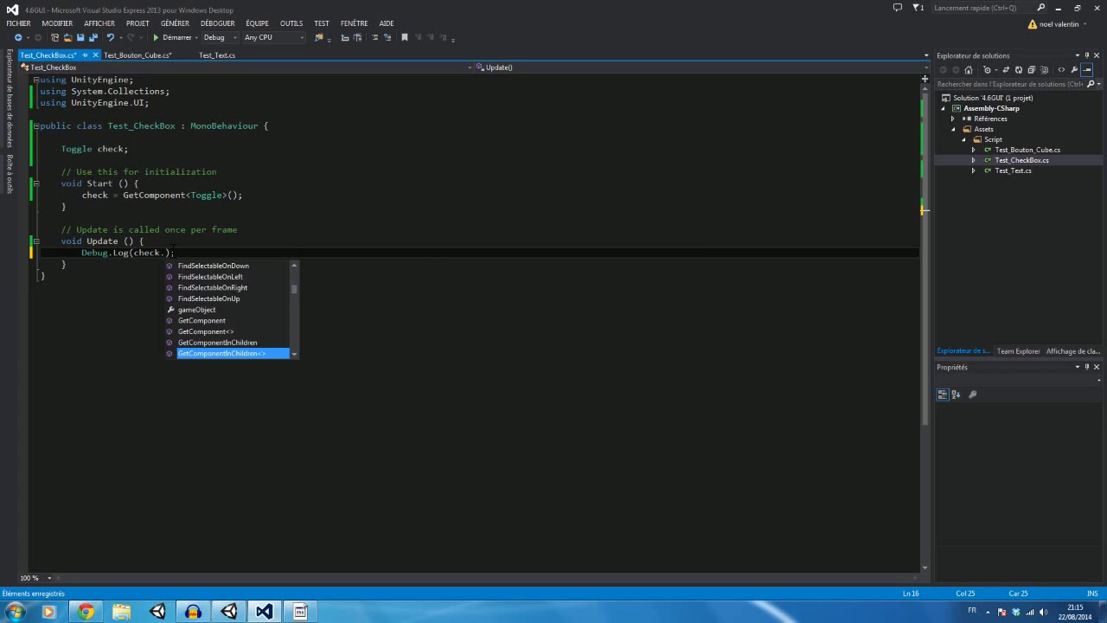
key(Down)
key(Down)
key(Down)
key(Down)
key(Down)
key(Down)
key(Down)
key(Down)
key(Down)
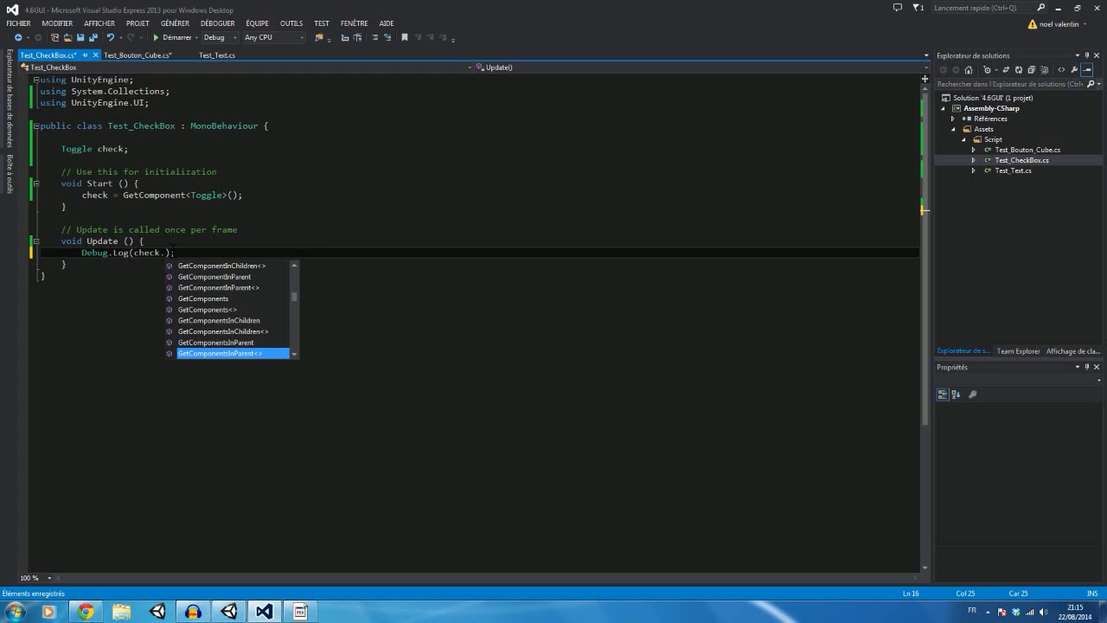
key(Down)
key(Down)
key(Down)
key(Down)
key(Down)
key(Down)
key(Down)
key(Down)
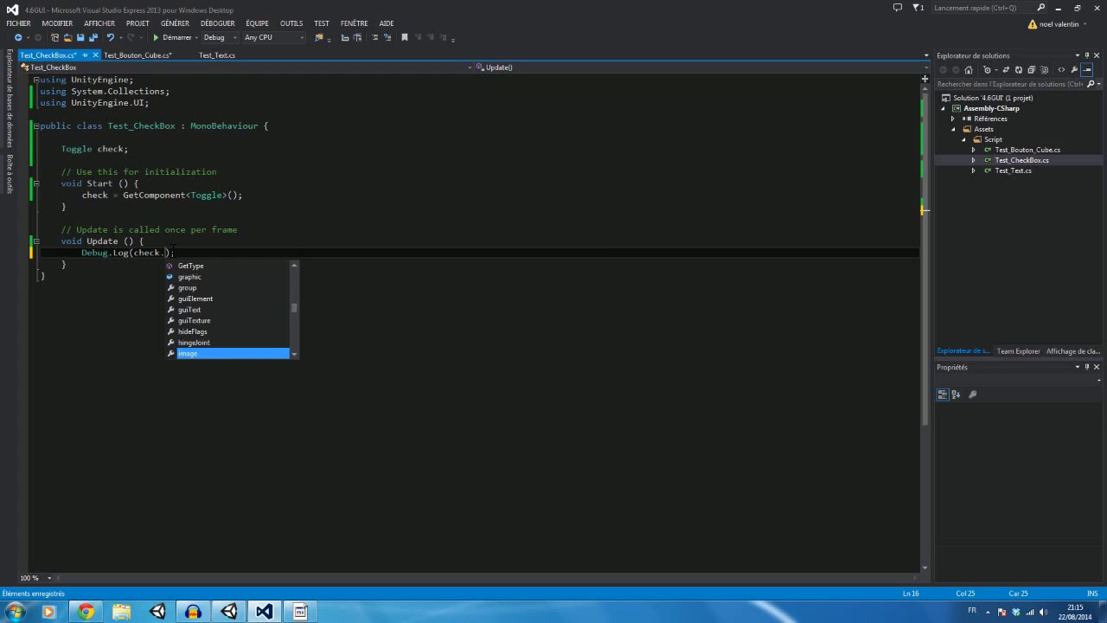
key(Down)
key(Down)
key(Down)
key(Down)
key(Down)
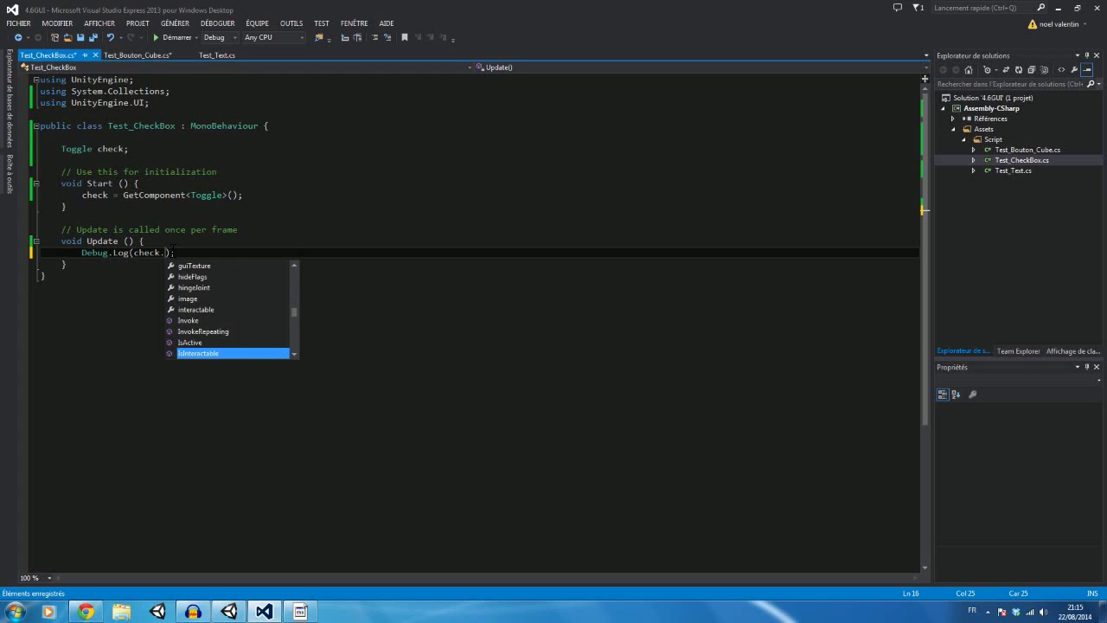
key(Up)
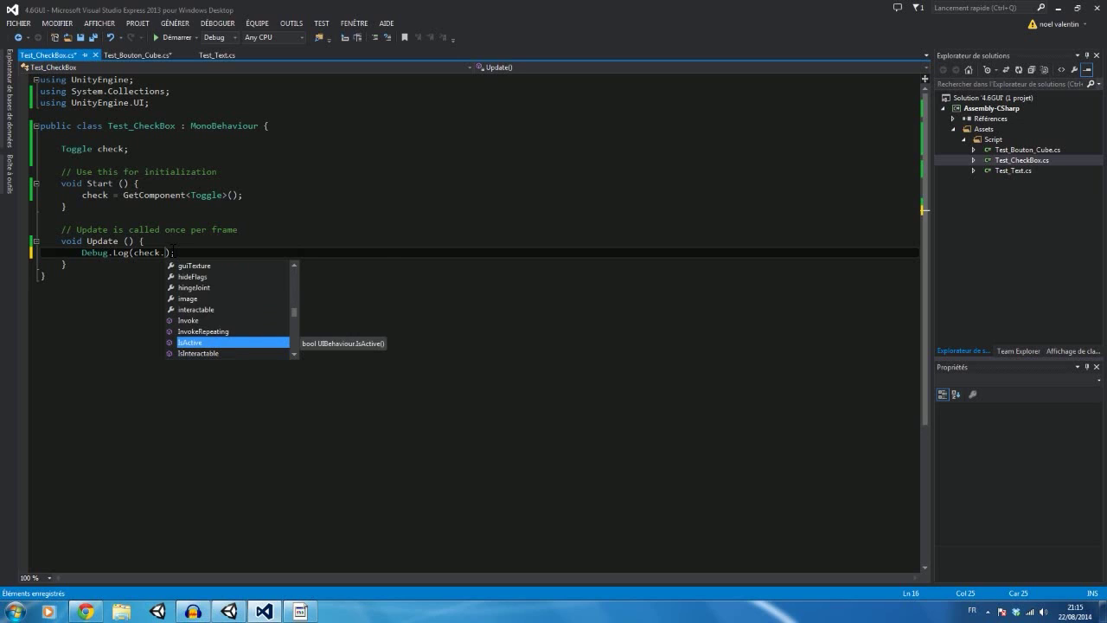
key(Tab)
text(())
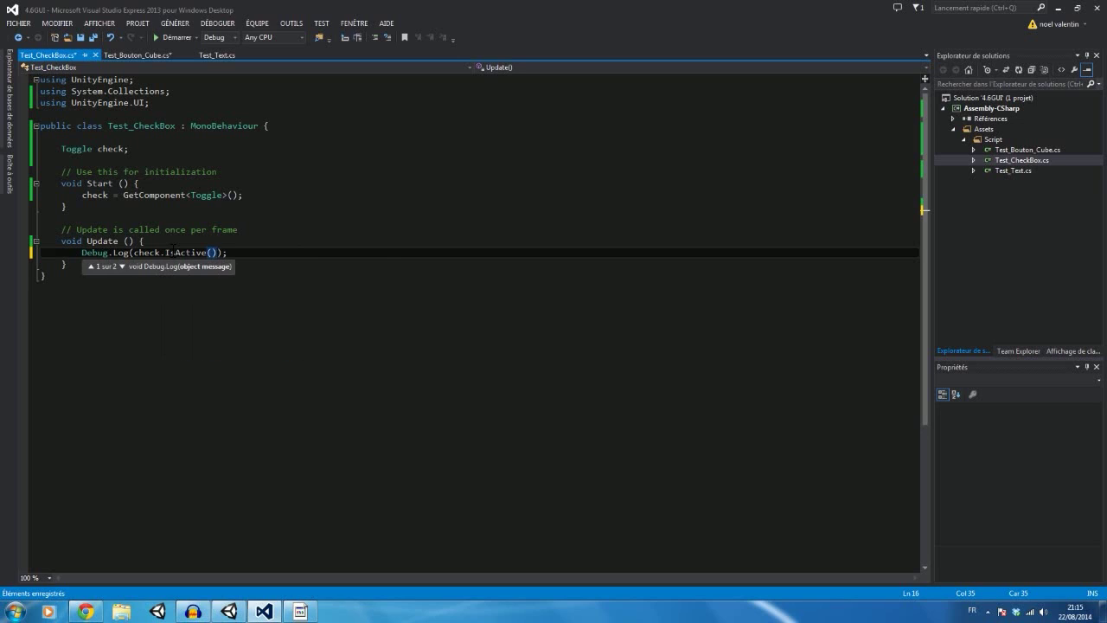
key(ctrl+s)
Play-test the IsActive() version by flipping the toggle several times, then stop the game
click(228, 611)
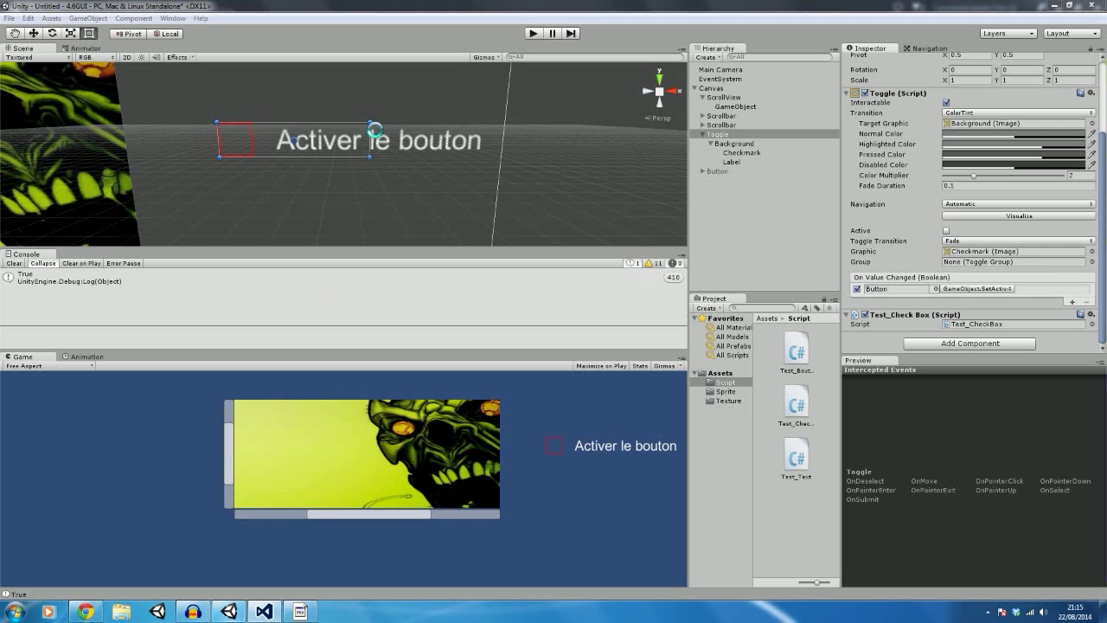
click(535, 30)
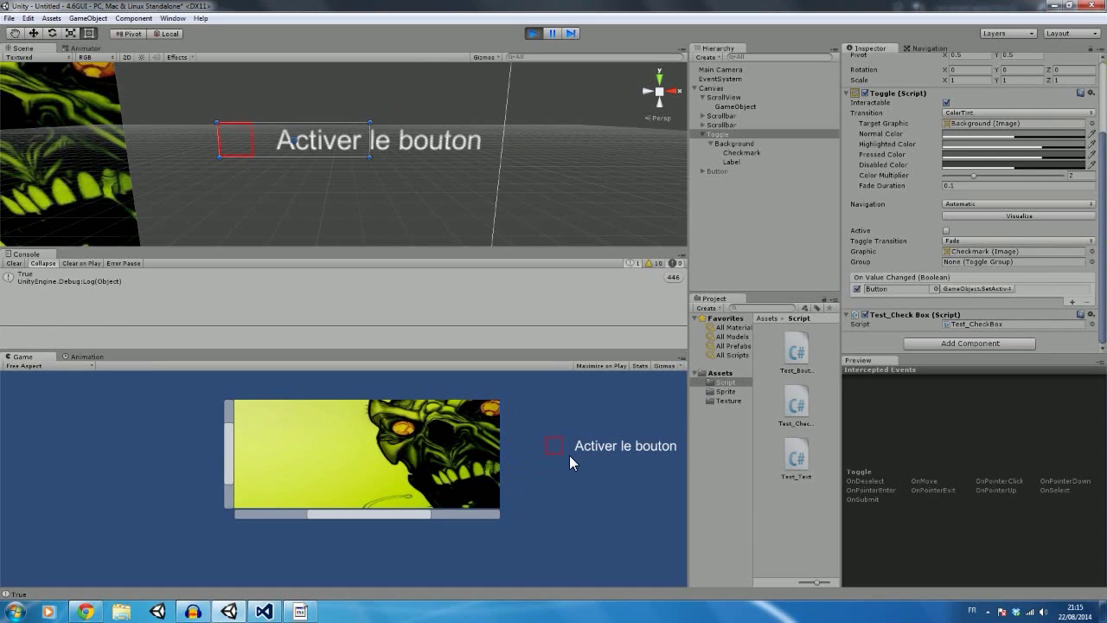
click(554, 447)
click(555, 447)
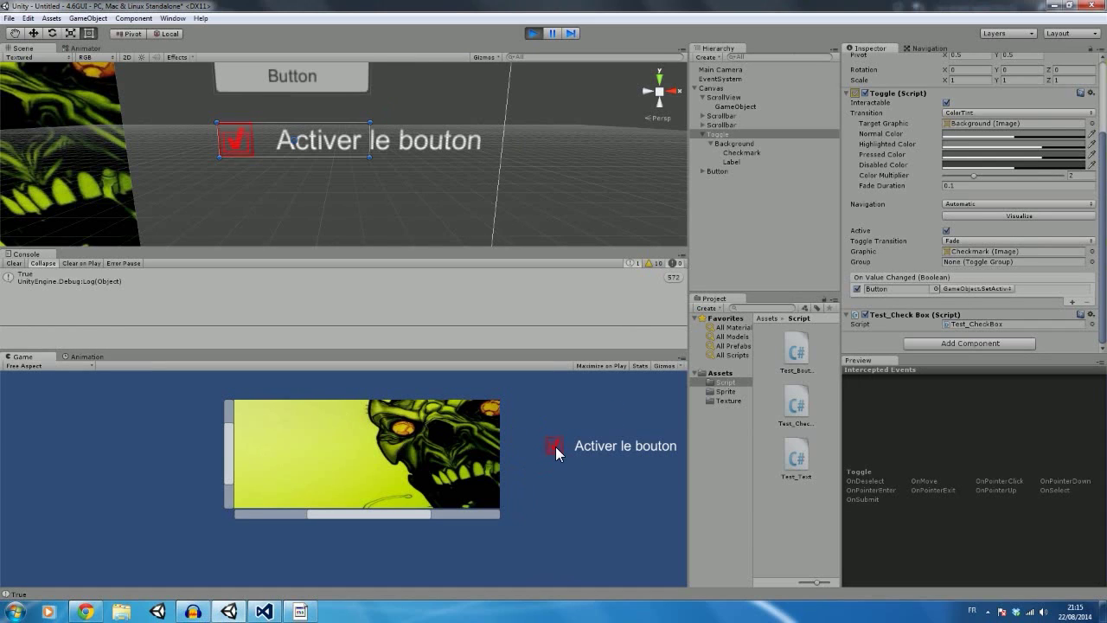
click(555, 447)
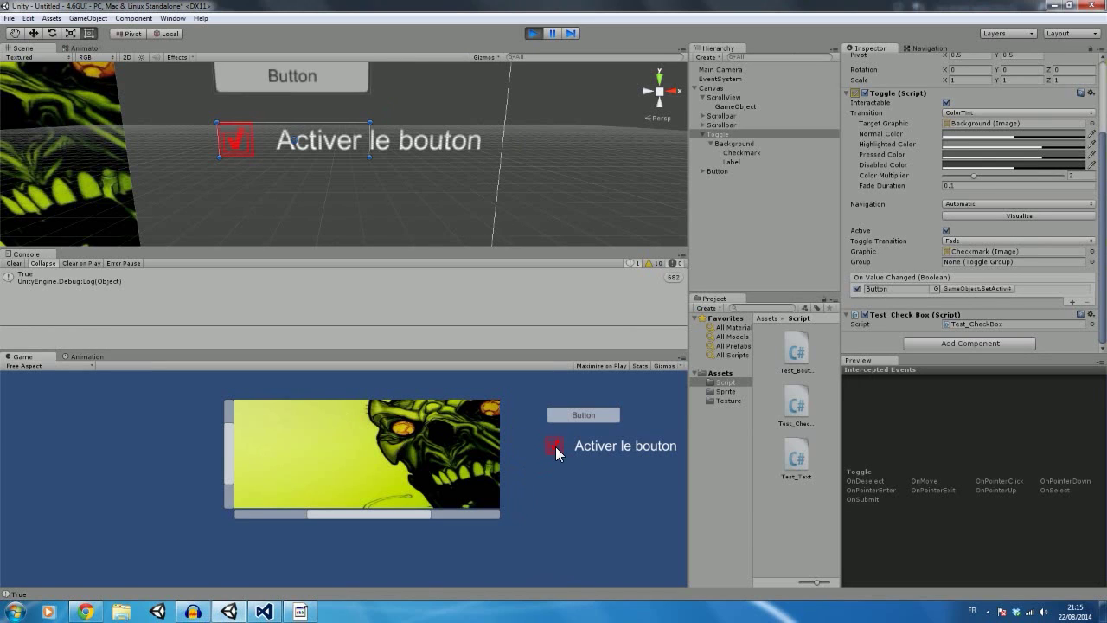
click(556, 447)
click(555, 446)
click(534, 34)
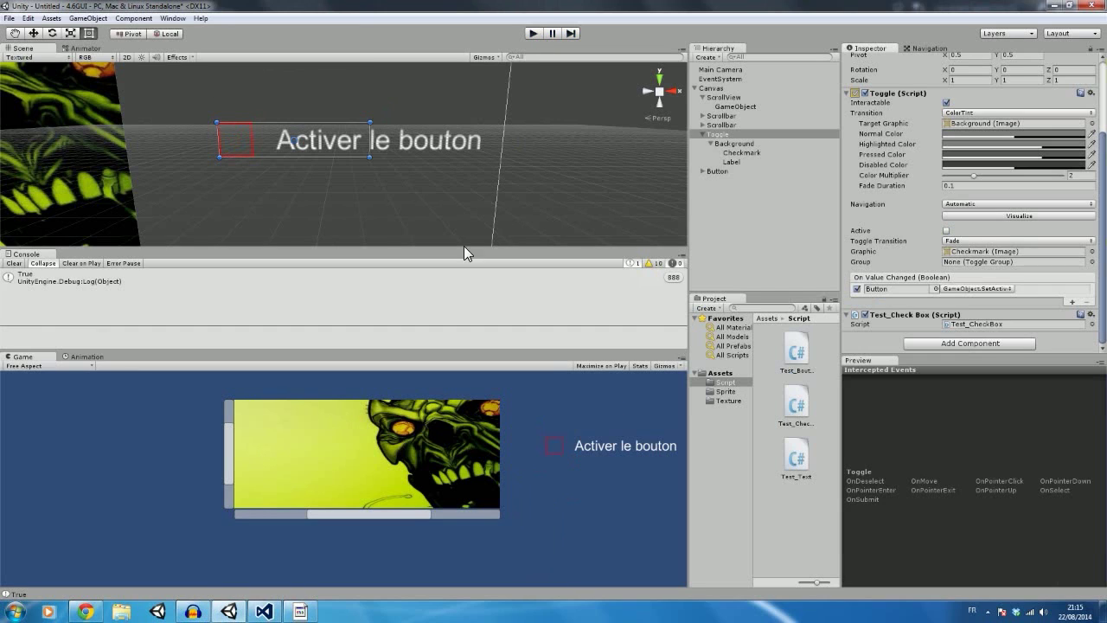
Delete .IsActive() so Update reads Debug.Log(check); and save the script
click(264, 612)
drag(218, 253, 162, 252)
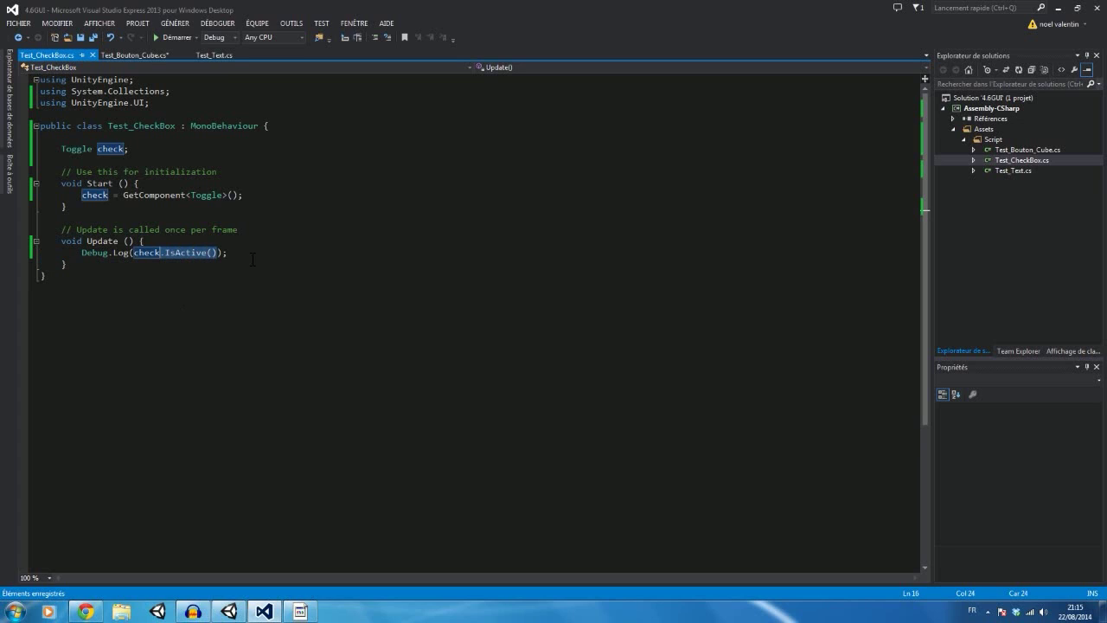
key(Delete)
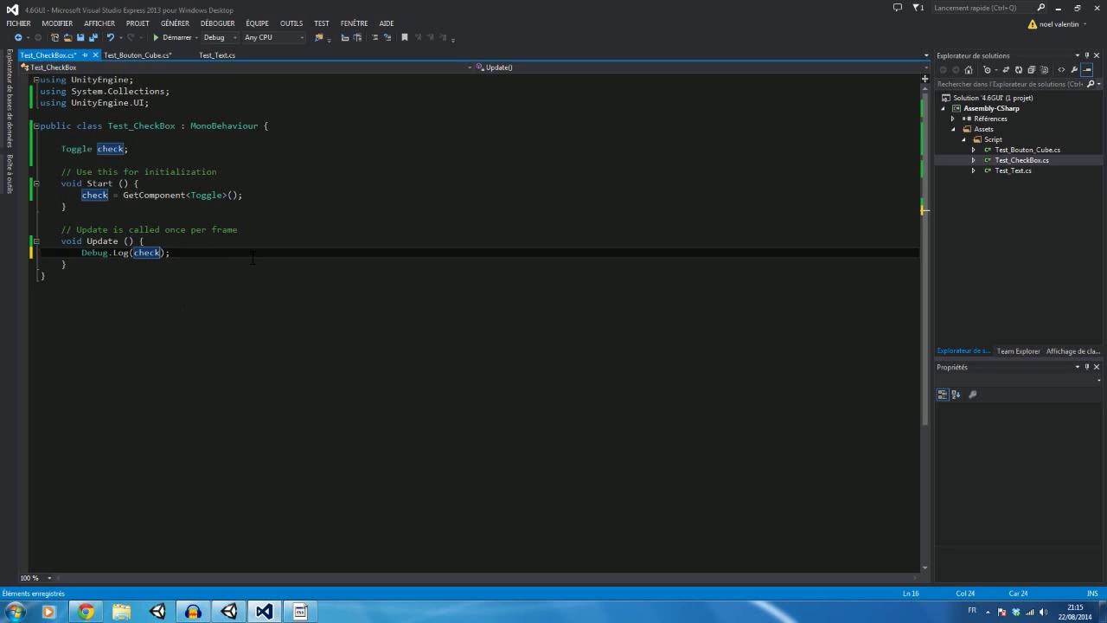
key(ctrl+s)
click(228, 612)
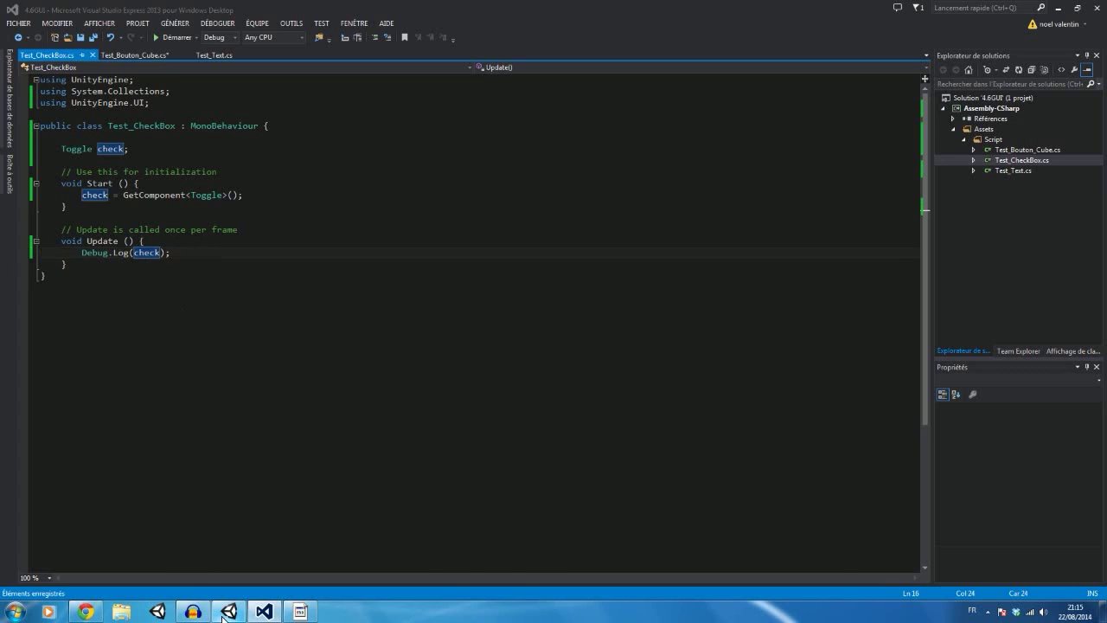
Play-test by checking and unchecking the toggle twice, logging the Toggle object, then stop
click(533, 33)
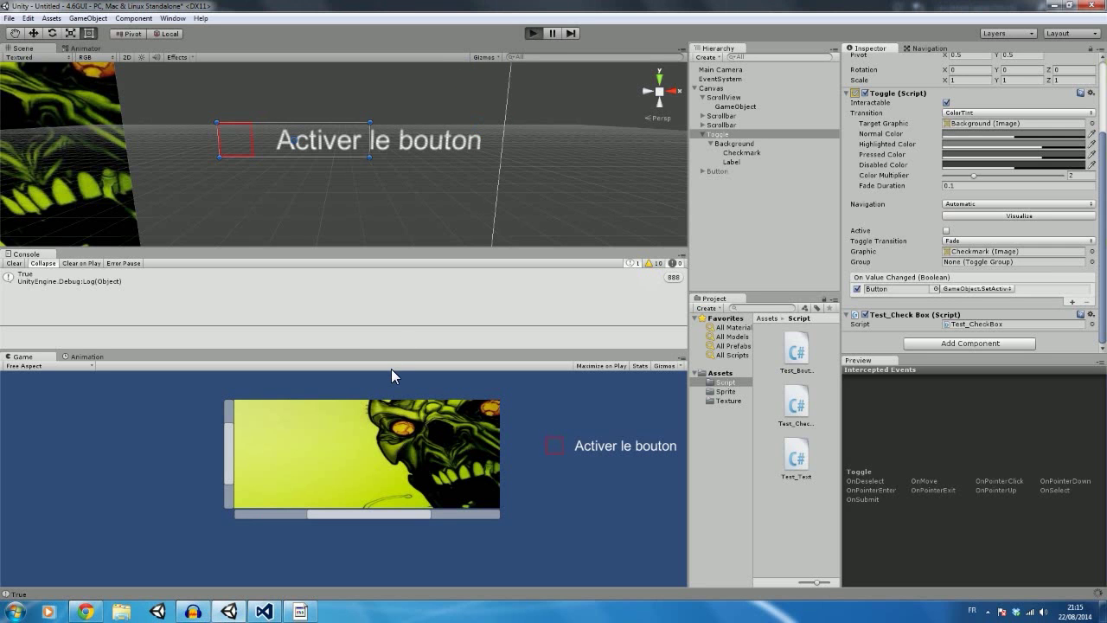
click(557, 448)
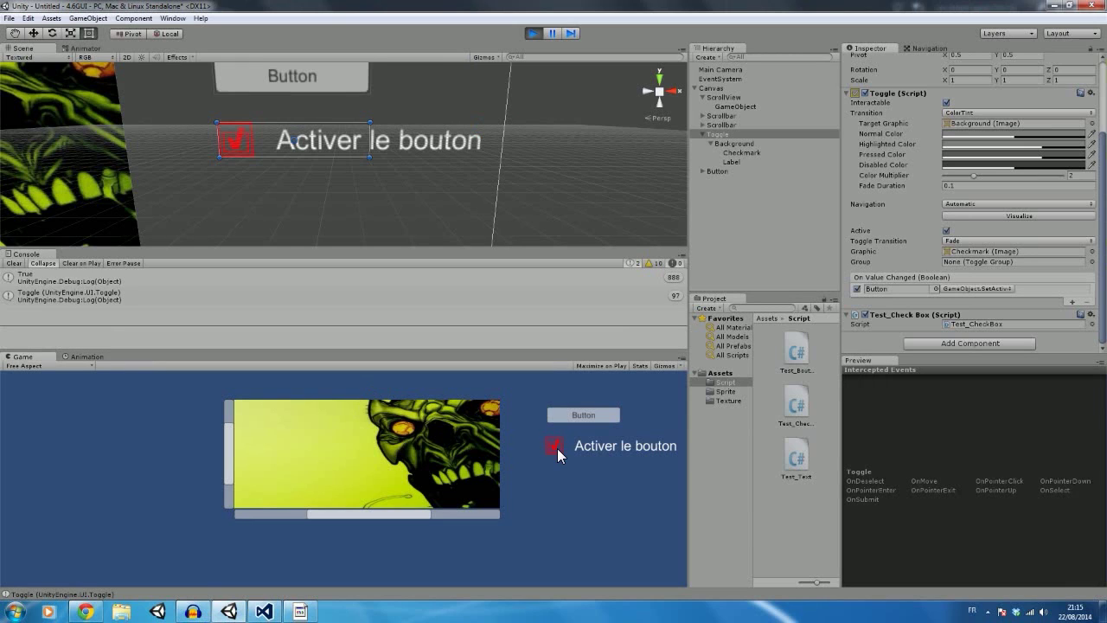
click(558, 449)
click(557, 448)
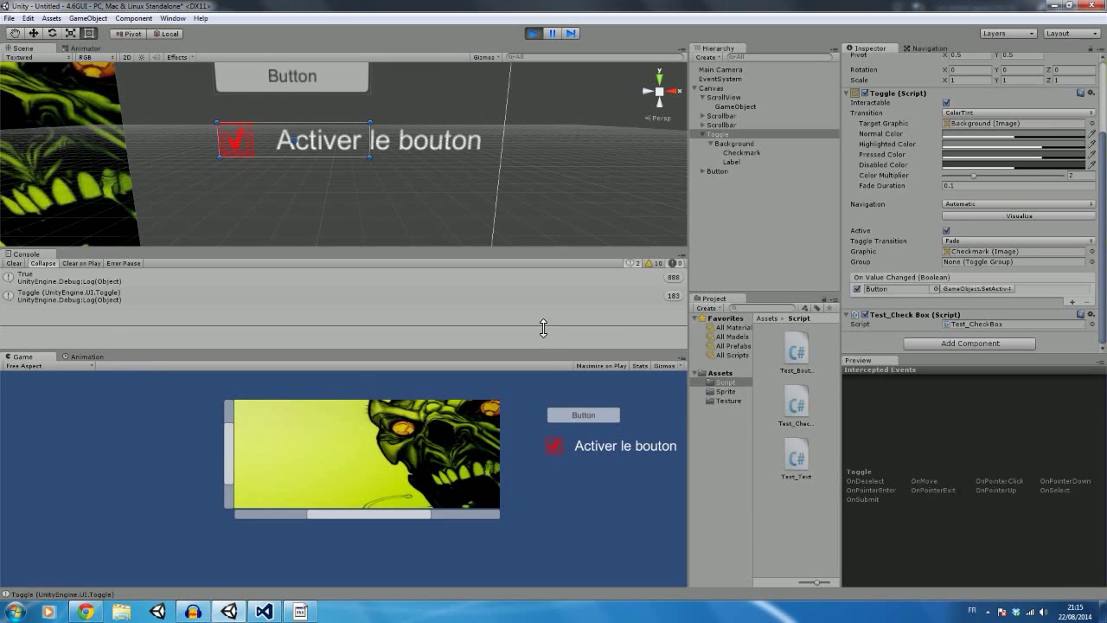
click(554, 444)
click(533, 34)
Pick isOn from the member suggestions so the line logs check.isOn, and save
click(264, 611)
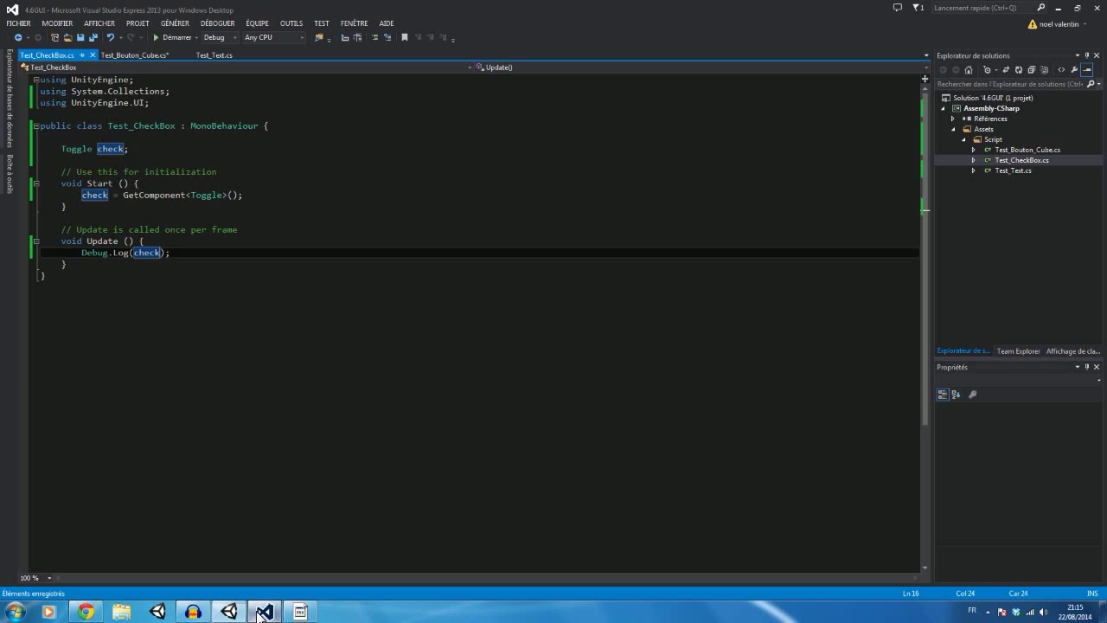
text(.)
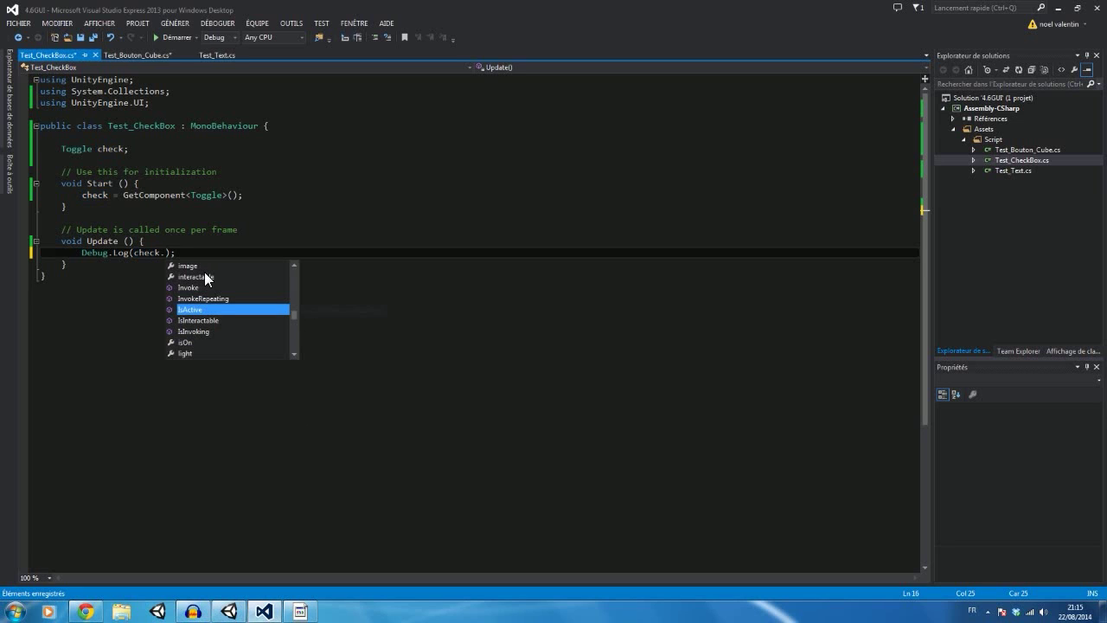
scroll(214, 294, down, 1)
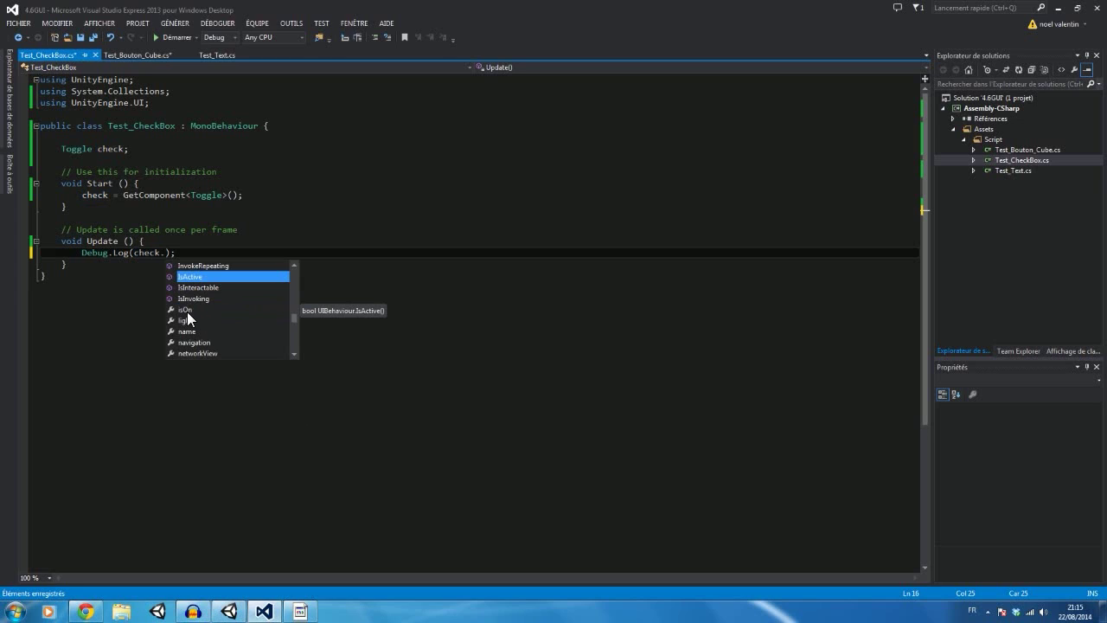
scroll(189, 308, down, 1)
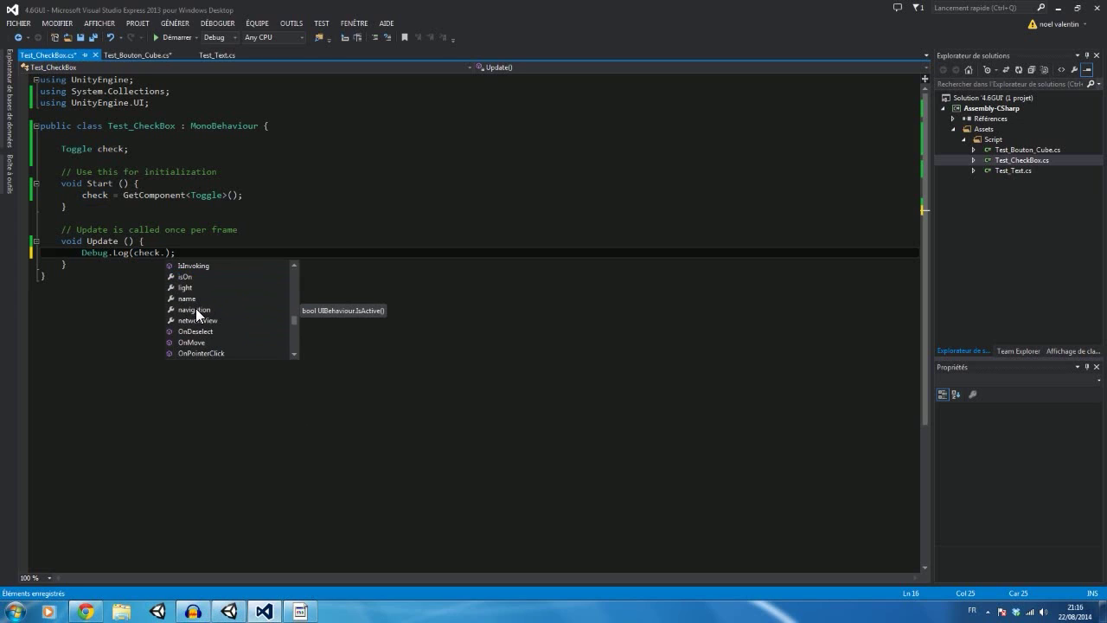
scroll(196, 308, up, 1)
double_click(195, 309)
key(ctrl+s)
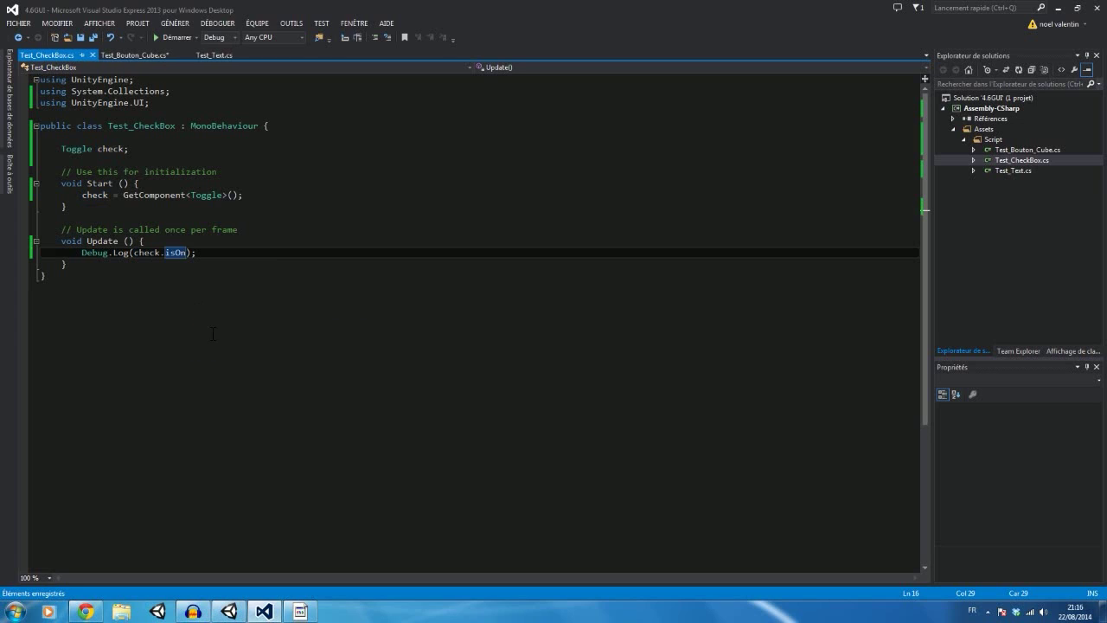
click(228, 611)
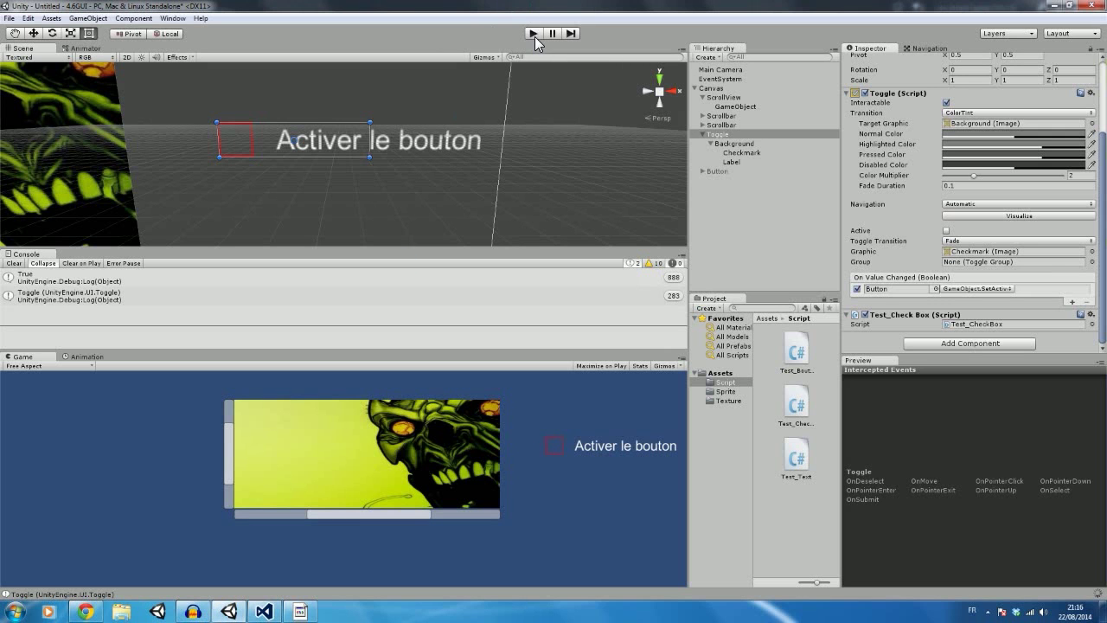
Play the game, check the toggle to log True, clear the Console, then uncheck to log False
click(533, 34)
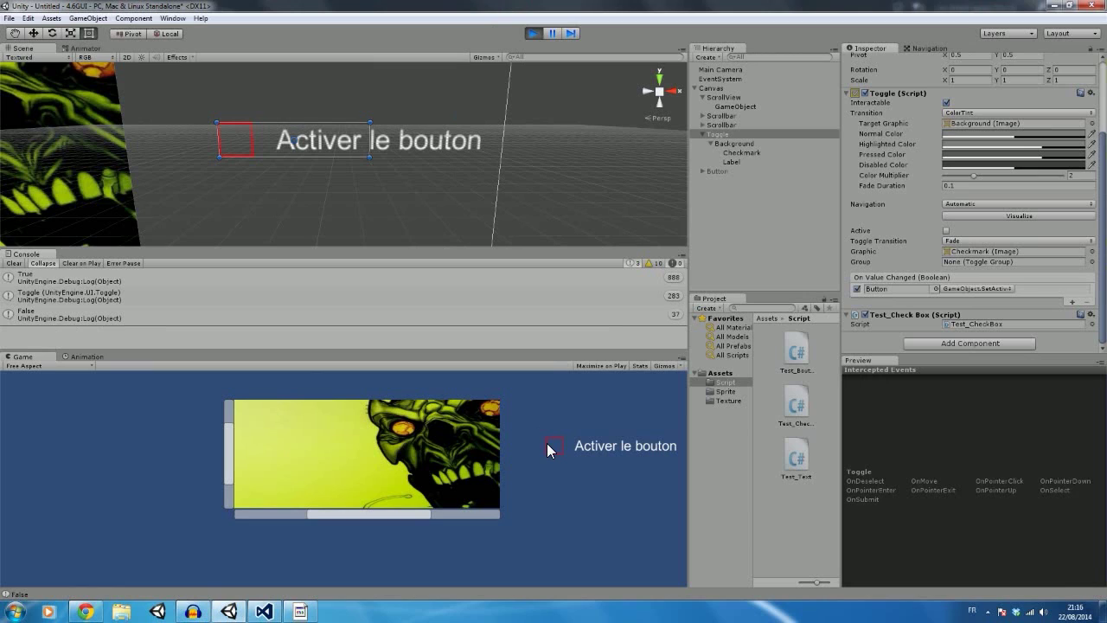
click(552, 449)
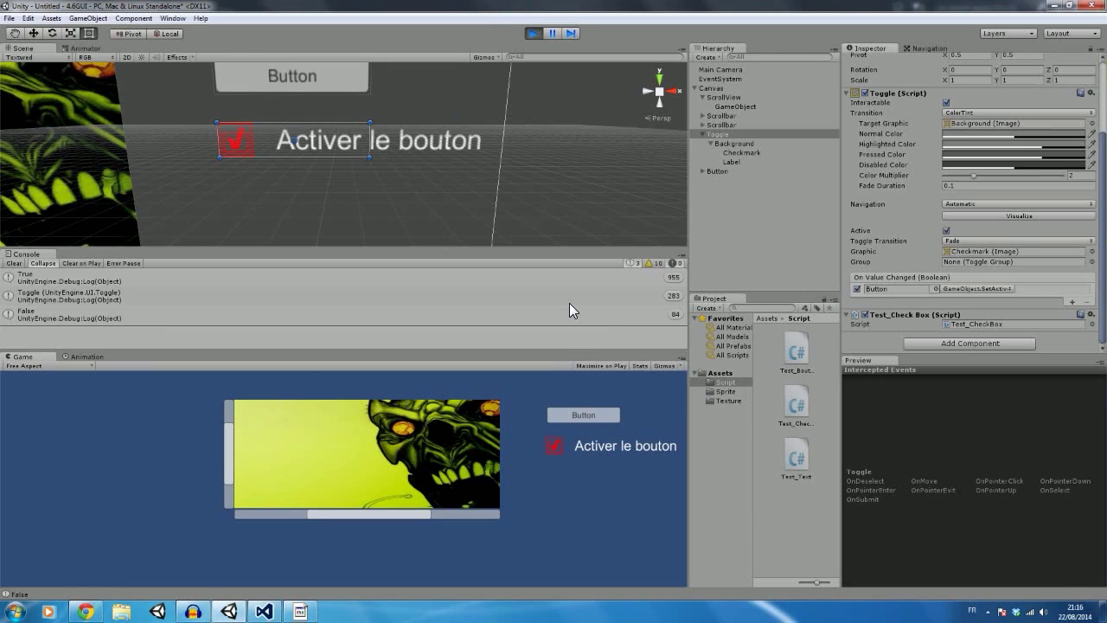
click(15, 263)
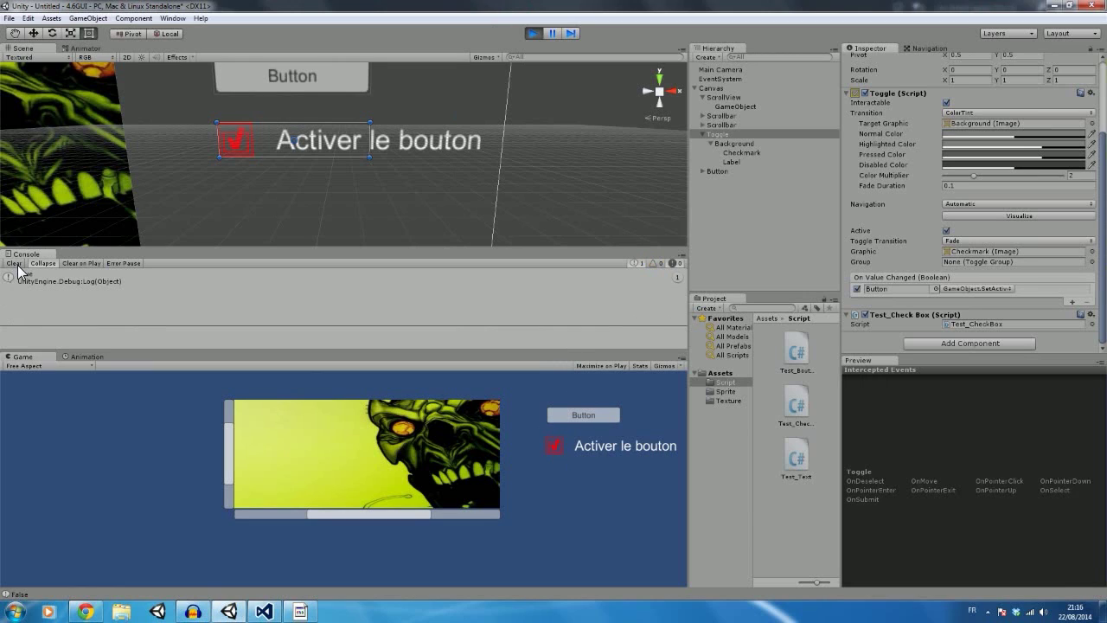
click(554, 447)
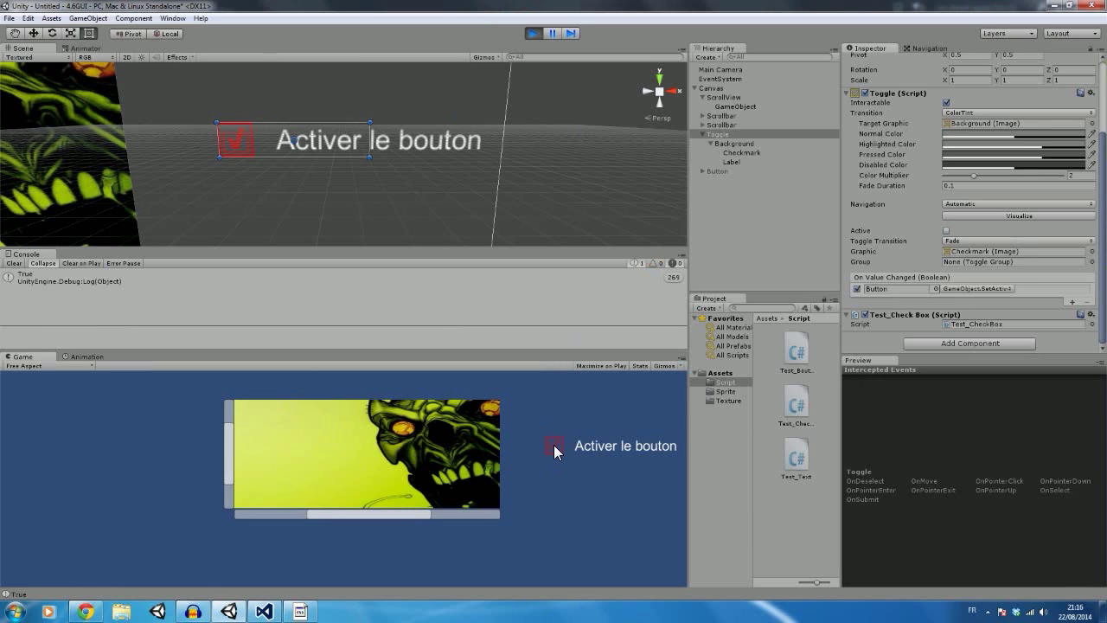
Review the Debug.Log(check.isOn) statement in the script, then open the UI Scrollbar tutorial in Chrome
click(264, 612)
drag(81, 252, 192, 252)
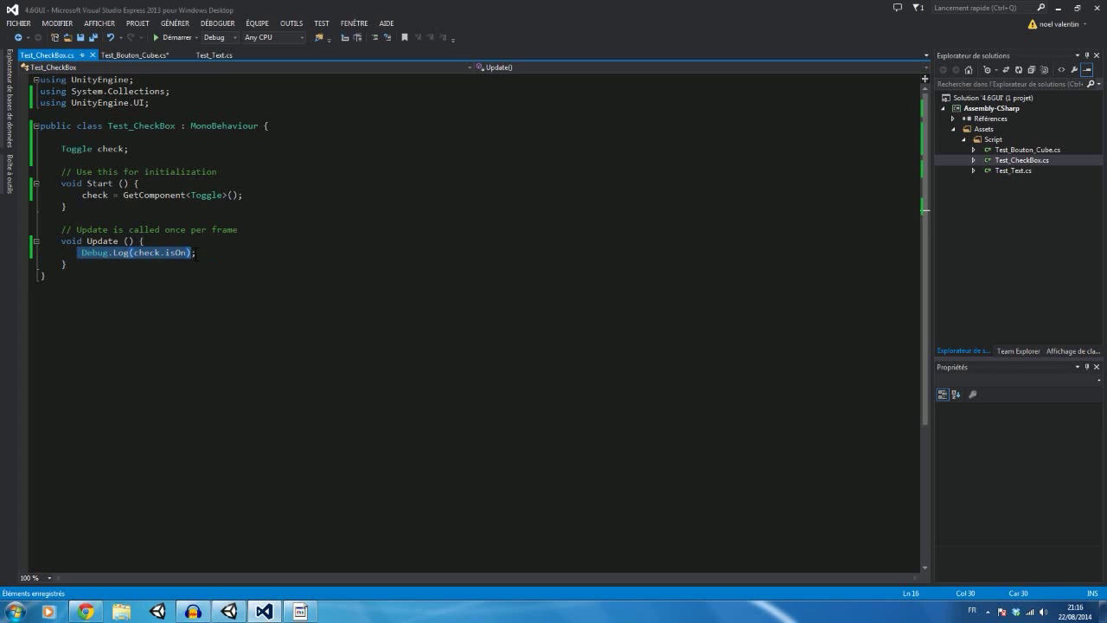
click(172, 253)
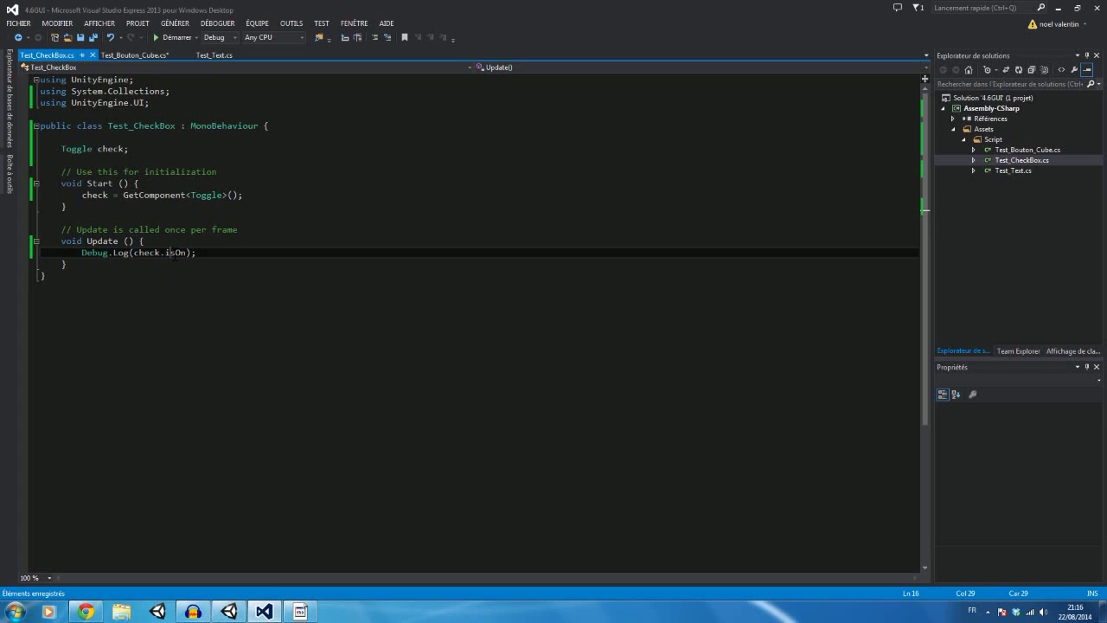
click(90, 611)
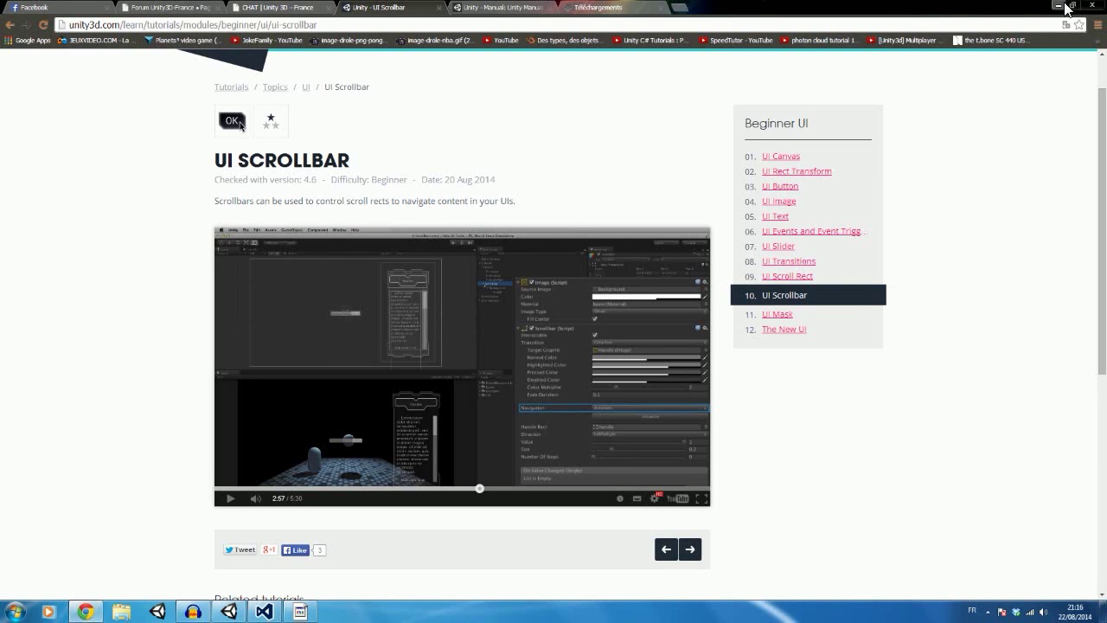
Open the unity3d.com product page from the UI Scrollbar tutorial, then return to the Unity editor
scroll(454, 225, up, 1)
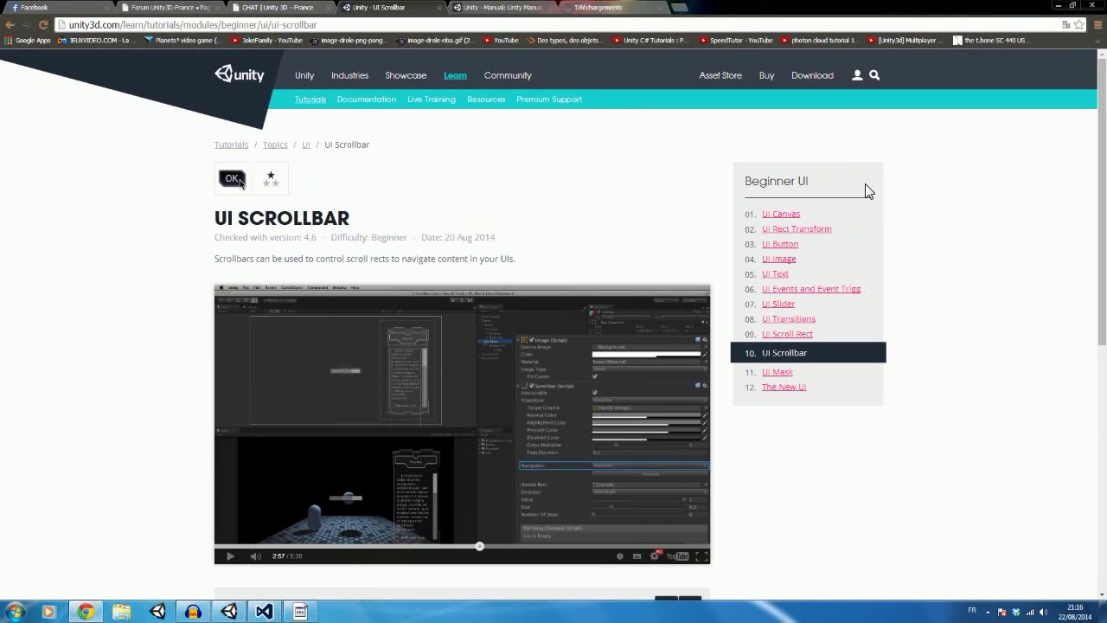
scroll(616, 197, down, 2)
scroll(613, 194, up, 2)
click(370, 99)
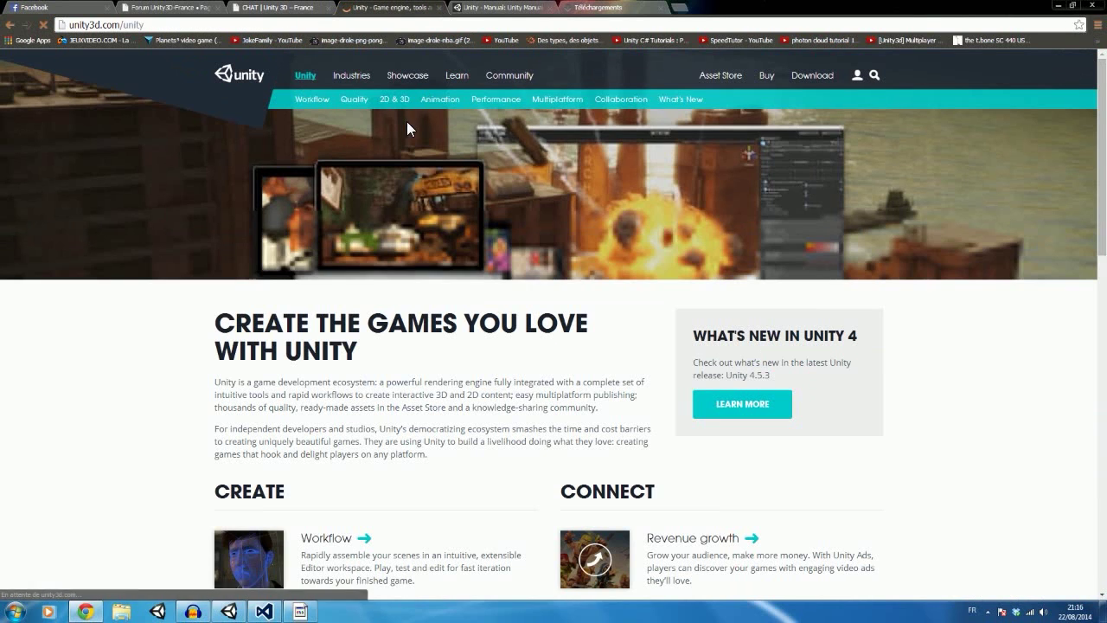
scroll(480, 245, down, 3)
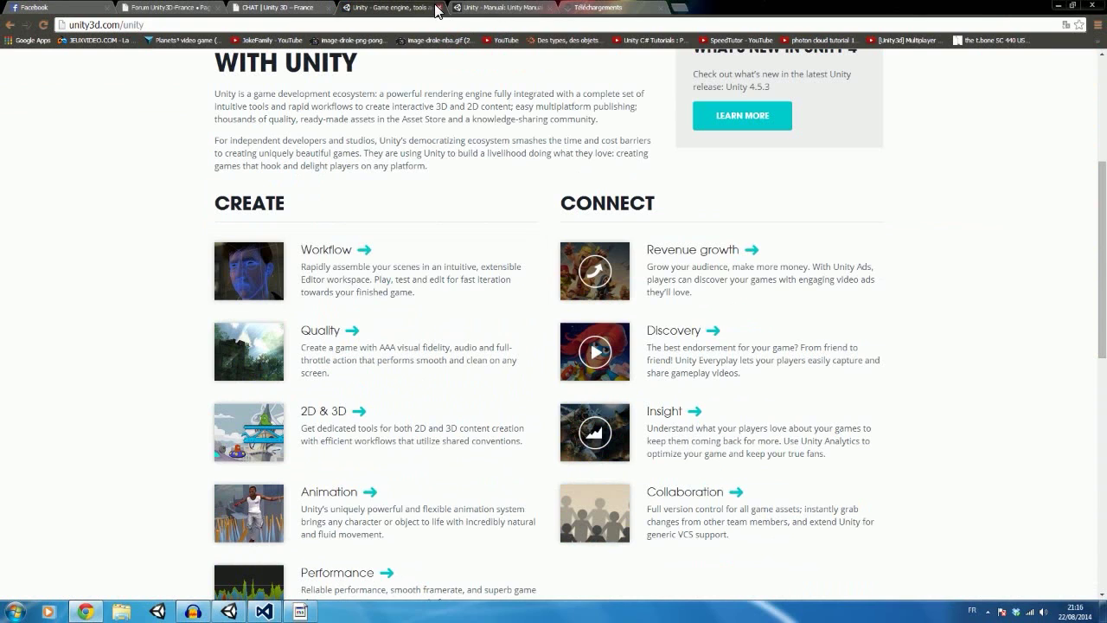
click(242, 609)
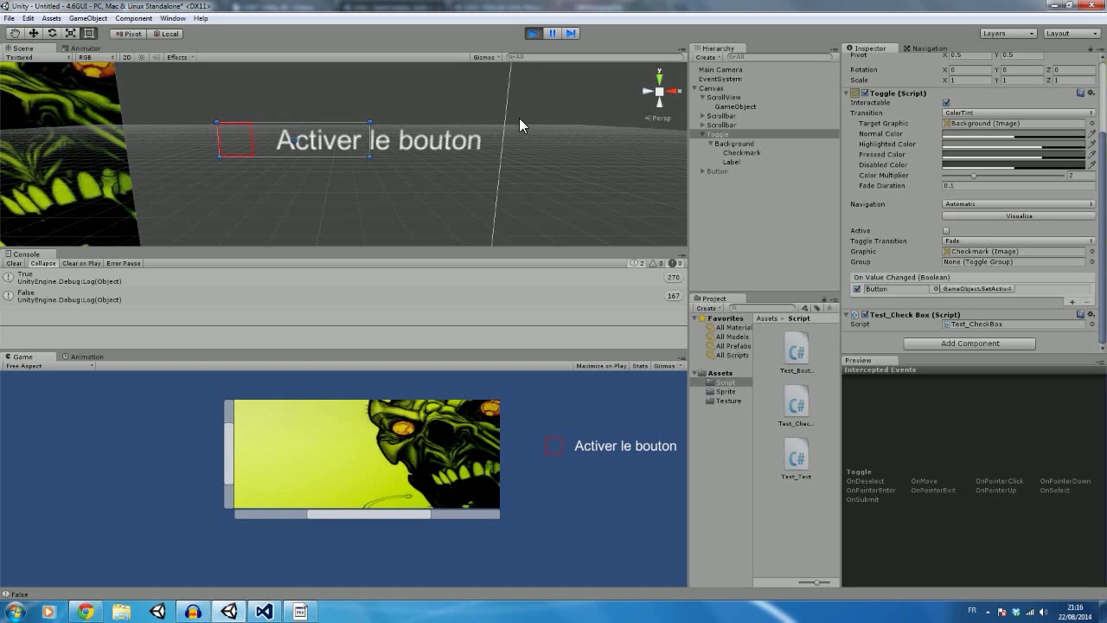
Stop play mode and look through the GameObject > Light and UI submenus without adding anything
click(531, 33)
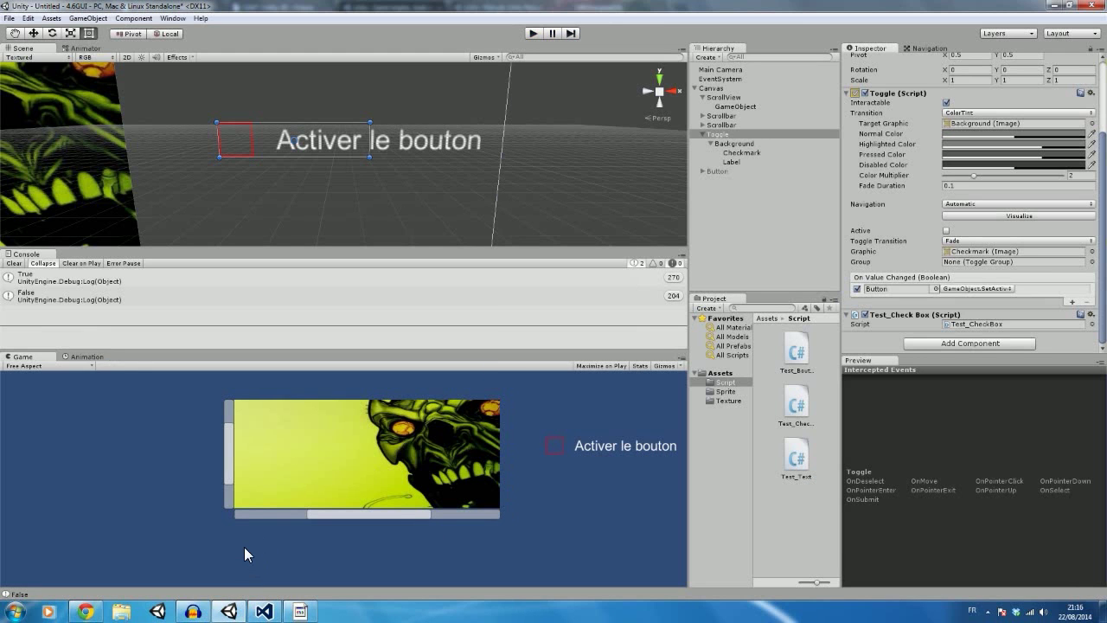
click(87, 18)
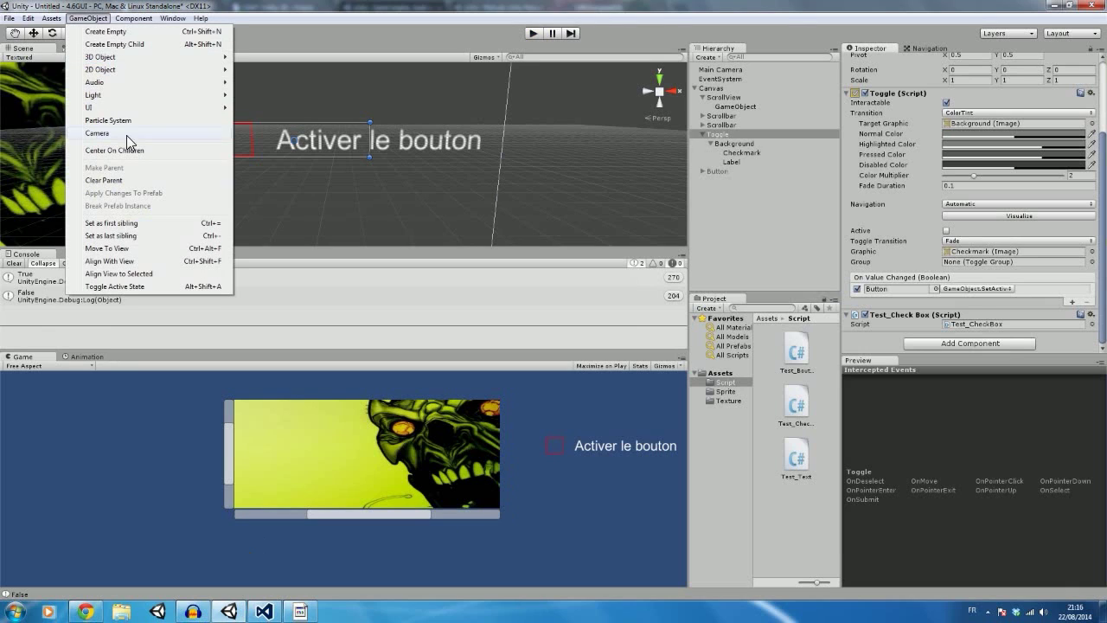
mouse_move(184, 102)
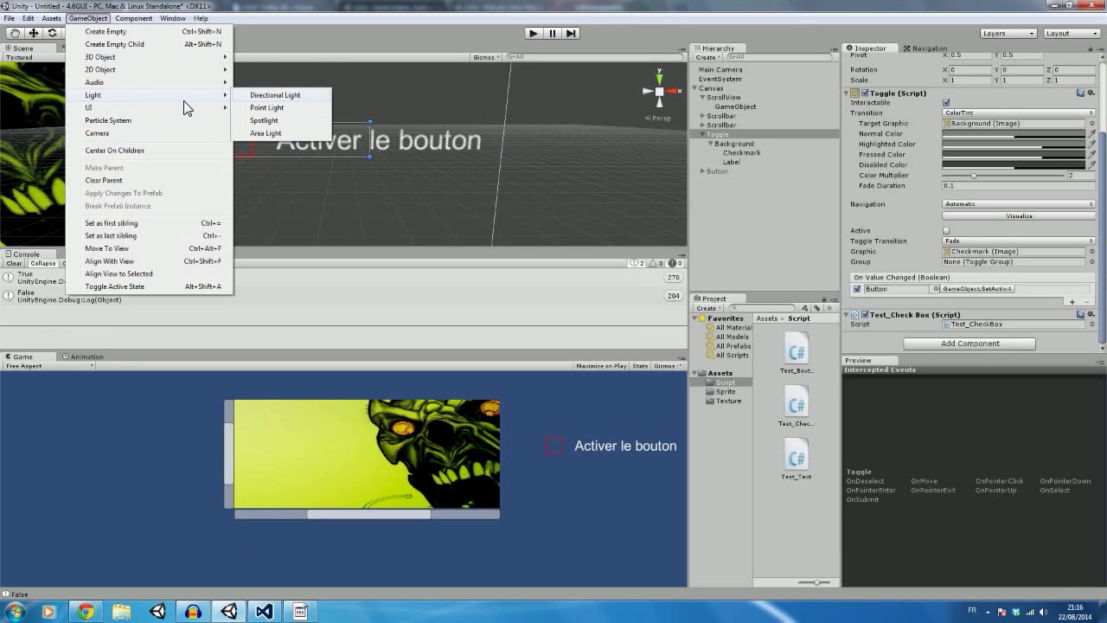
mouse_move(224, 107)
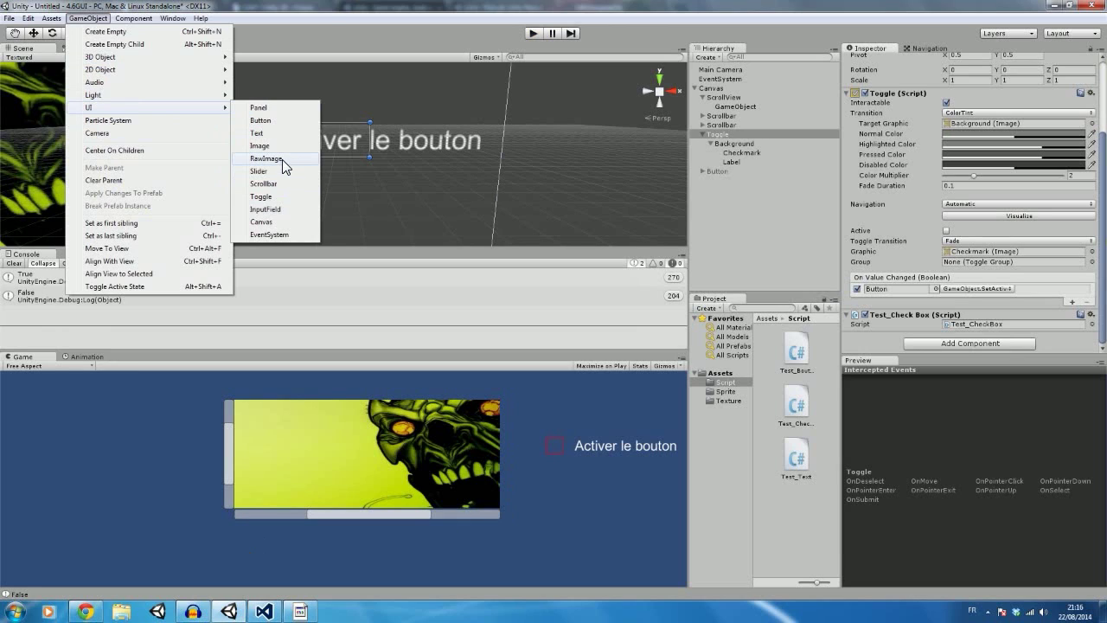
click(410, 36)
mouse_move(278, 598)
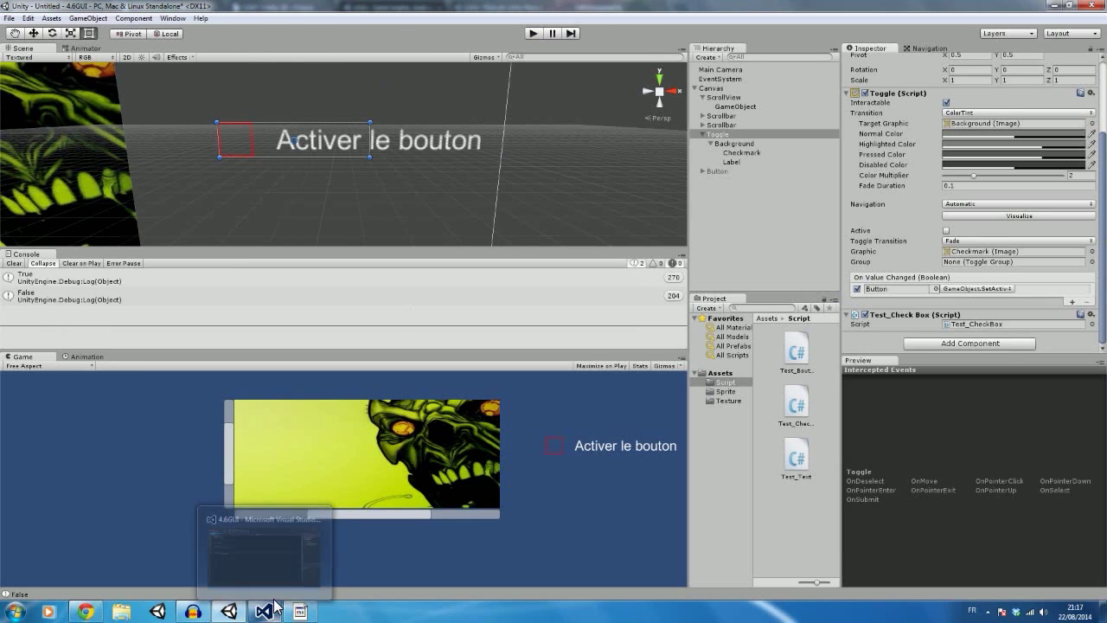